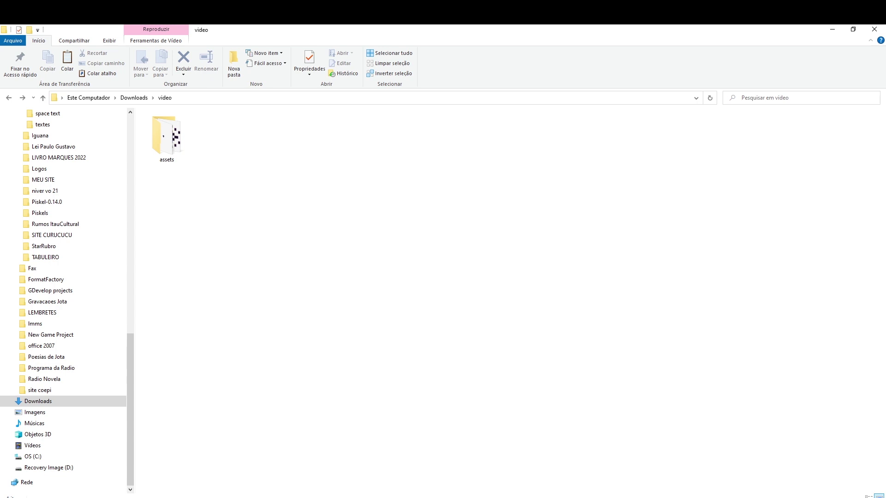
Step: With the Downloads video folder open in Explorer, bring up Chrome's taskbar preview
mouse_move(190, 497)
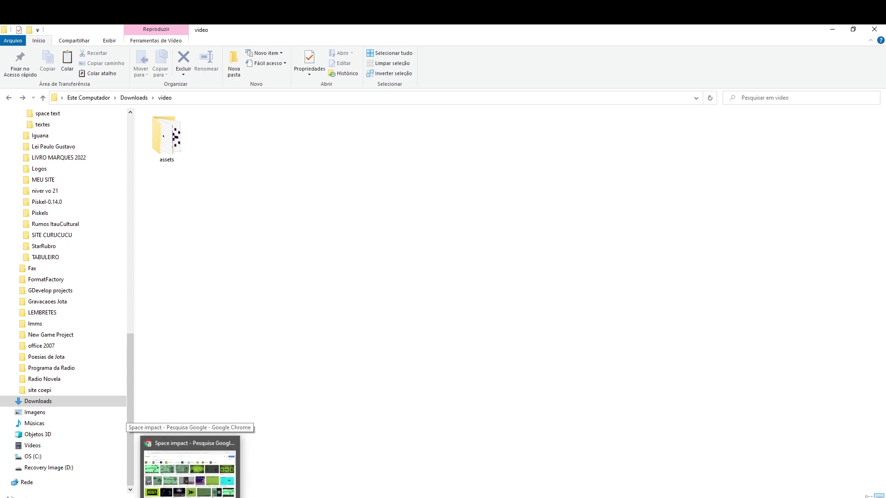
Step: Preview several Space impact image results, ending on the Nokia 3310 gameplay video
left_click(190, 466)
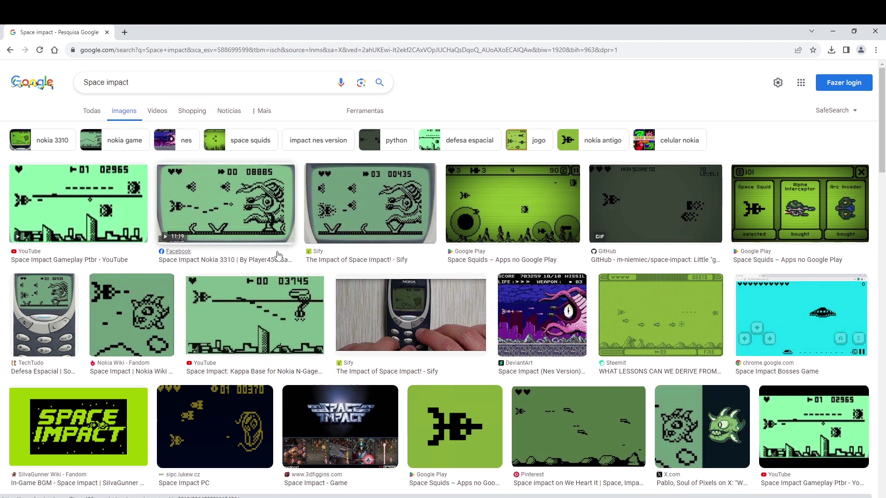
left_click(466, 356)
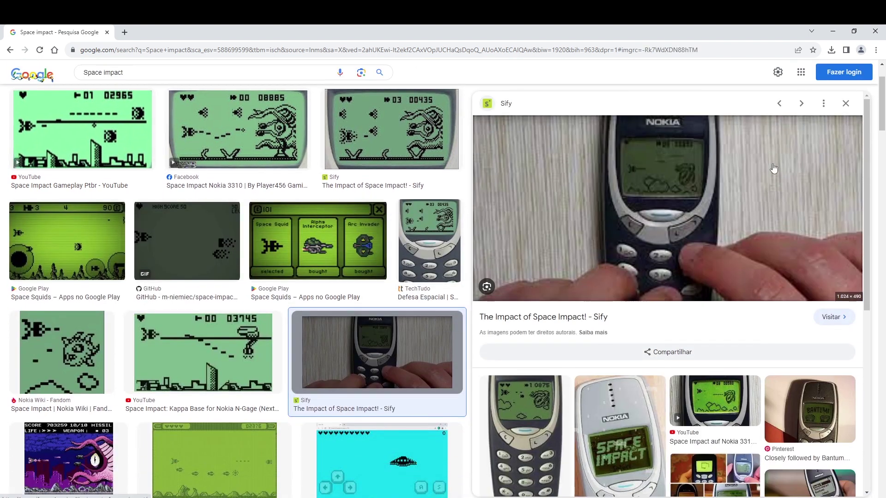
left_click(525, 436)
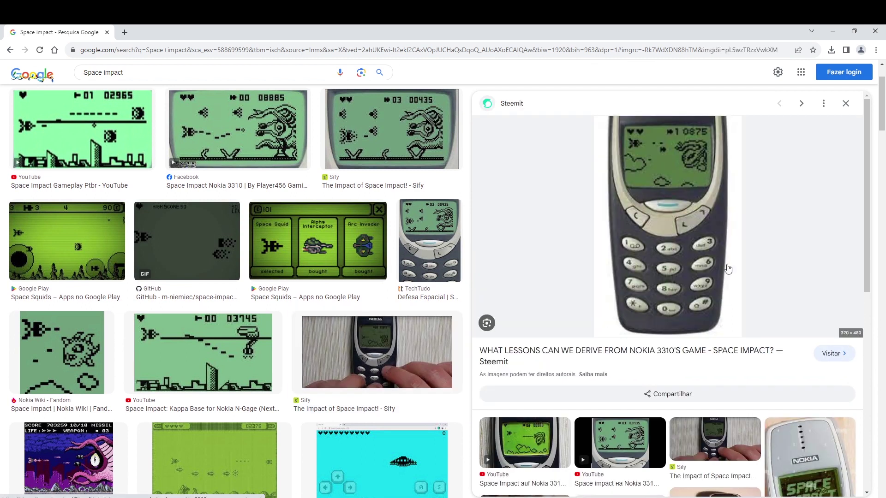
scroll(626, 422, "down", 1)
left_click(626, 422)
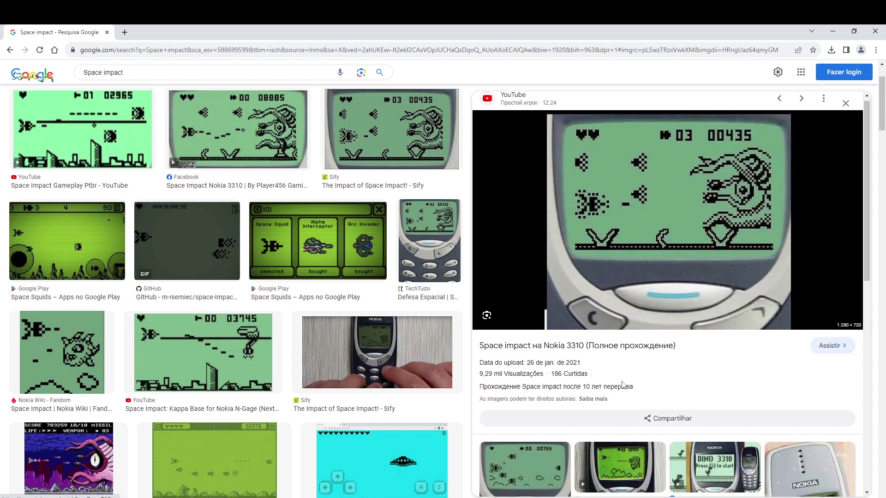
scroll(622, 384, "down", 2)
left_click(721, 380)
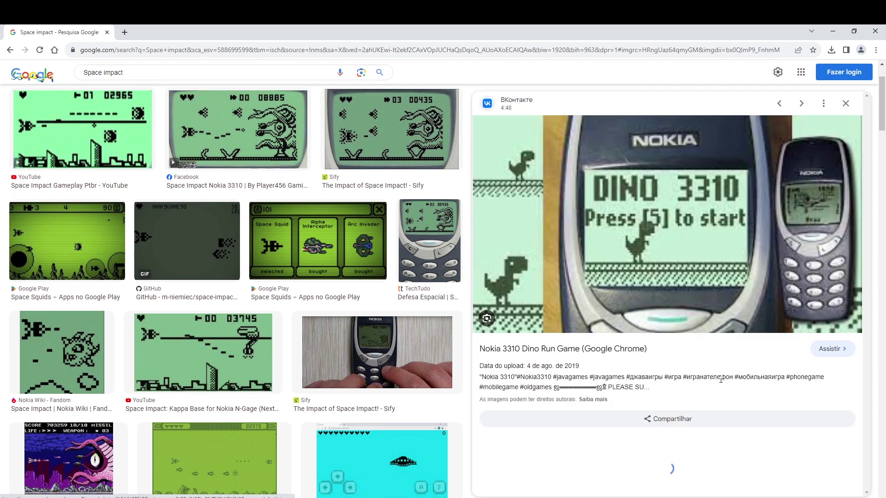
scroll(536, 286, "down", 4)
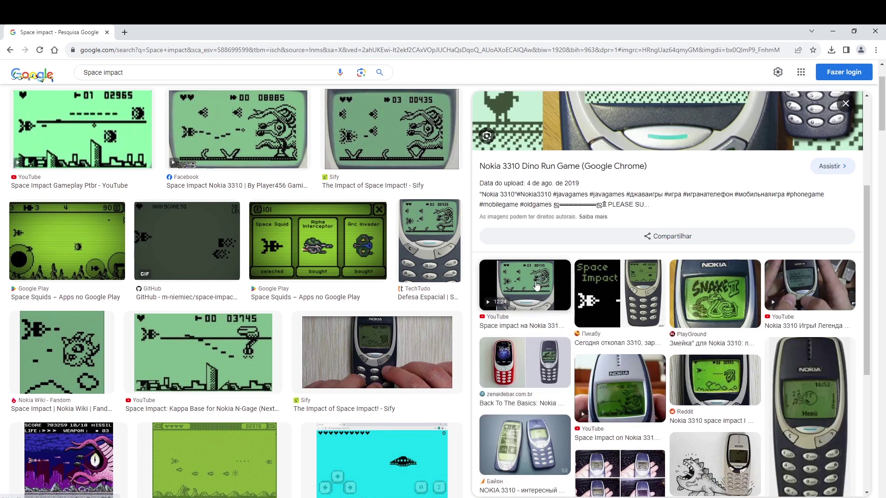
left_click(536, 286)
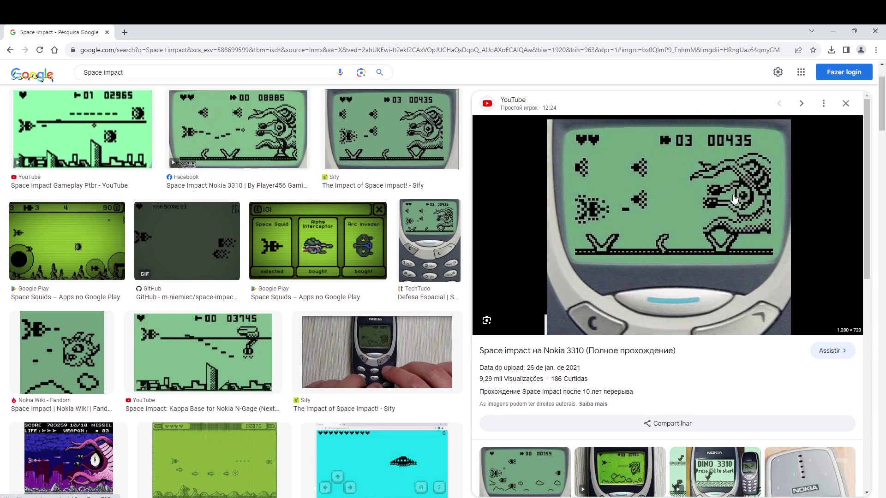
Step: Scroll through the remaining Space impact results, then return to File Explorer
scroll(836, 293, "down", 4)
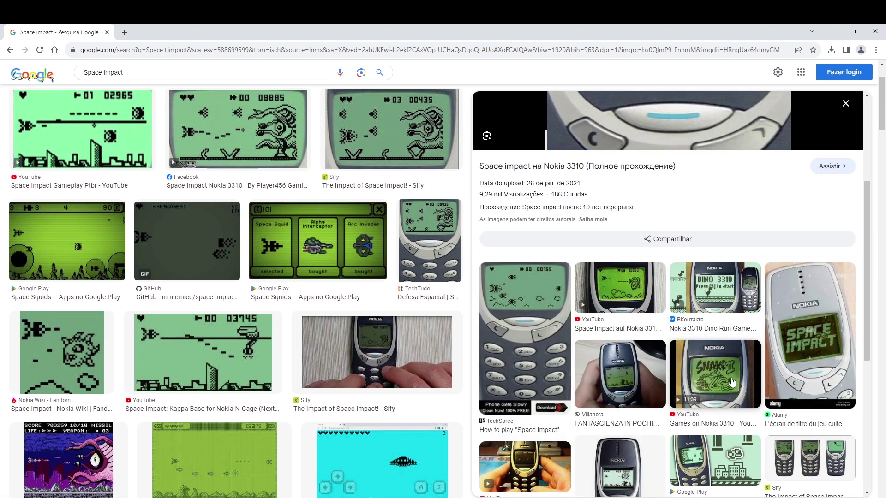
scroll(813, 295, "up", 4)
scroll(208, 152, "up", 2)
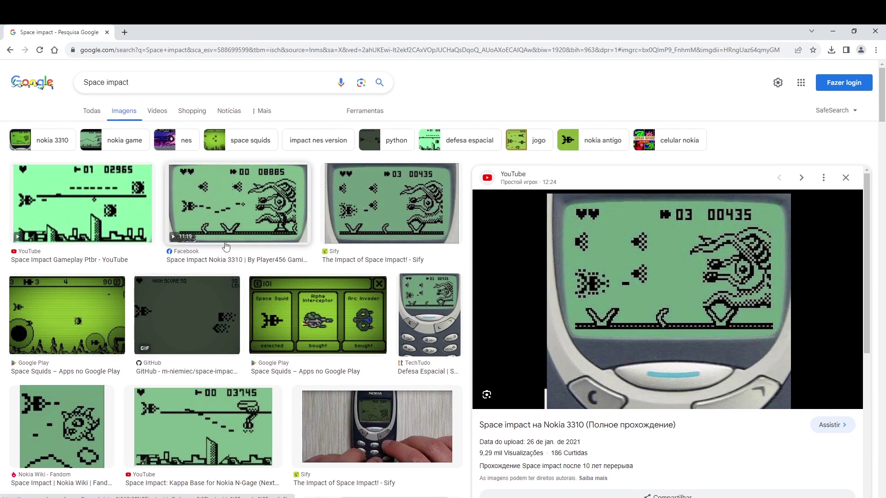
scroll(203, 309, "down", 4)
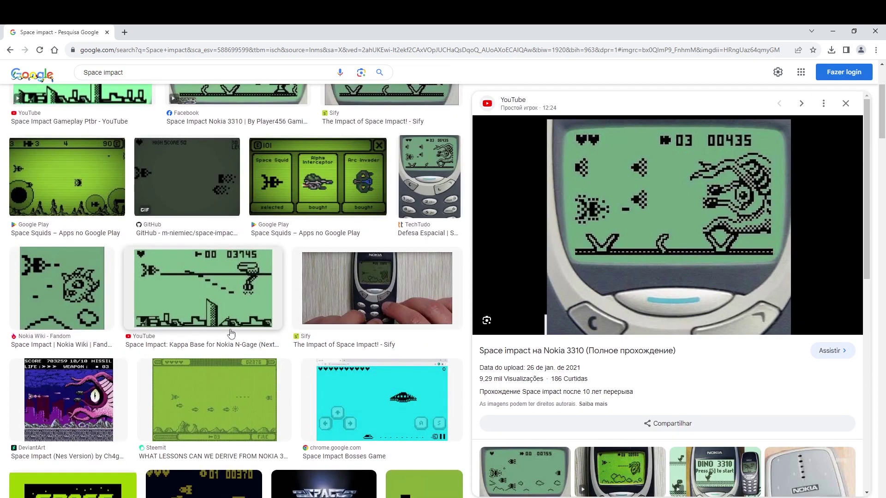
scroll(231, 333, "down", 3)
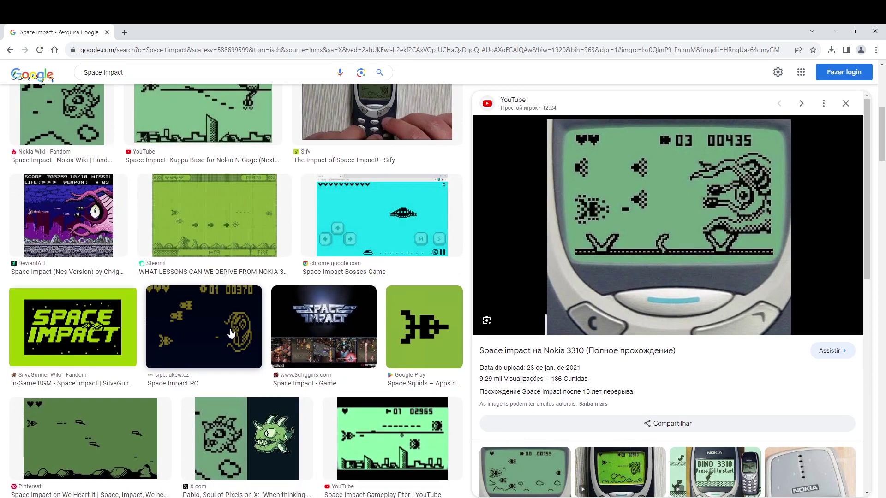
scroll(369, 337, "down", 4)
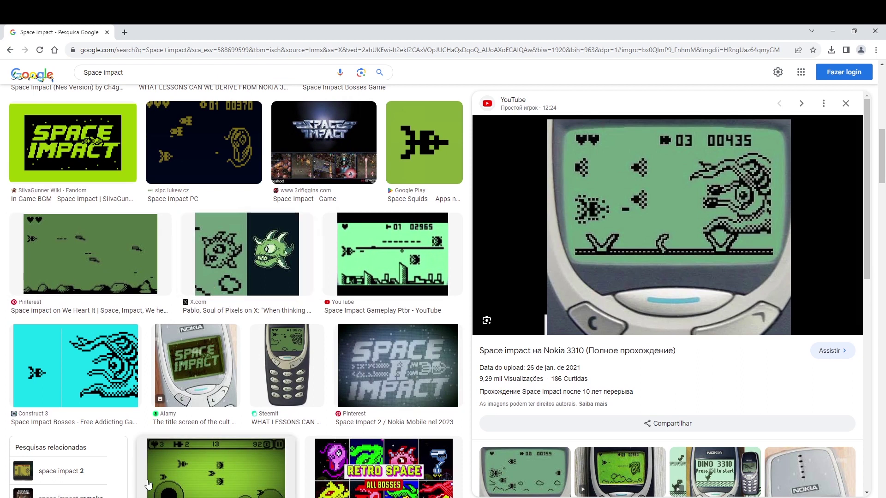
key("alt+Tab")
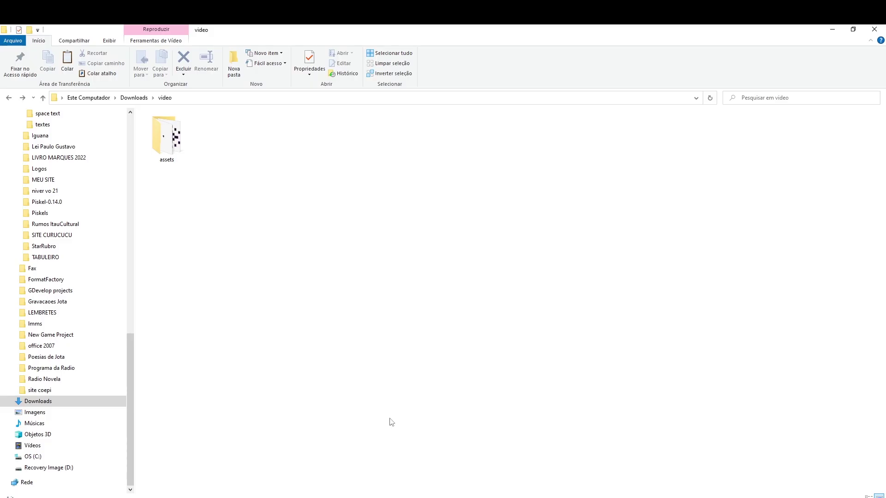
Step: Check the assets folder's sprites, font and sound contents, then copy the assets folder
double_click(173, 137)
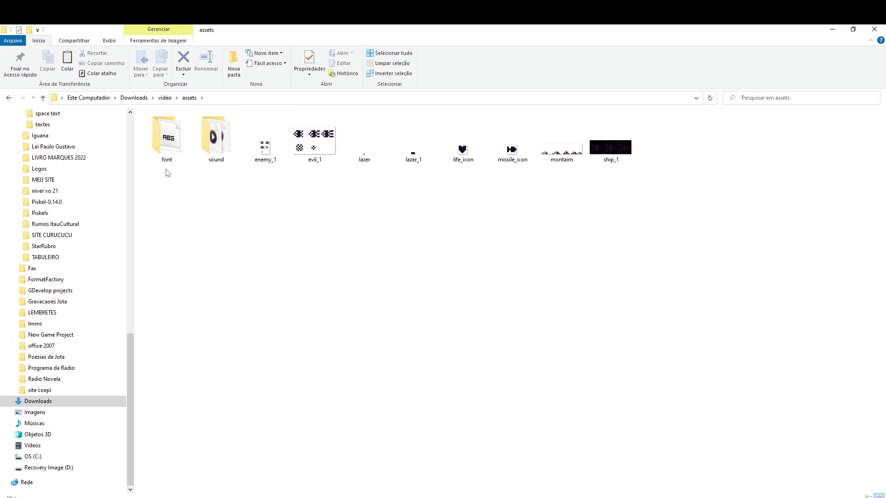
left_click(165, 97)
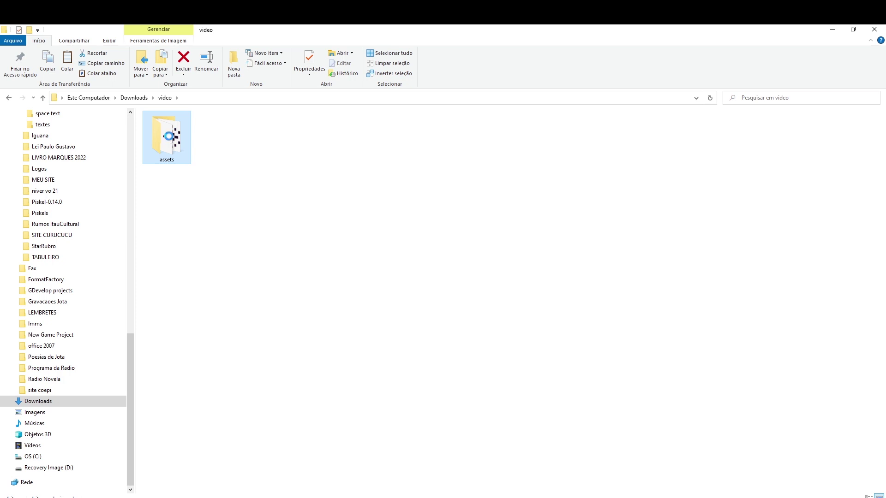
right_click(170, 136)
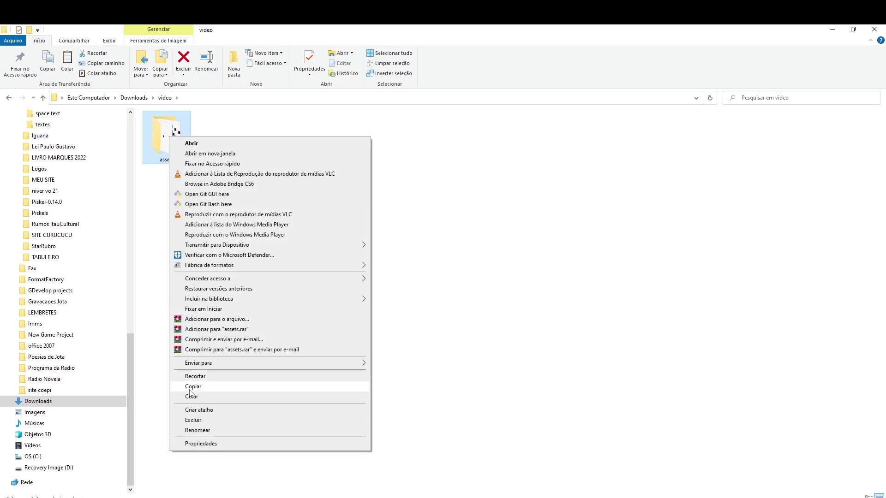
left_click(203, 391)
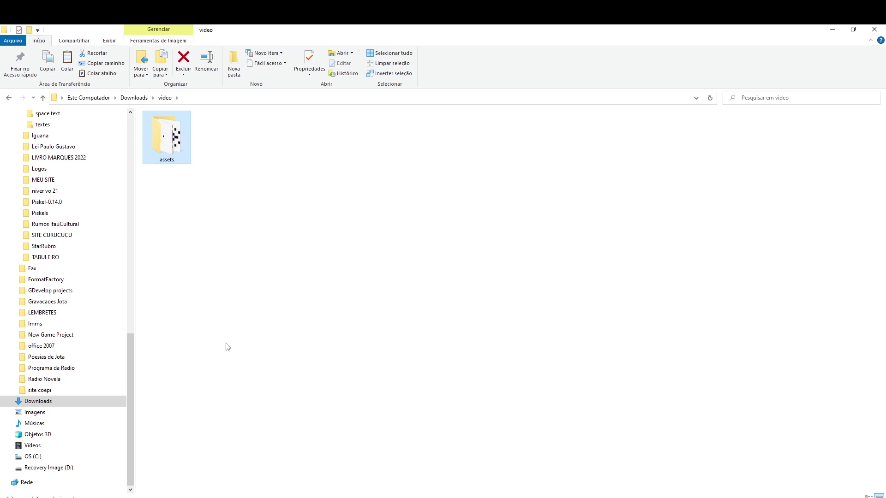
scroll(83, 286, "up", 5)
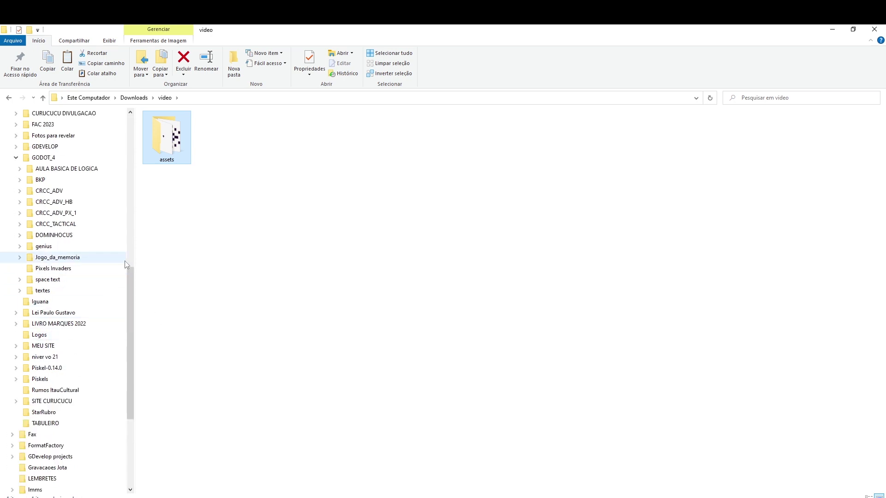
Step: Open the empty GODOT_4/Pixels Invaders folder and launch the Godot Project Manager
left_click(45, 270)
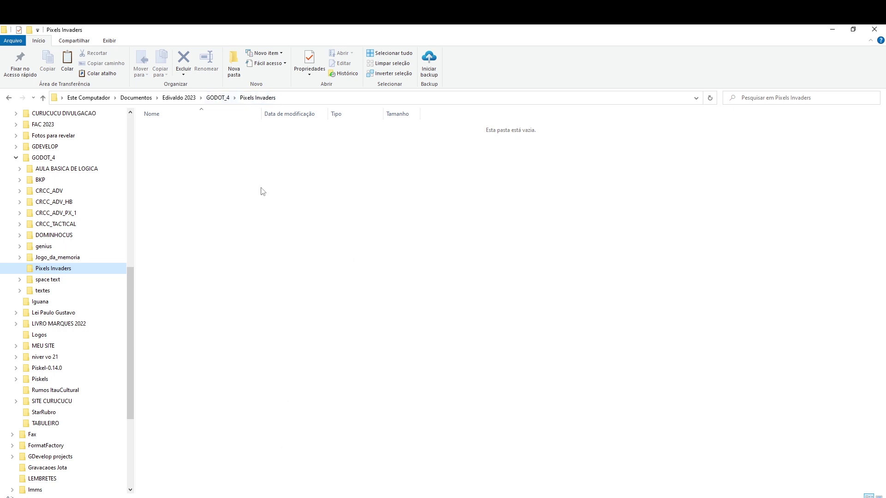
left_click(266, 494)
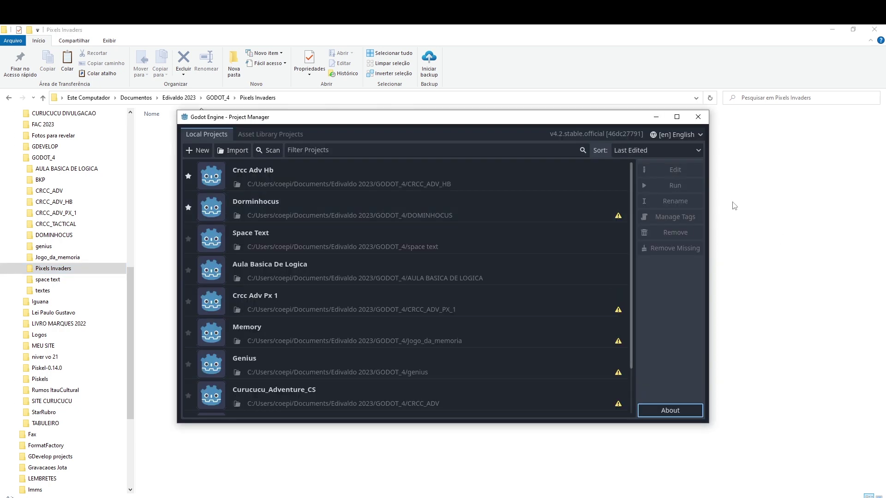
Step: View Godot's About information, then select the Crcc Adv Hb and Dorminhocus projects
left_click(679, 410)
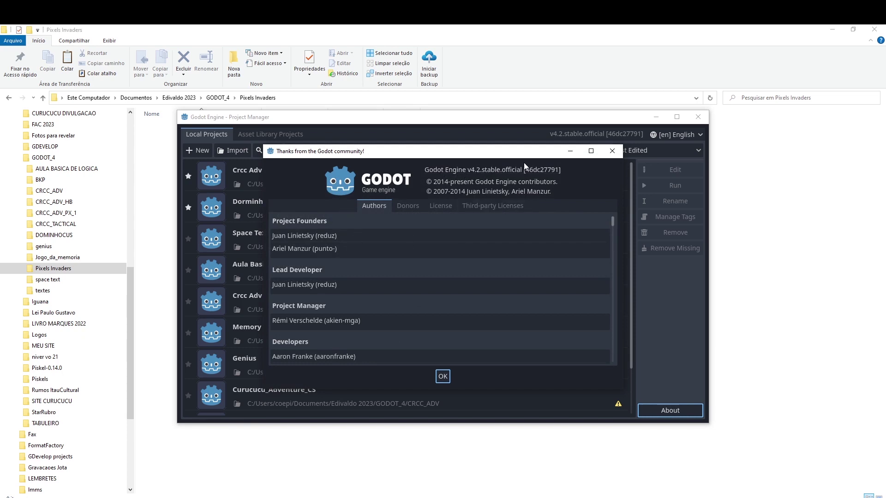
left_click(618, 155)
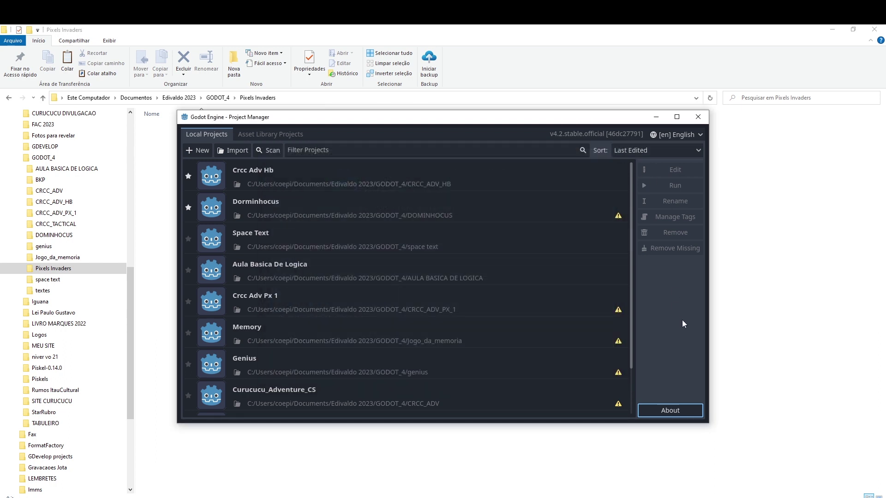
left_click(677, 174)
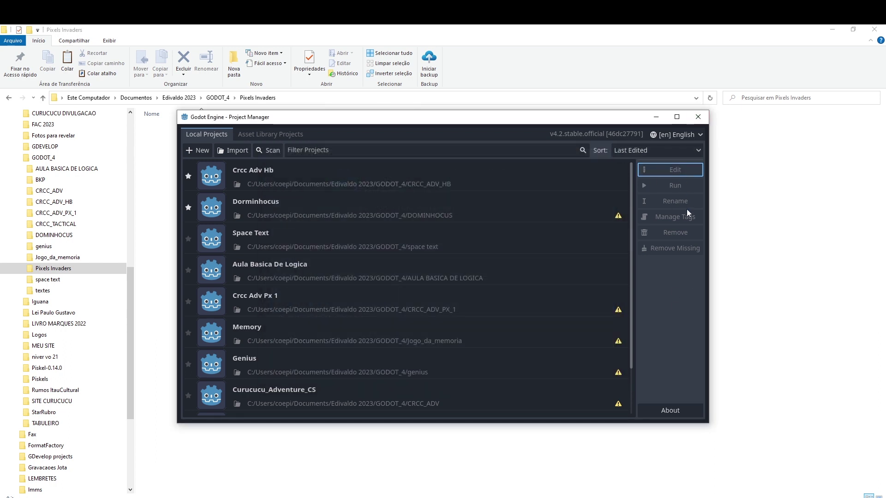
left_click(387, 187)
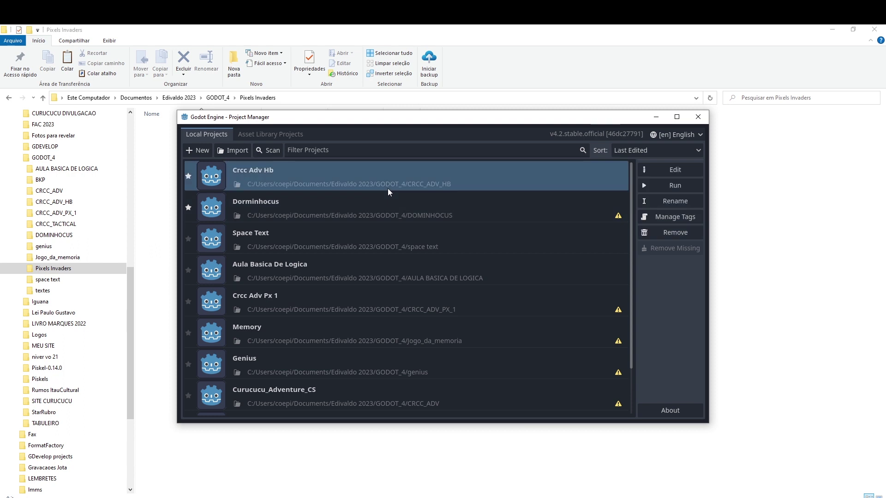
left_click(455, 214)
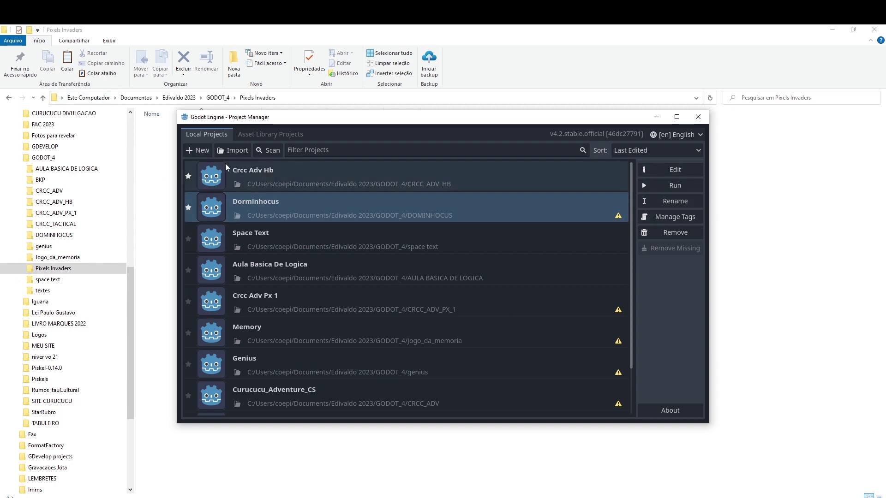
Step: Start a new project with its path set to Edivaldo 2023/GODOT_4/Pixels Invaders
left_click(198, 153)
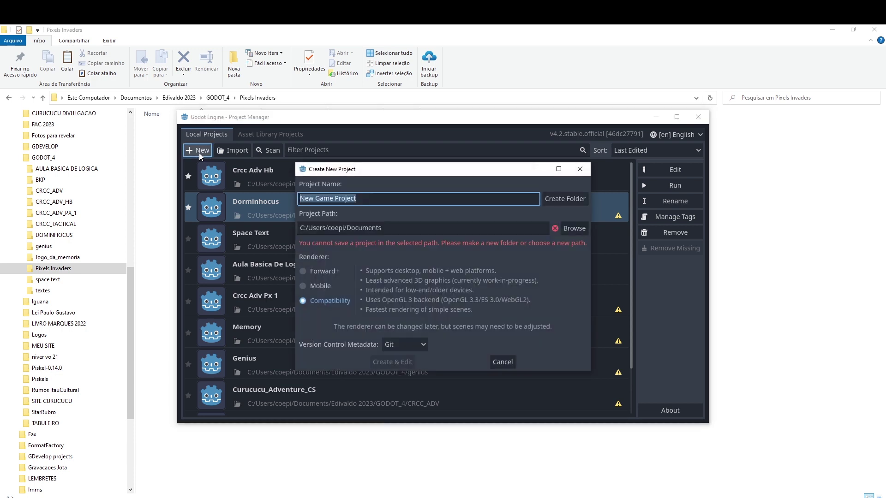
left_click(580, 234)
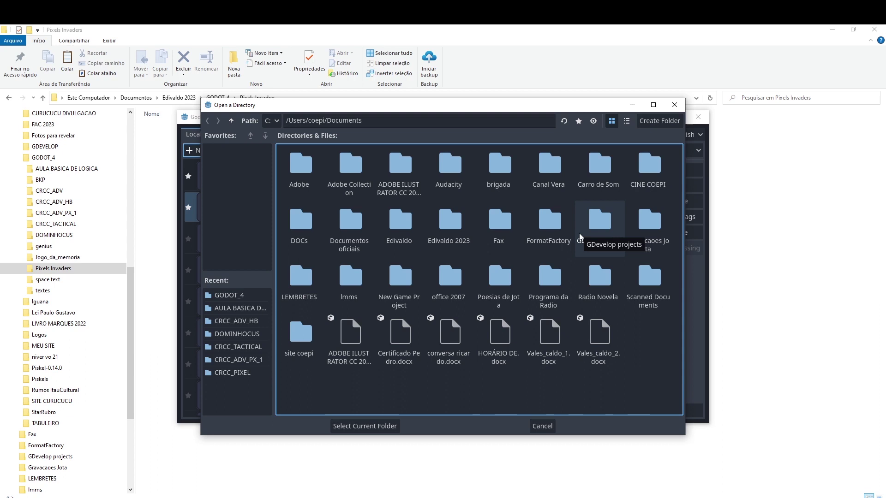
double_click(447, 225)
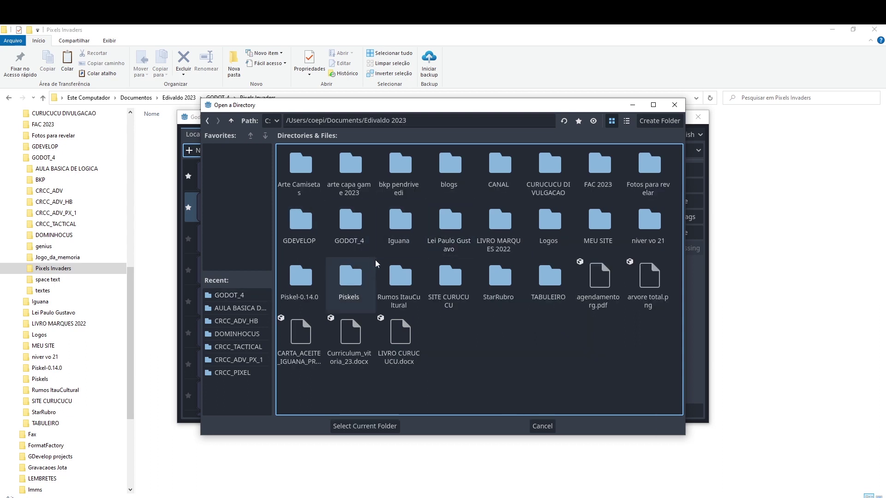
double_click(359, 221)
left_click(353, 218)
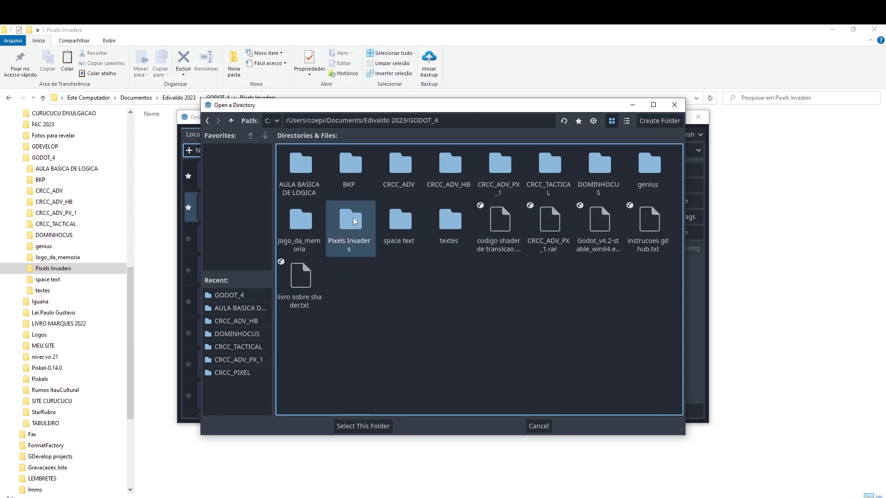
left_click(378, 427)
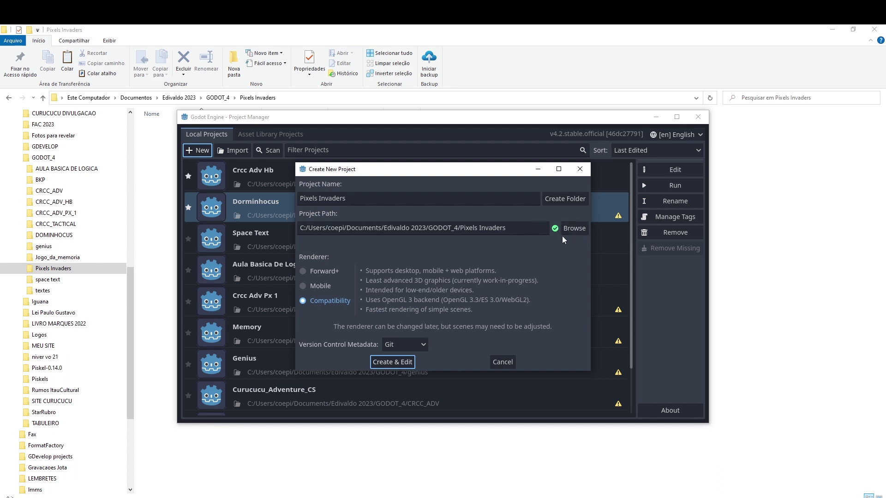
Step: Try the AULA BASICA DE LOGICA and DOMINHOCUS folders as the project path
left_click(577, 230)
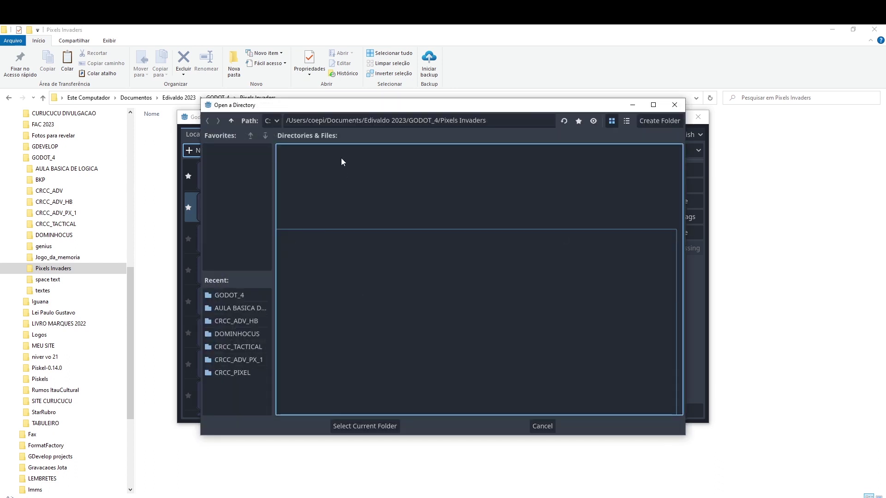
left_click(243, 308)
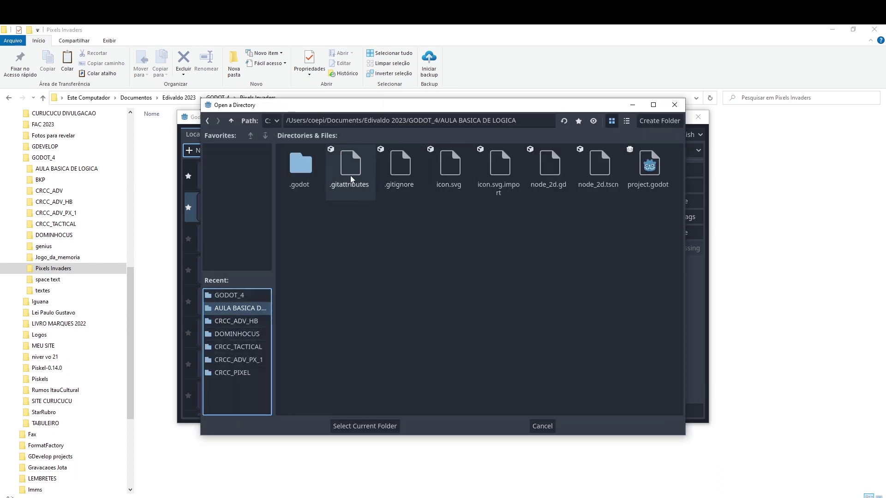
left_click(306, 167)
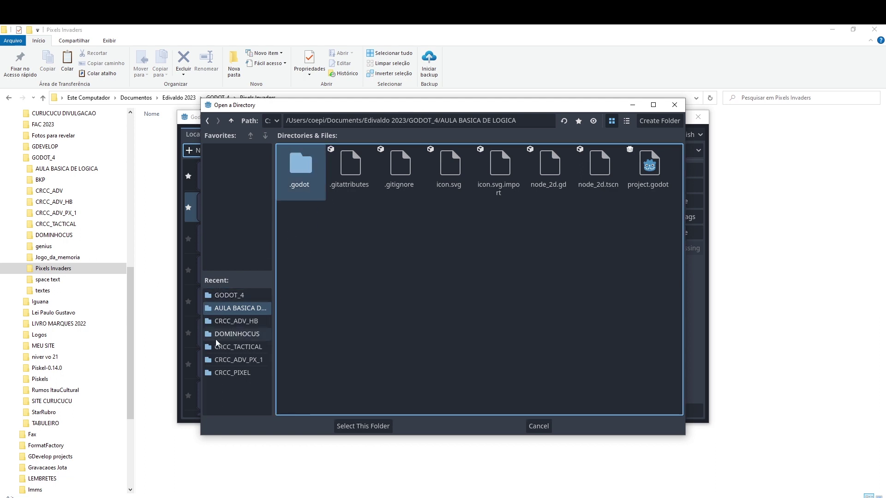
left_click(244, 337)
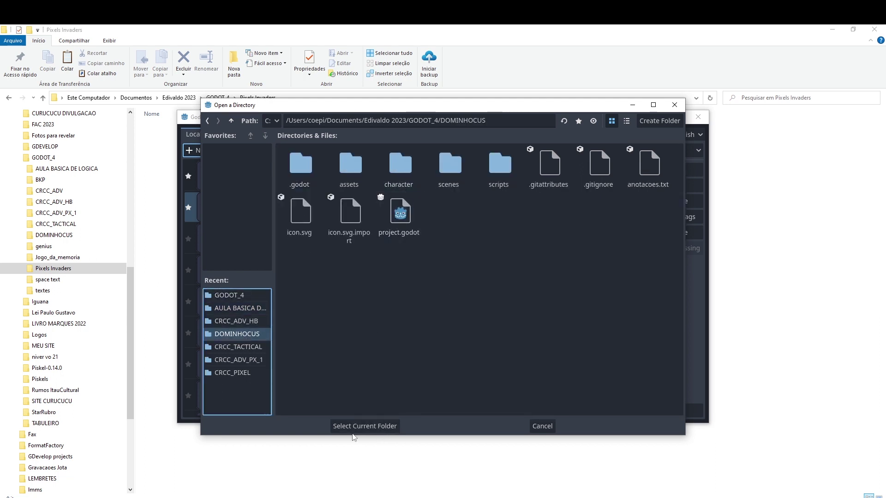
left_click(392, 426)
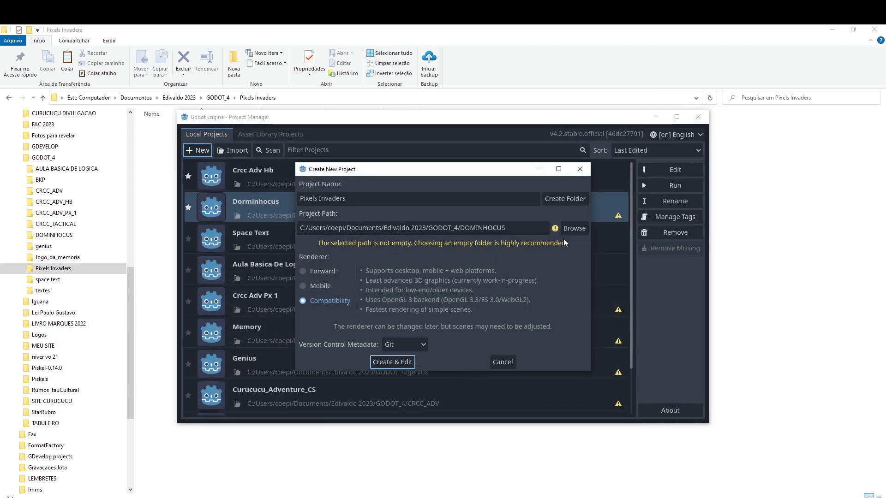
Step: Set the project path back to the GODOT_4/Pixels Invaders folder
left_click(573, 229)
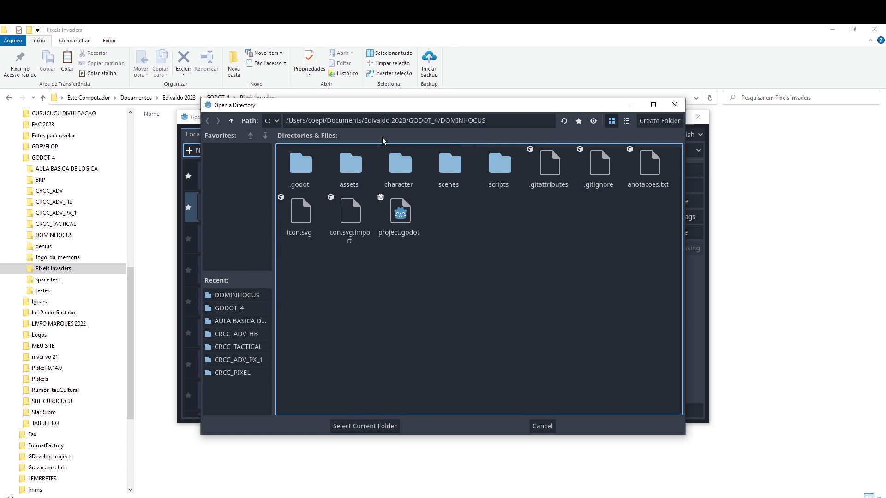
left_click(252, 308)
left_click(354, 226)
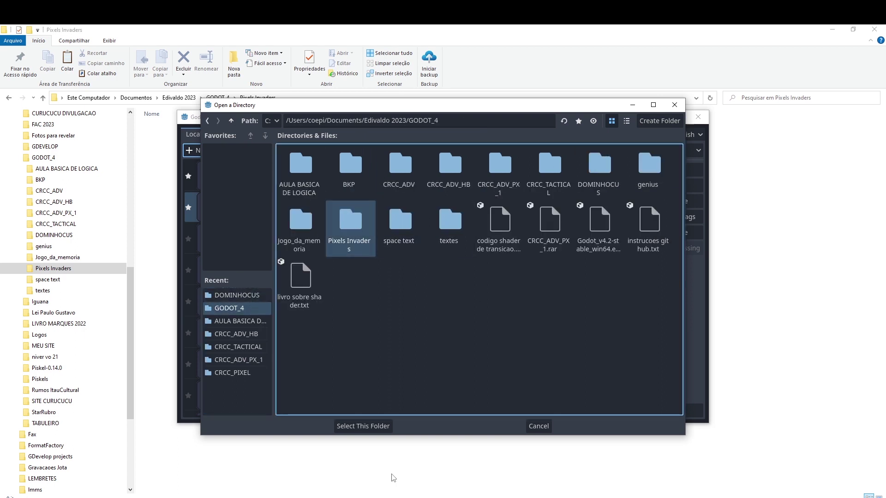
left_click(374, 426)
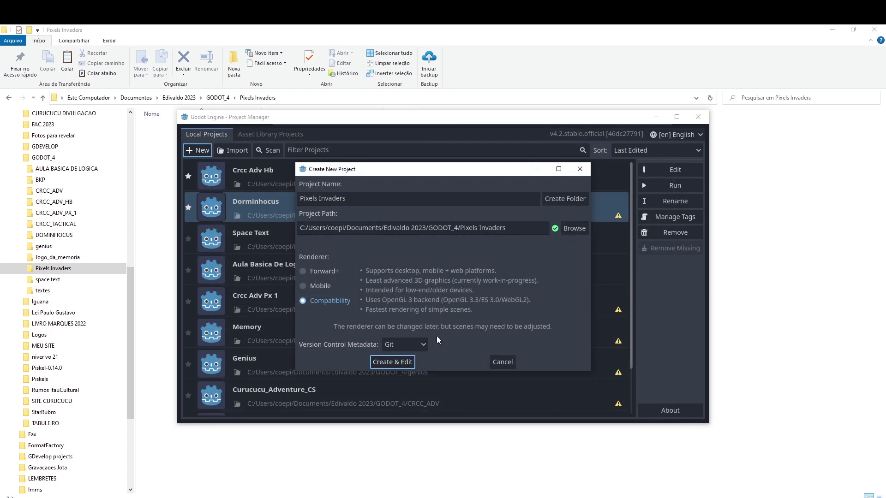
Step: Settle on the Compatibility renderer after trying Forward+ and Mobile, keep Git, and create the project
left_click(329, 272)
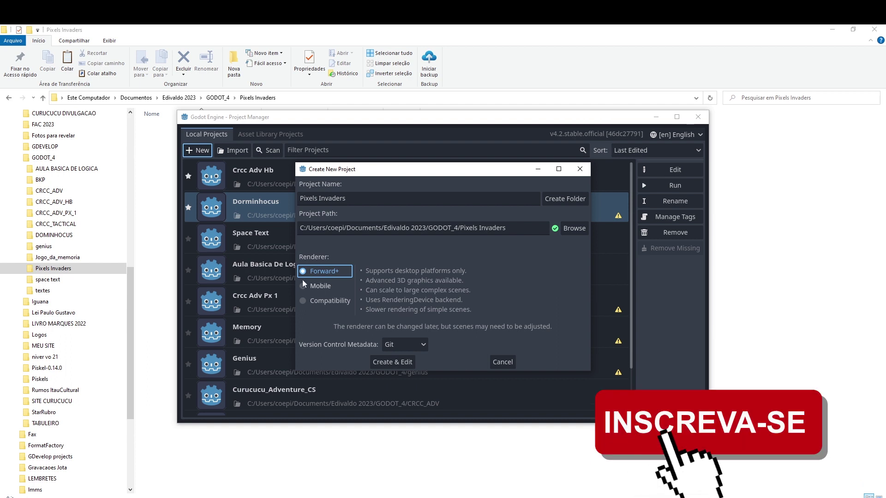
left_click(303, 287)
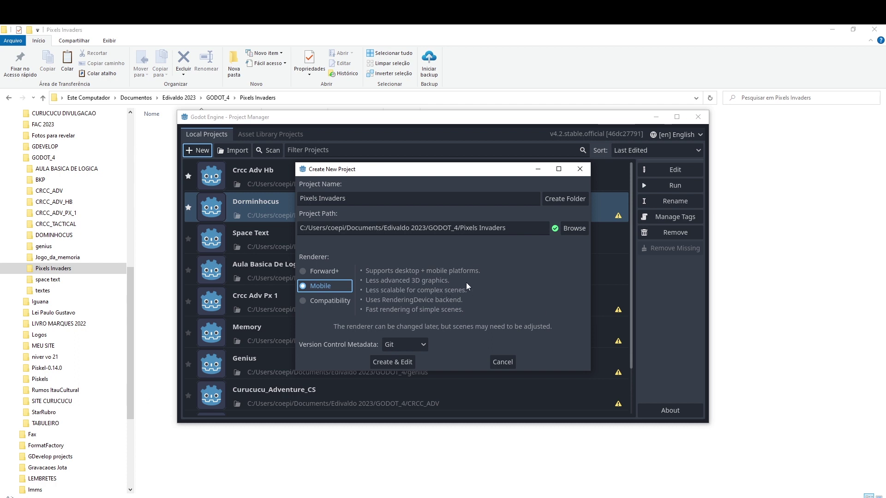
left_click(303, 302)
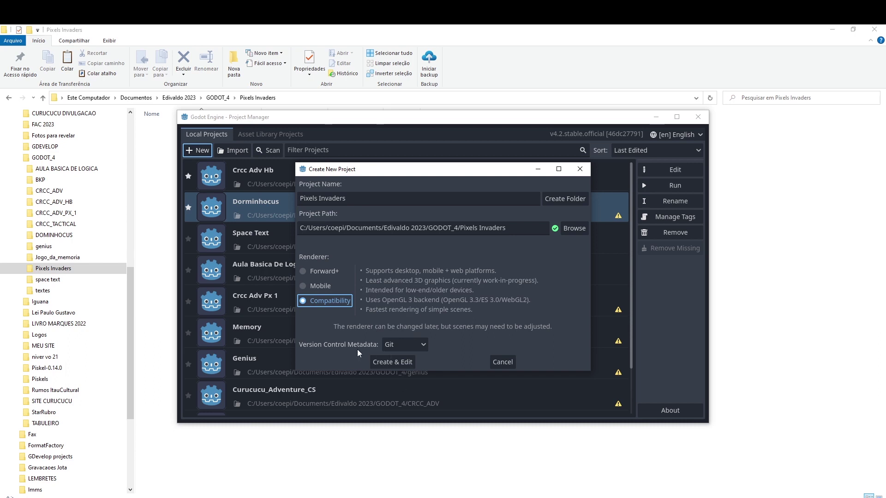
left_click(427, 345)
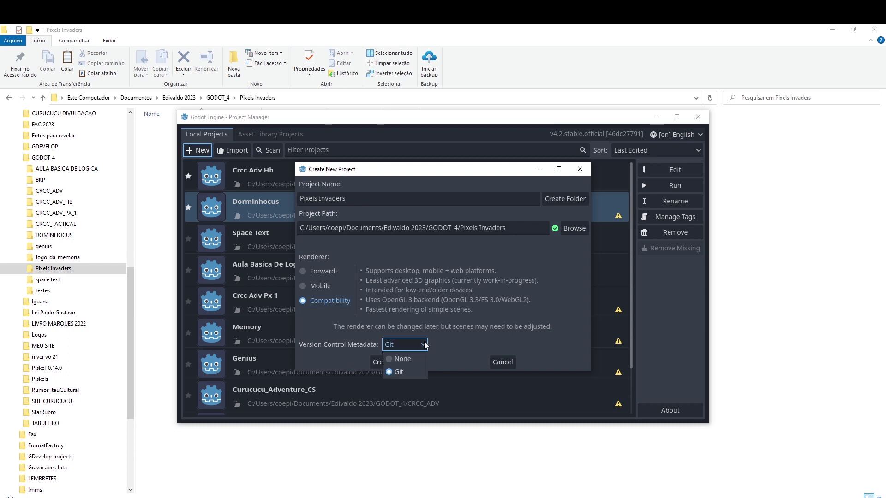
left_click(424, 345)
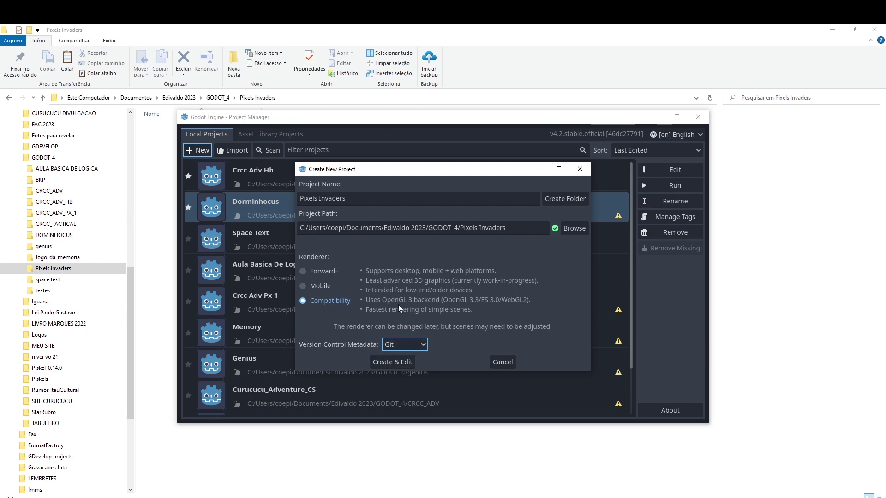
left_click(399, 362)
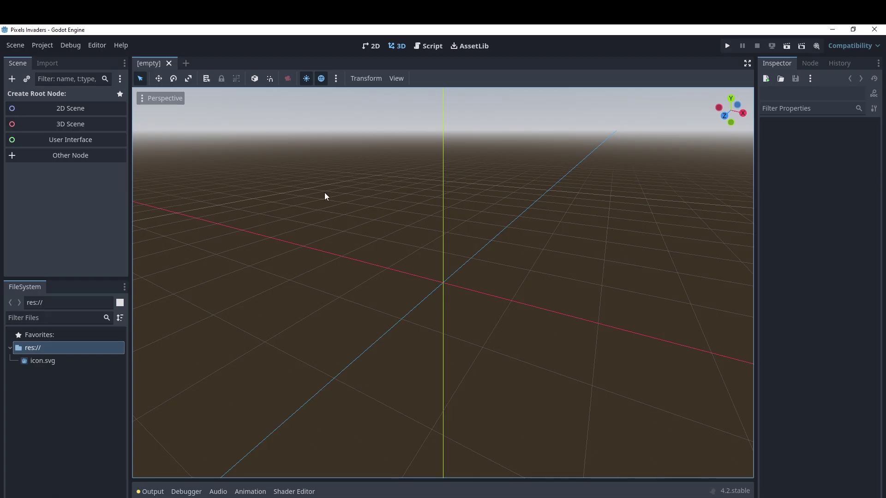
Step: Orbit the empty 3D view and select icon.svg under res:// in the FileSystem dock
middle_click_drag(393, 203, 411, 207)
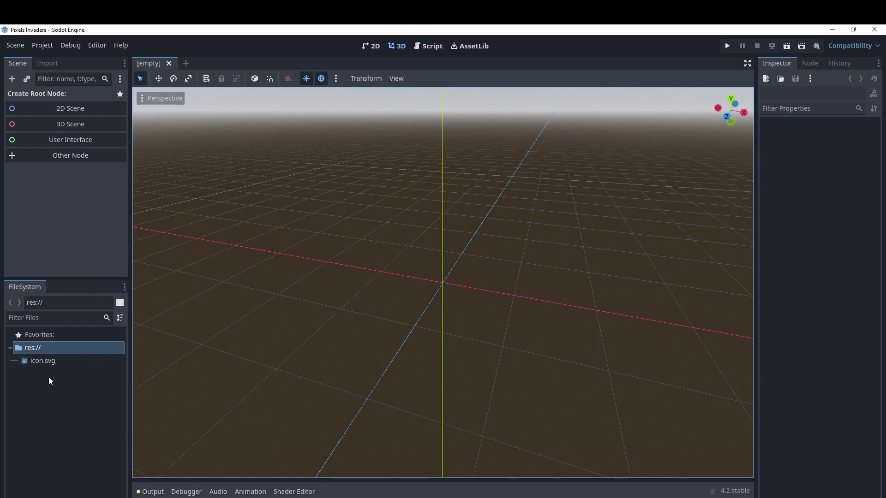
left_click(23, 351)
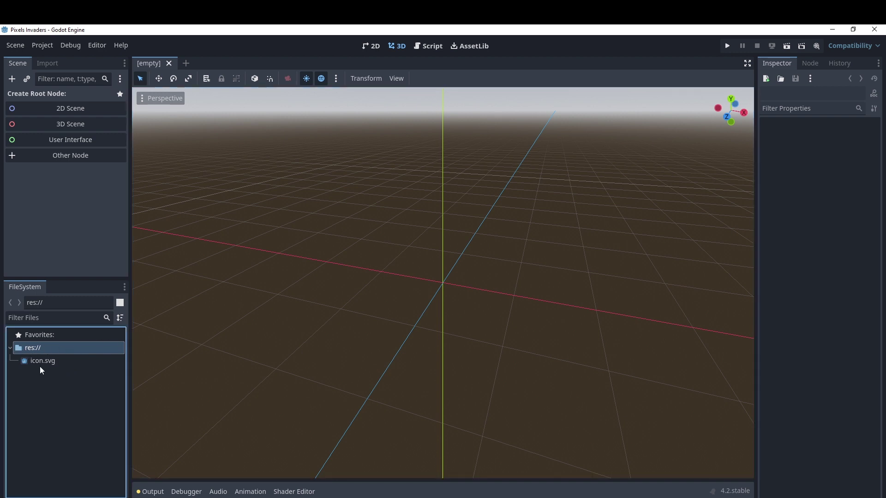
left_click(32, 361)
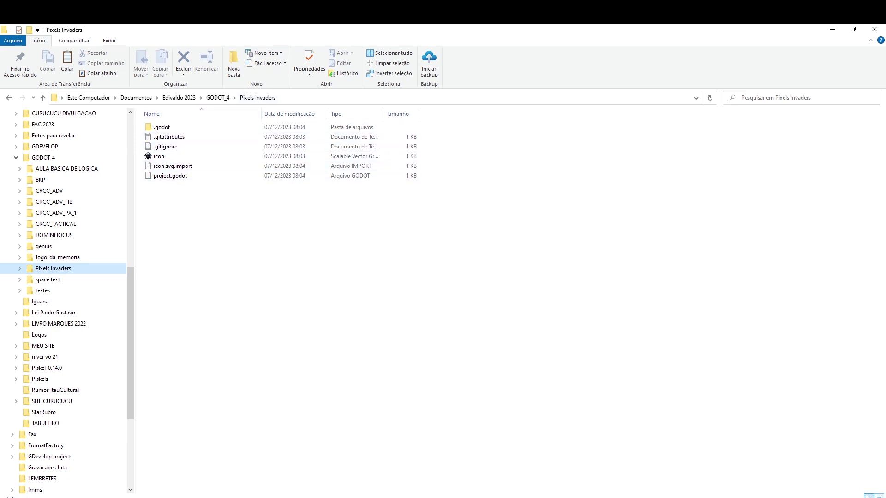
Step: Switch Explorer to Large icons and paste the assets folder into Pixels Invaders
left_click(879, 496)
left_click(302, 134)
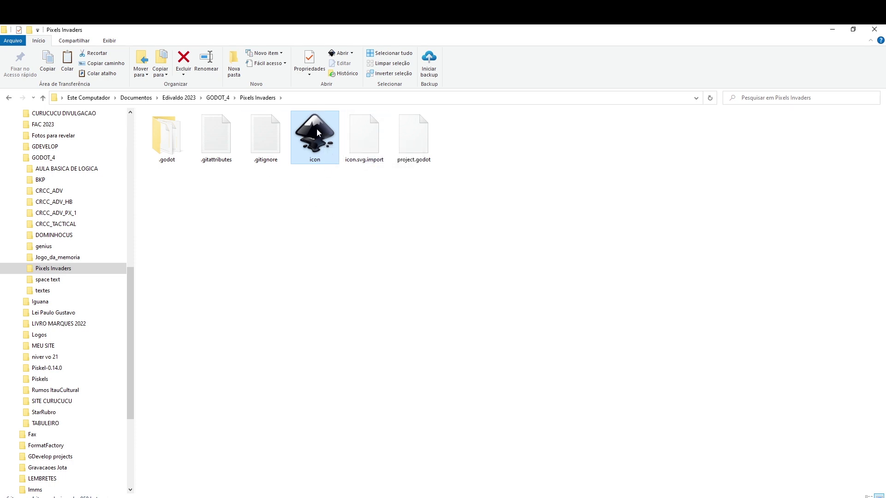
right_click(261, 225)
left_click(315, 292)
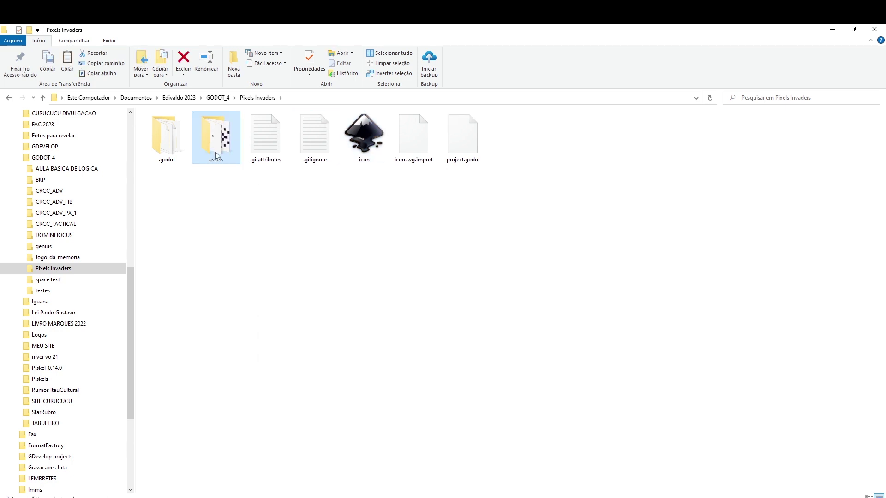
key("alt+Tab")
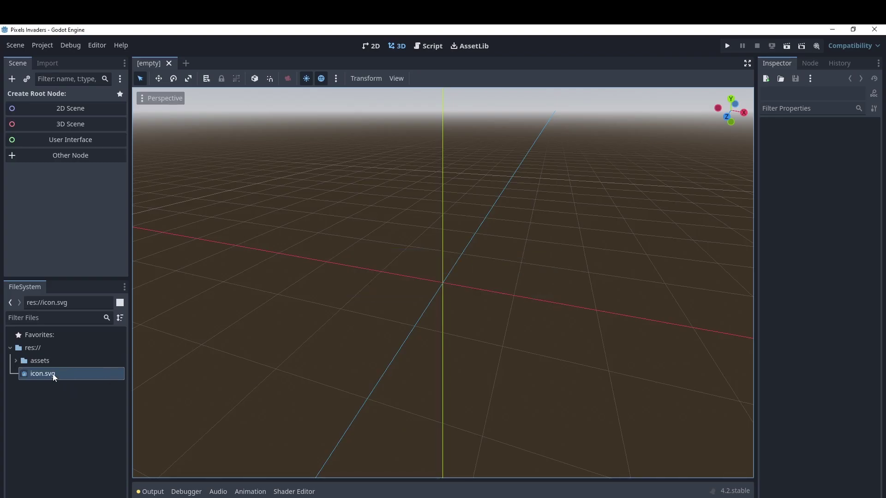
Step: Expand assets to show font, sound and PNG sprites, then browse the Scene, Debug, Editor and Help menus
left_click(13, 361)
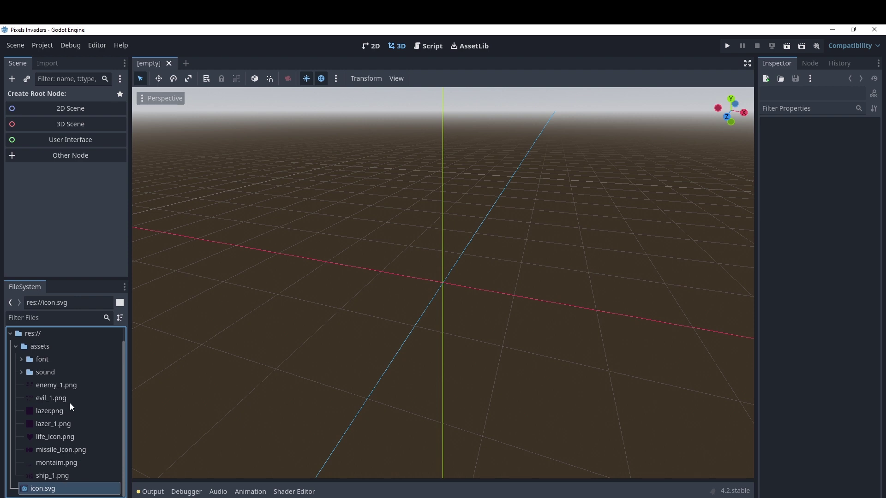
mouse_move(72, 390)
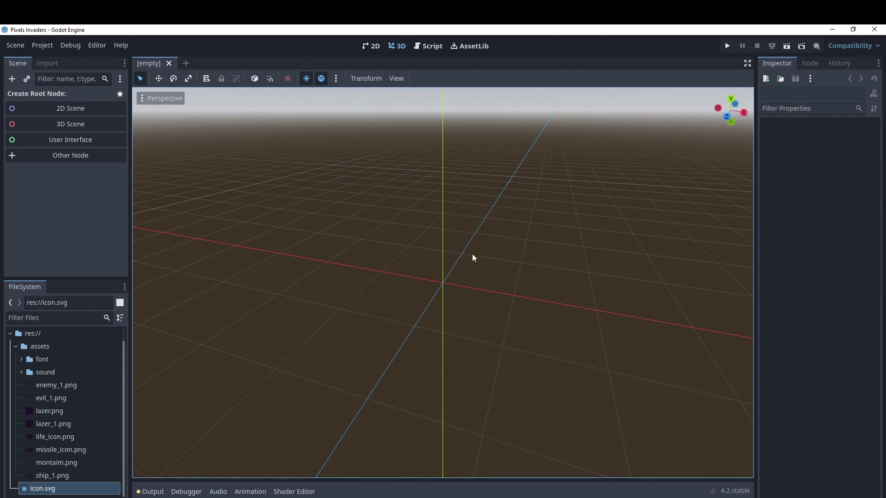
left_click(17, 47)
left_click(43, 49)
left_click(66, 46)
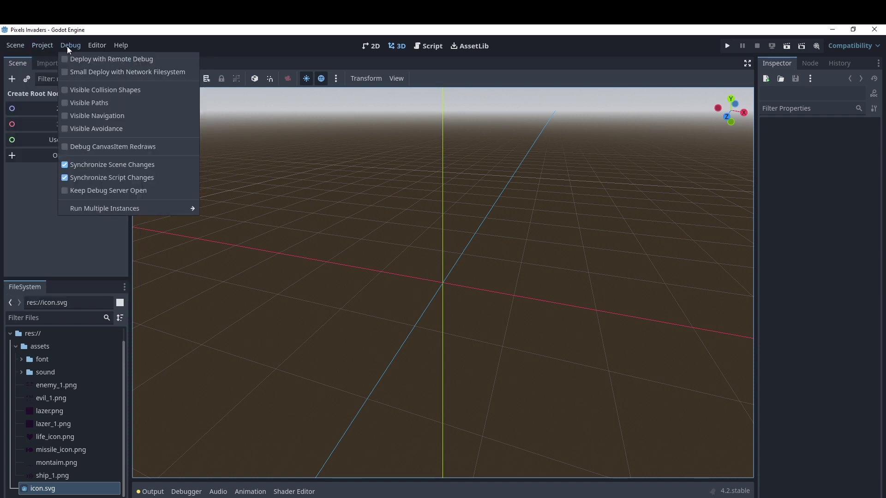
left_click(123, 45)
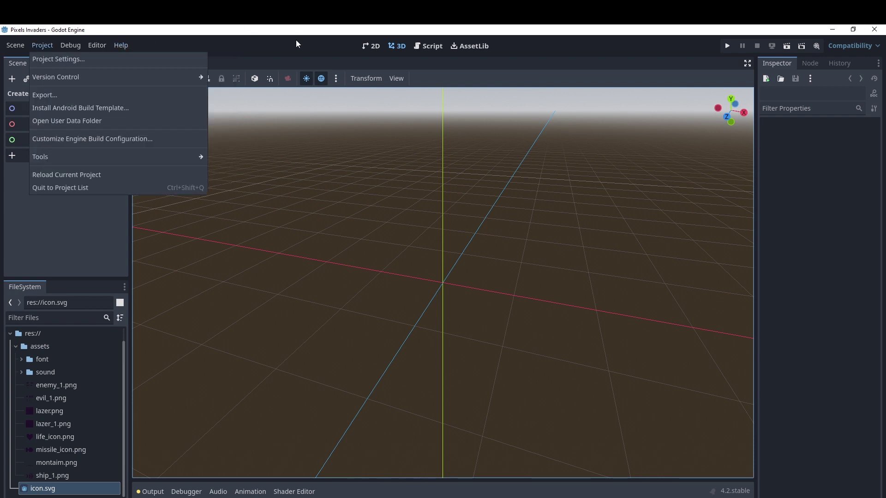
Step: Switch to the 3D workspace and orbit the view along the grid
left_click(372, 49)
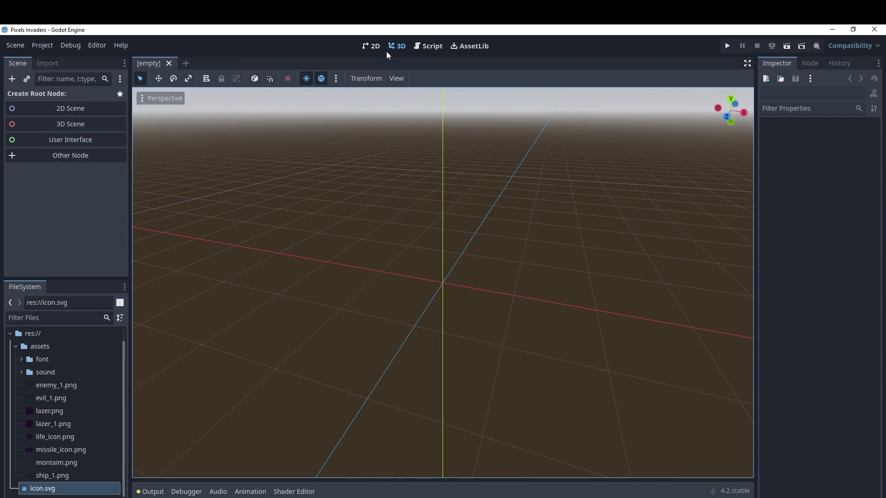
left_click(372, 48)
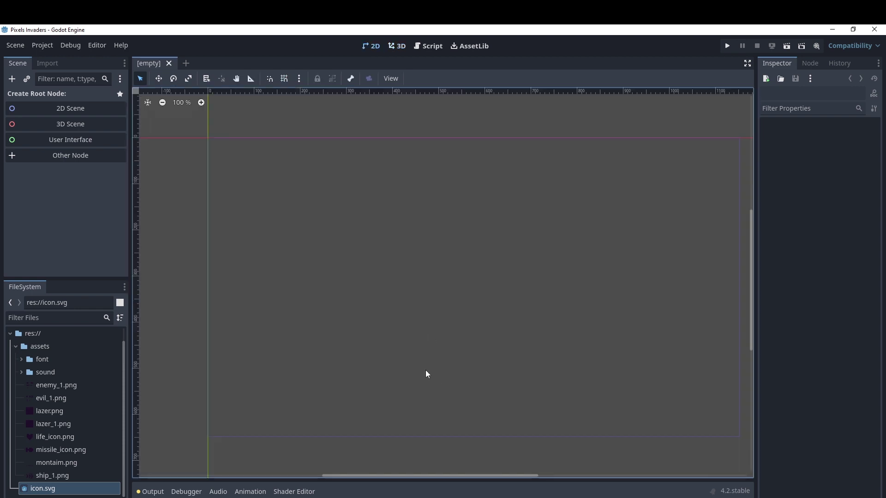
scroll(310, 323, "down", 1)
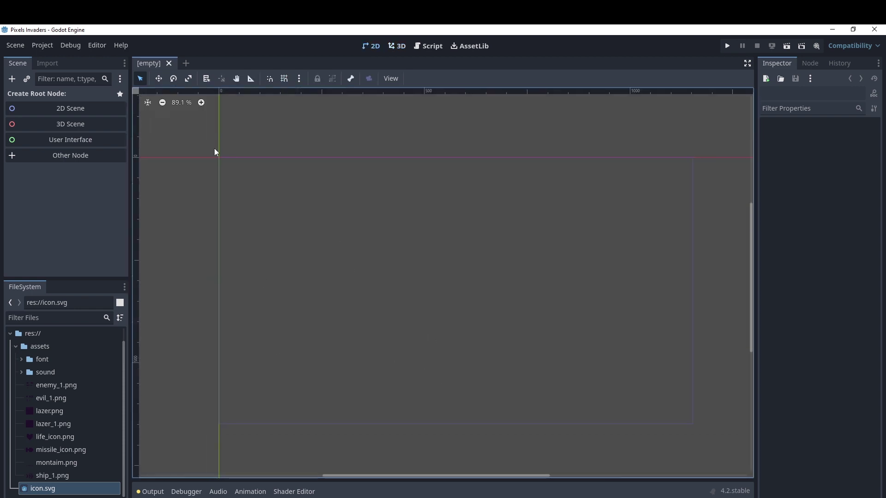
left_click(391, 48)
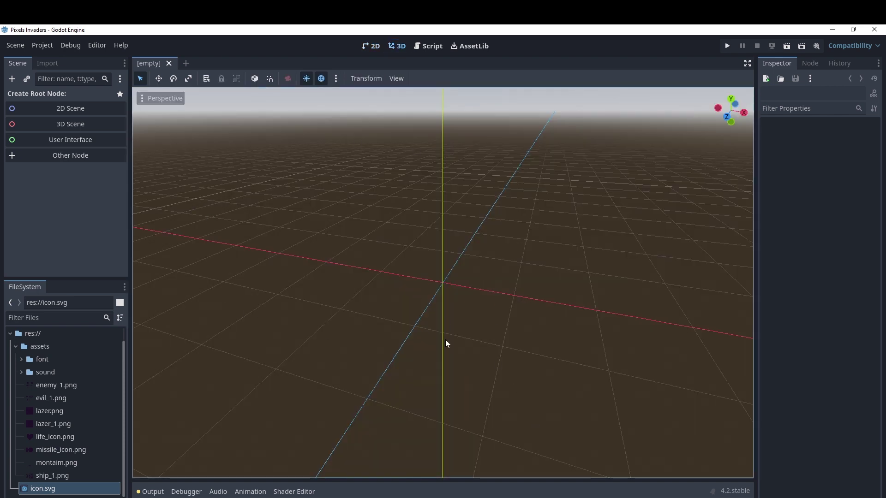
mouse_move(459, 271)
middle_mouse_down()
mouse_move(331, 226)
mouse_move(479, 238)
mouse_move(442, 308)
mouse_move(452, 286)
middle_mouse_up()
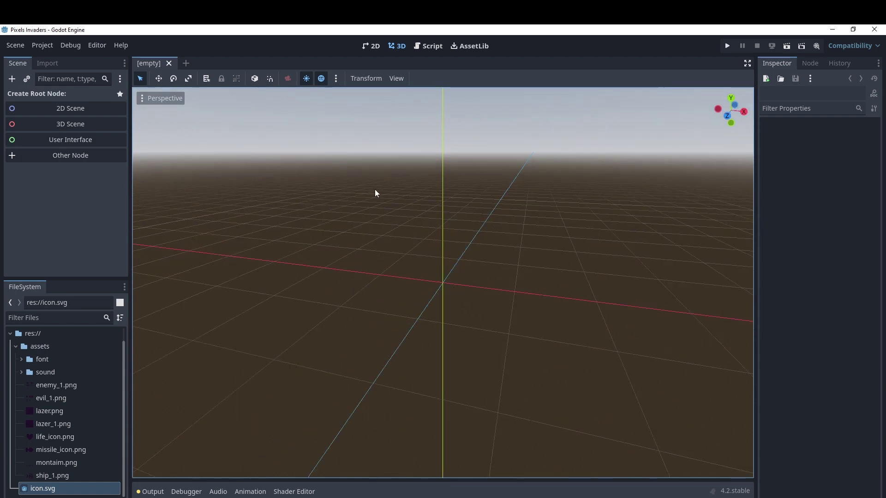
Step: Look through the Script and AssetLib workspaces, ending back on the 2D workspace
left_click(432, 46)
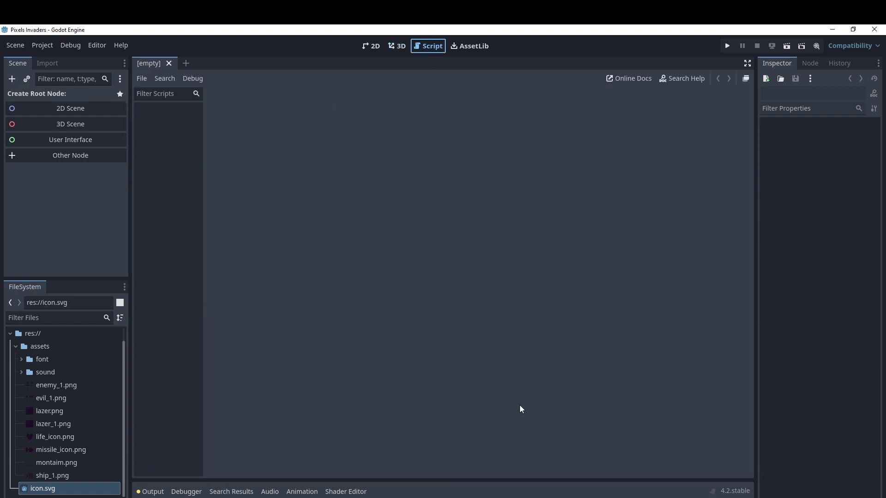
left_click(477, 49)
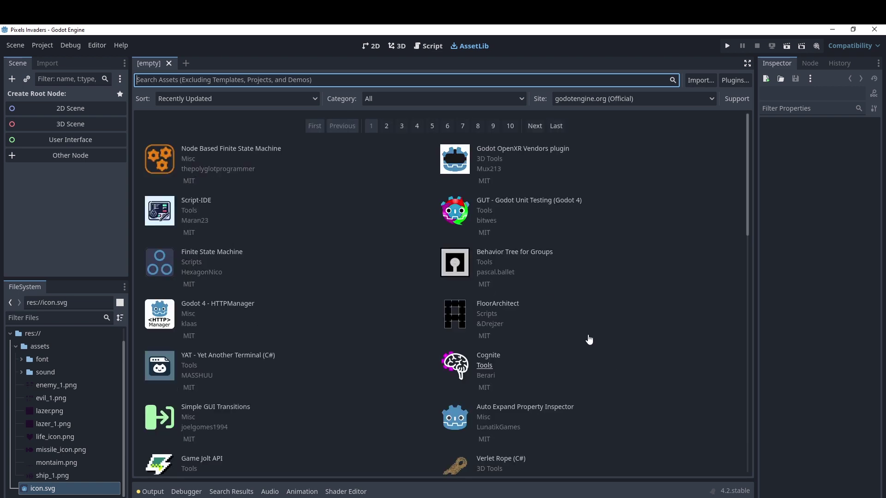
scroll(430, 356, "down", 1)
scroll(430, 355, "up", 1)
left_click(374, 46)
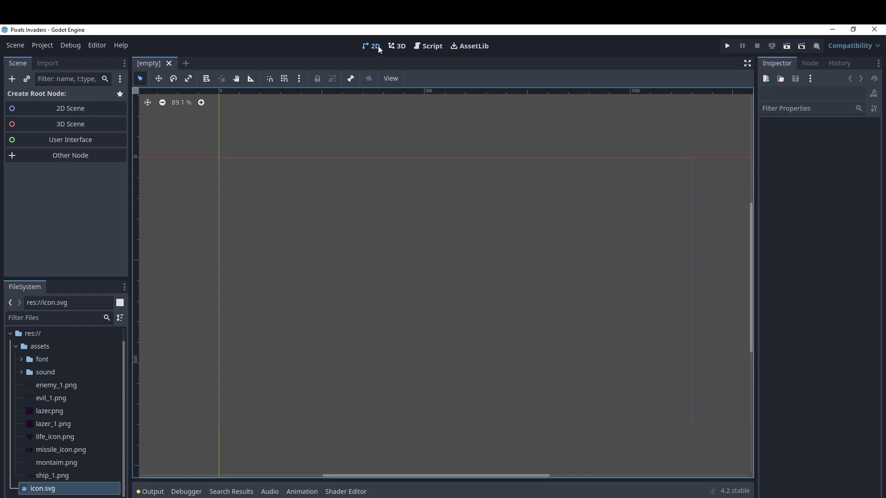
left_click(436, 47)
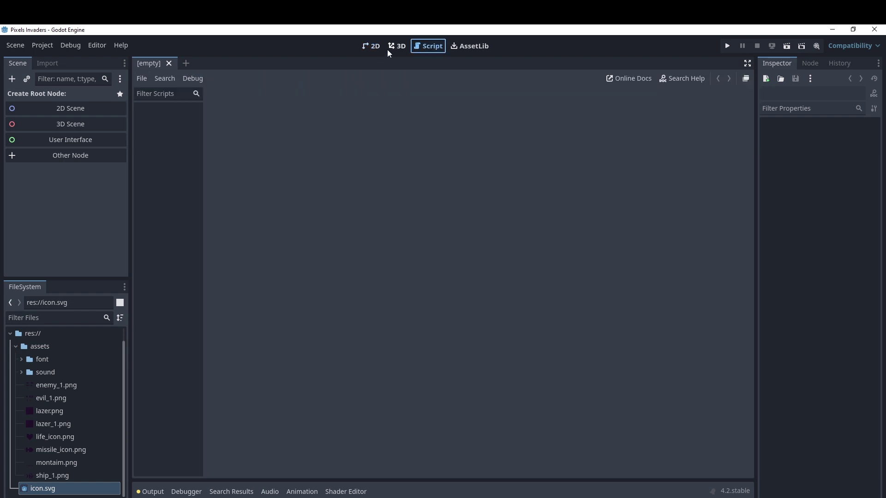
left_click(372, 46)
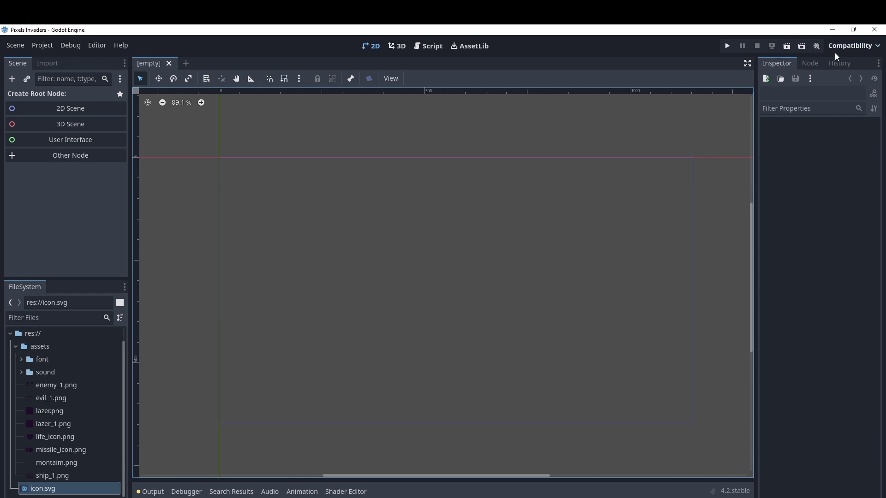
Step: Show the Forward+, Mobile and Compatibility renderer options from the top-right dropdown
left_click(879, 48)
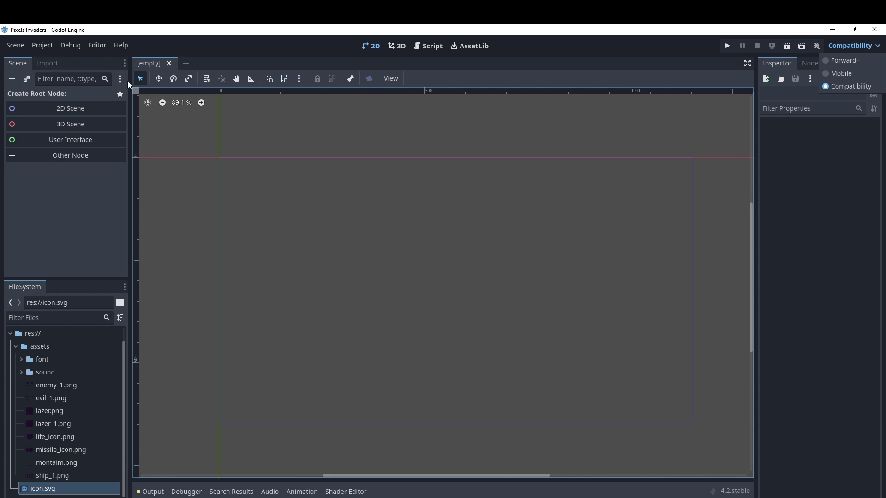
Step: Close the renderer list unchanged and try the Move and Rotate tools before returning to Select
left_click(139, 80)
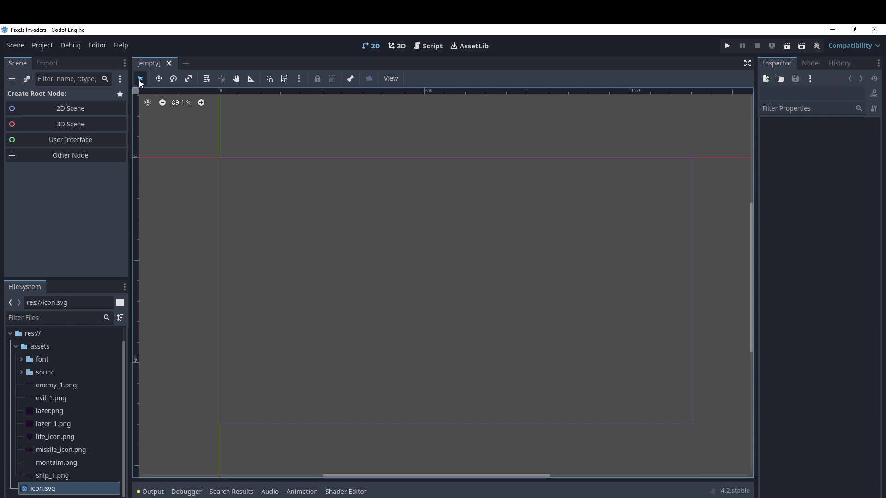
left_click(157, 80)
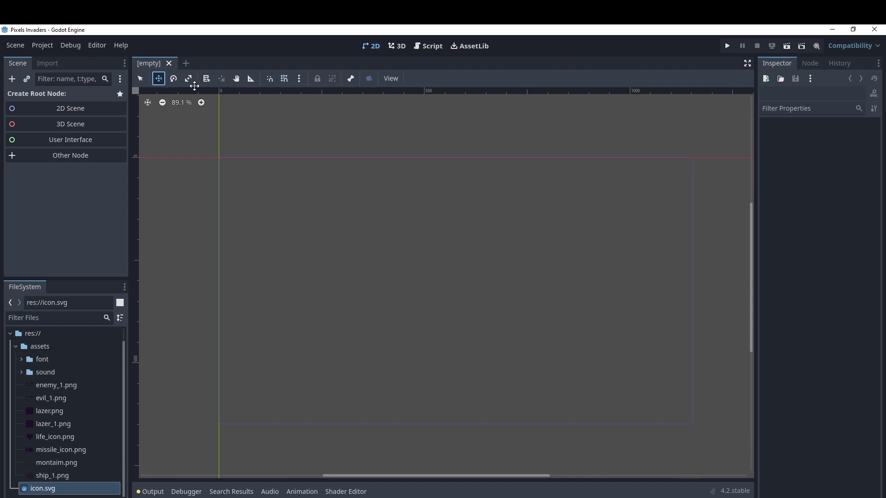
left_click(174, 79)
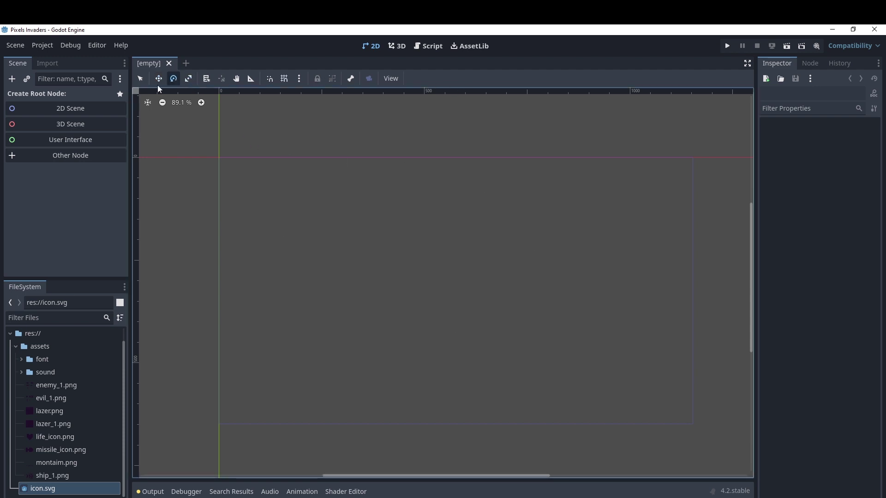
left_click(141, 79)
Step: Browse the node type tree in the Other Node dialog, expanding the Node2D branch
left_click(71, 157)
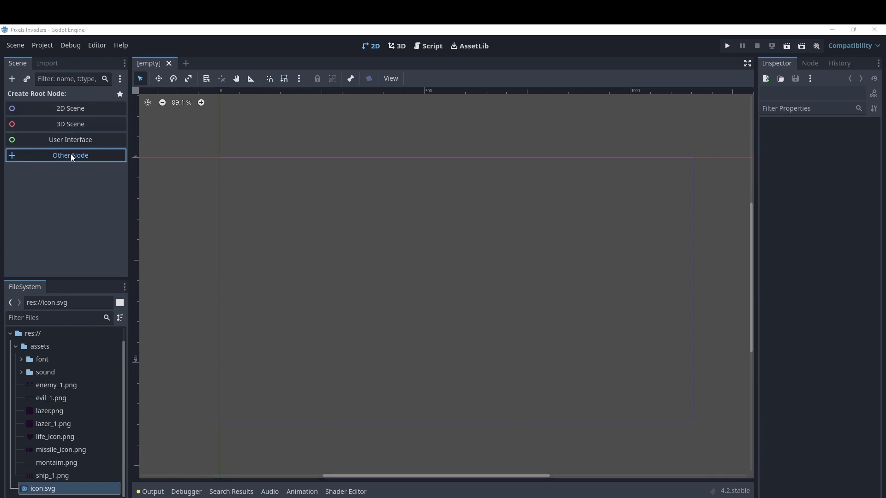
scroll(379, 295, "up", 1)
scroll(378, 295, "down", 3)
scroll(400, 264, "up", 2)
scroll(401, 265, "up", 2)
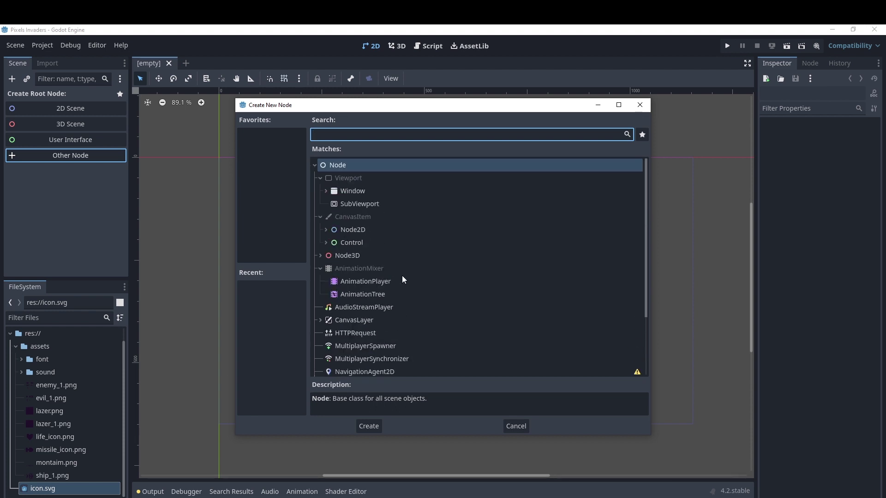
left_click(326, 191)
left_click(327, 191)
left_click(321, 178)
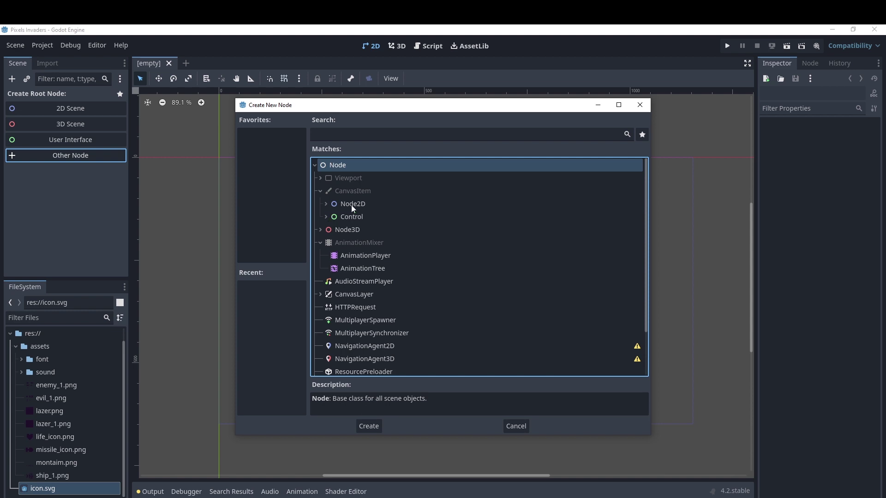
left_click(326, 204)
scroll(376, 243, "down", 2)
scroll(372, 275, "down", 2)
scroll(355, 276, "down", 1)
left_click(333, 236)
left_click(333, 237)
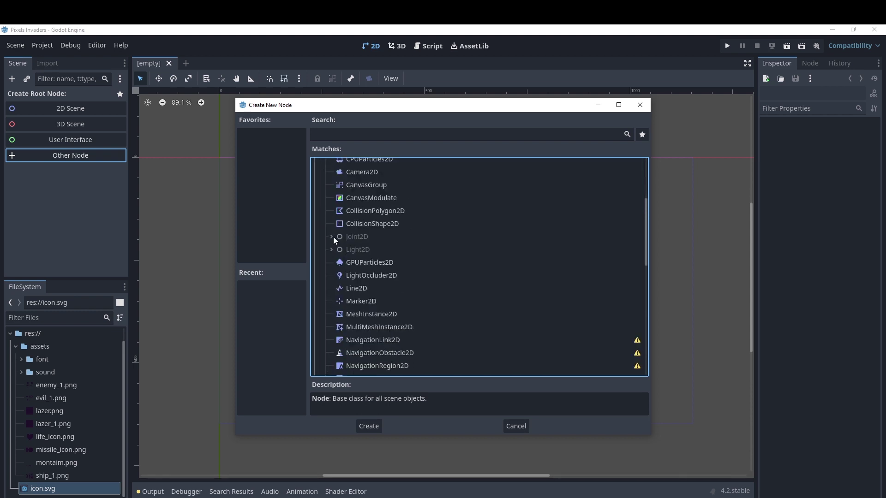
scroll(406, 317, "down", 3)
scroll(406, 318, "down", 2)
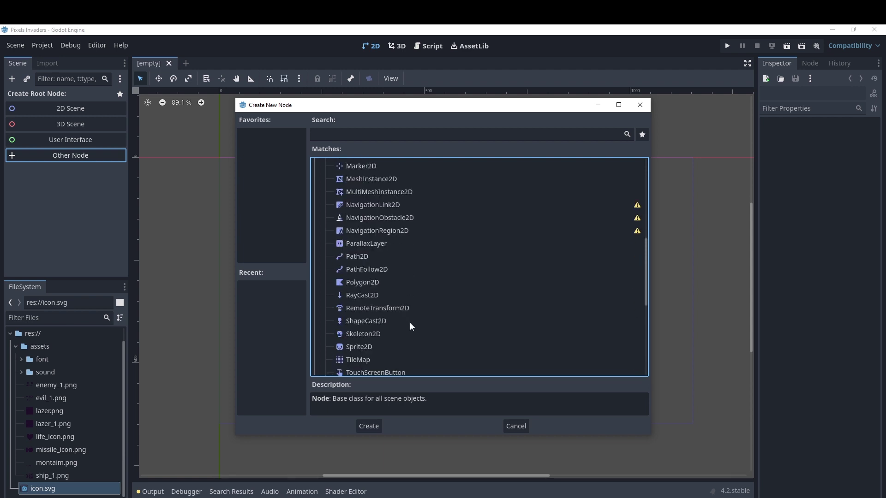
scroll(410, 323, "up", 10)
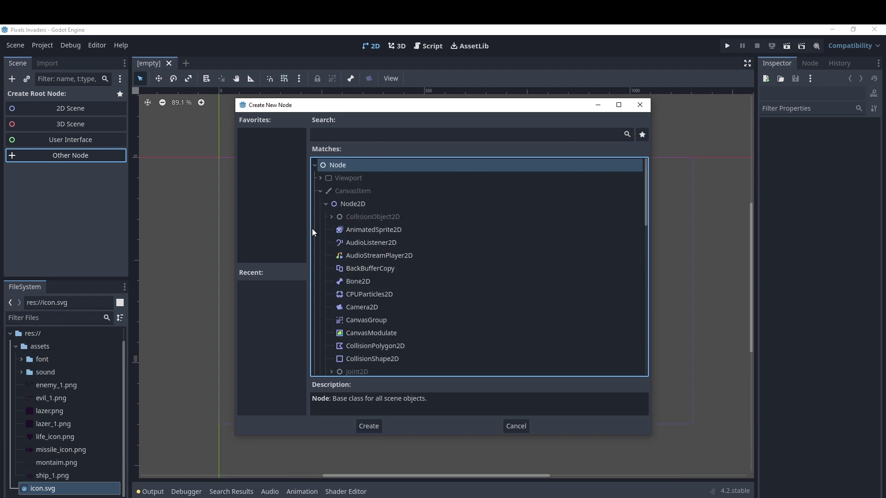
Step: Create a Node2D as the scene's root node and select it
left_click(350, 204)
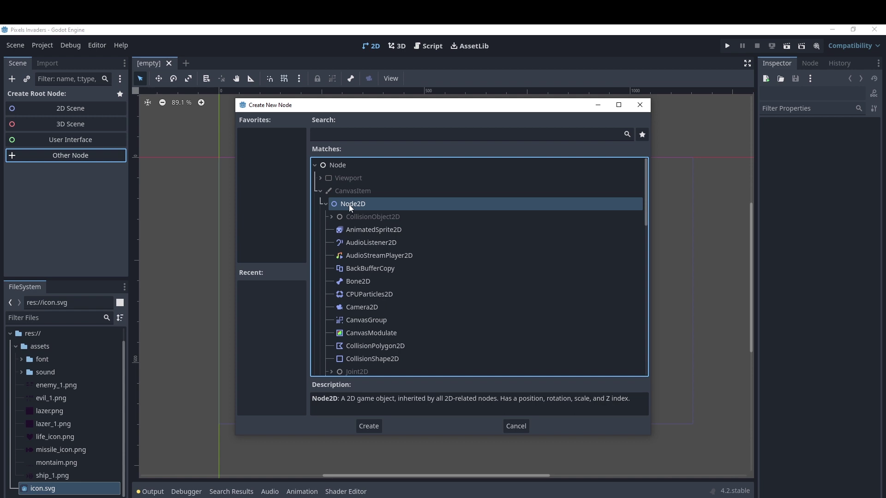
left_click(376, 424)
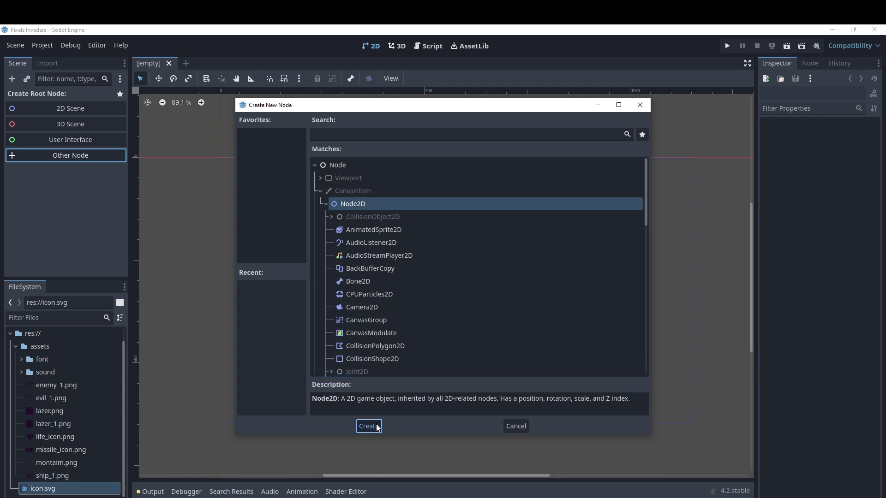
left_click(70, 145)
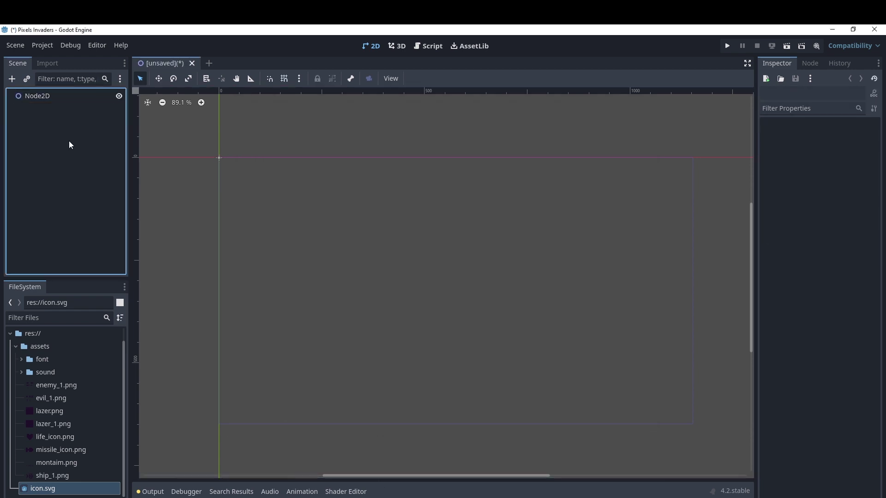
left_click(37, 98)
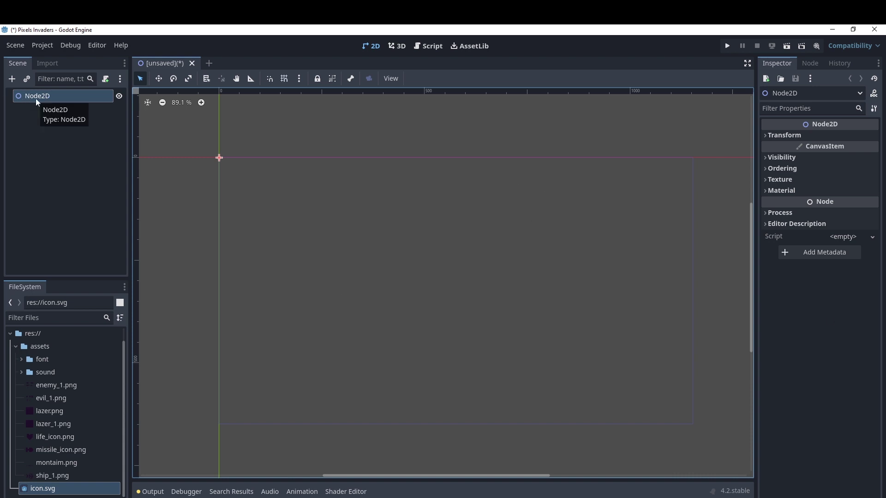
Step: Rename the root Node2D to 'game' using the Scene dock's Rename action
left_click(765, 136)
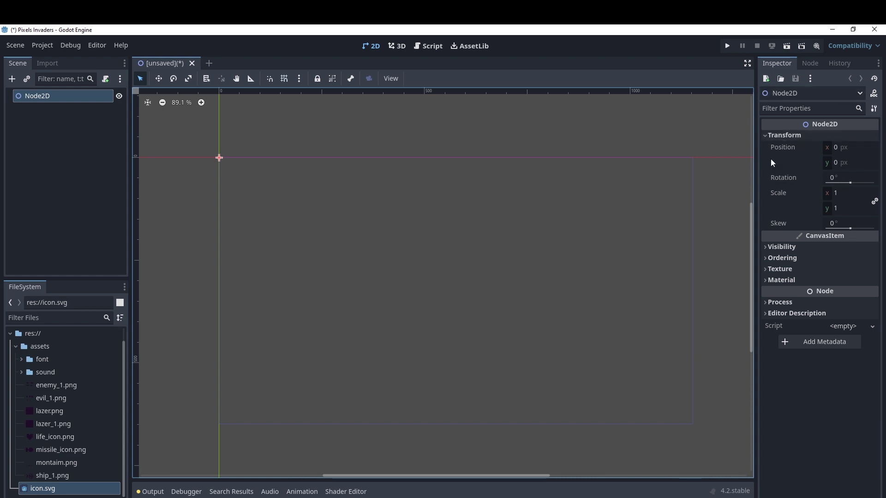
left_click(766, 134)
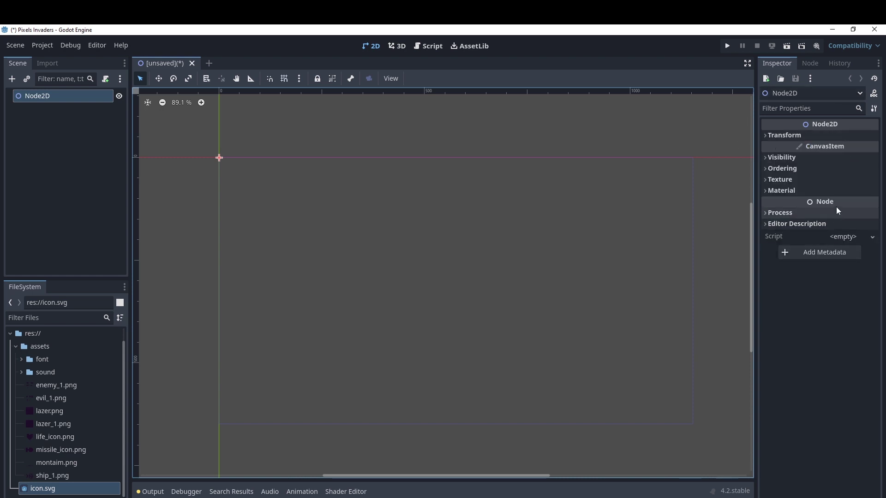
left_click(45, 96)
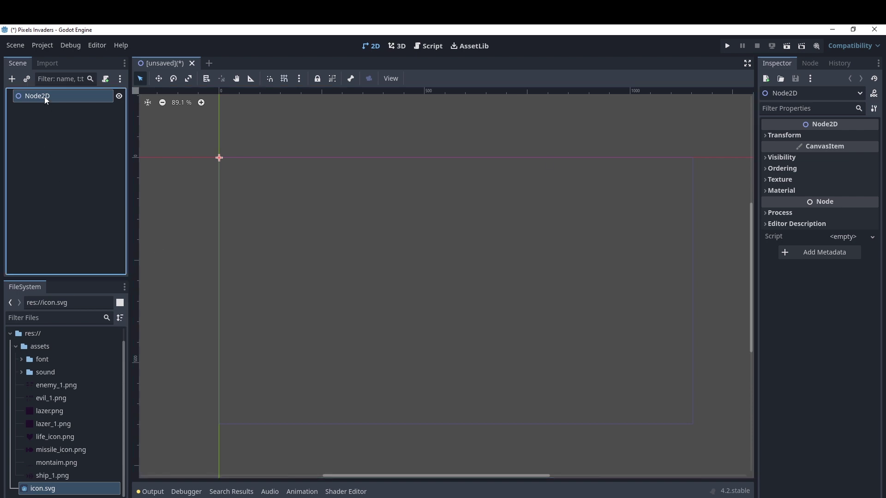
double_click(41, 98)
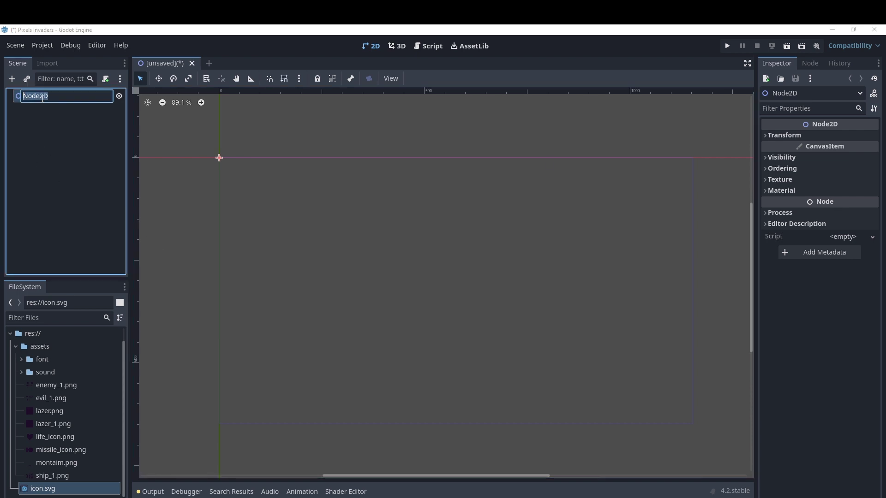
right_click(54, 94)
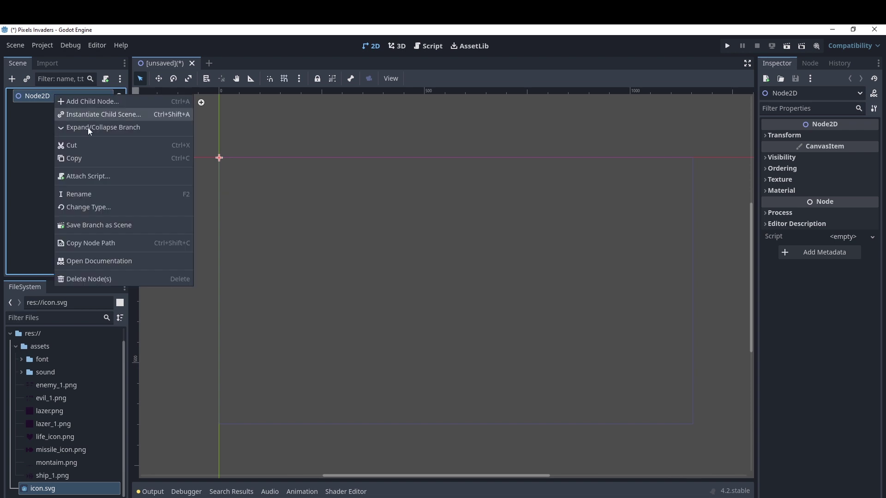
left_click(98, 194)
type("game")
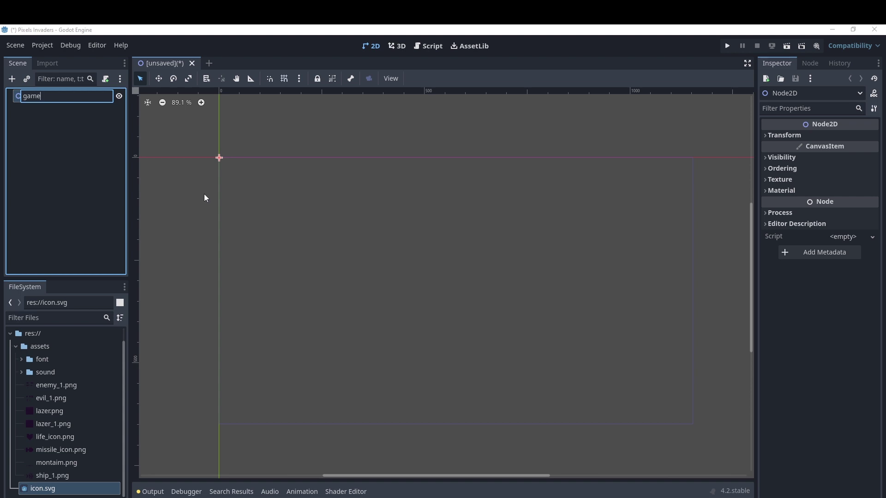
key("Return")
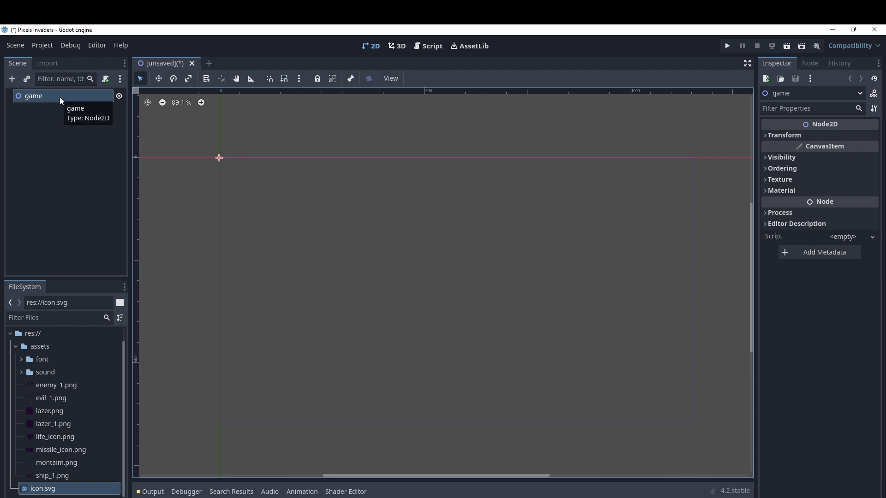
left_click(61, 113)
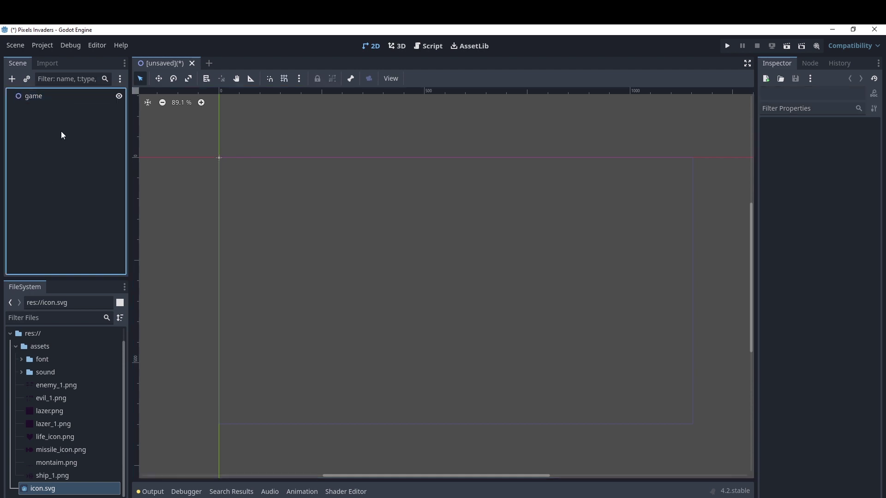
Step: Add a ColorRect child under game by searching 'colo' in Add Child Node
left_click(45, 97)
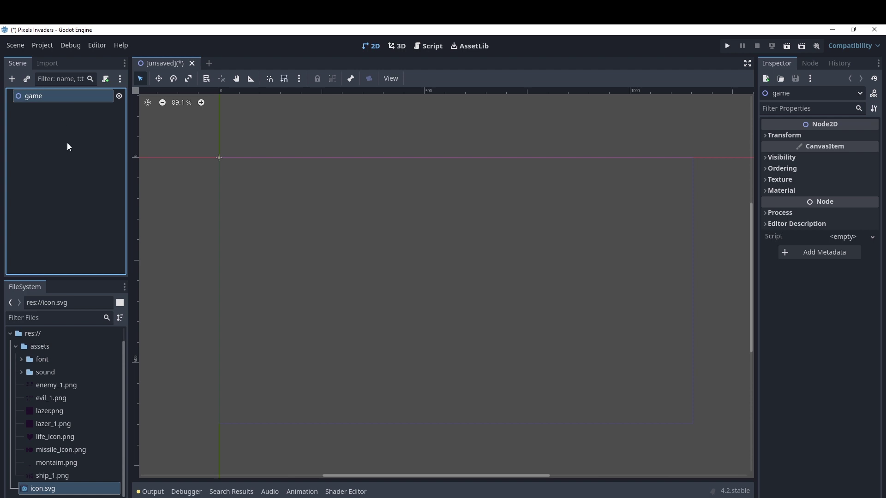
right_click(39, 95)
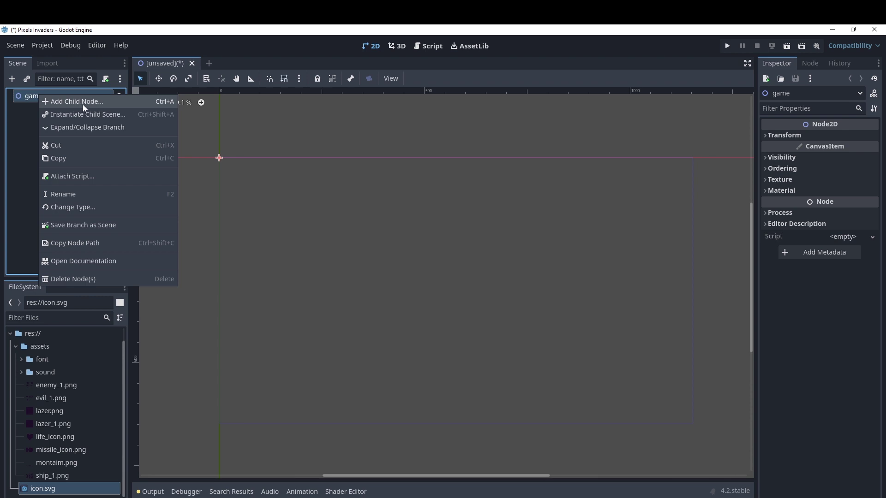
left_click(31, 98)
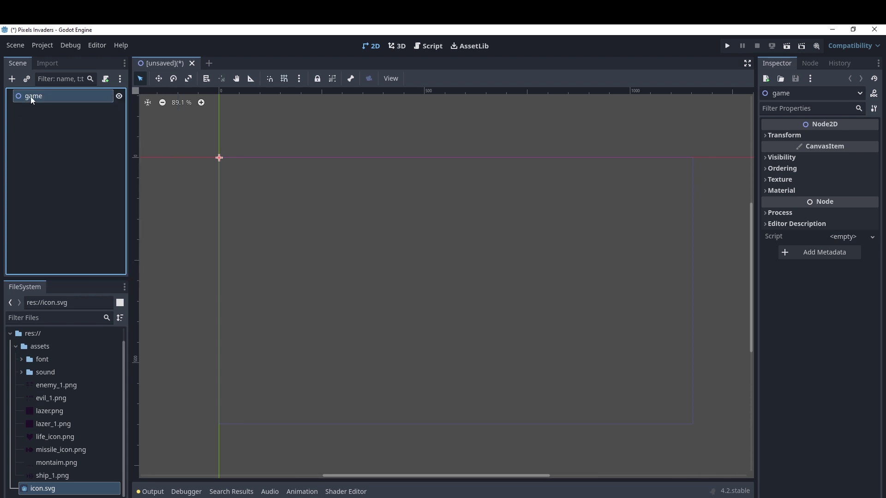
right_click(31, 96)
left_click(14, 114)
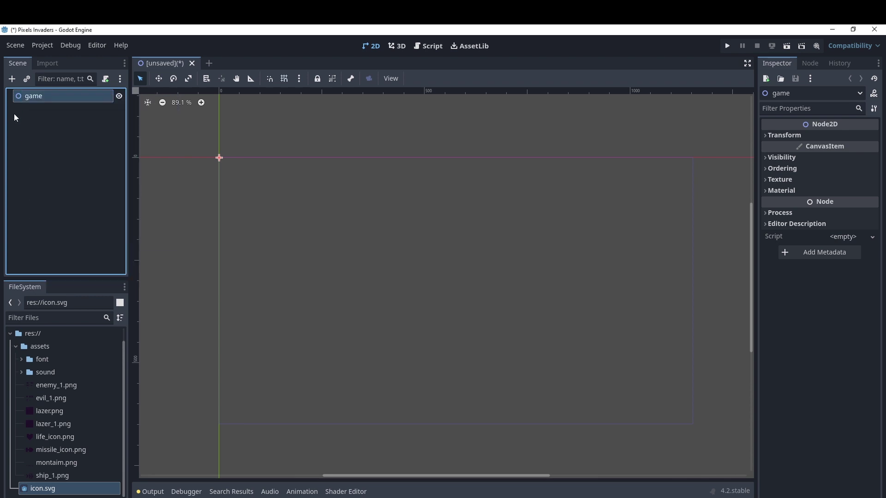
right_click(56, 97)
left_click(88, 105)
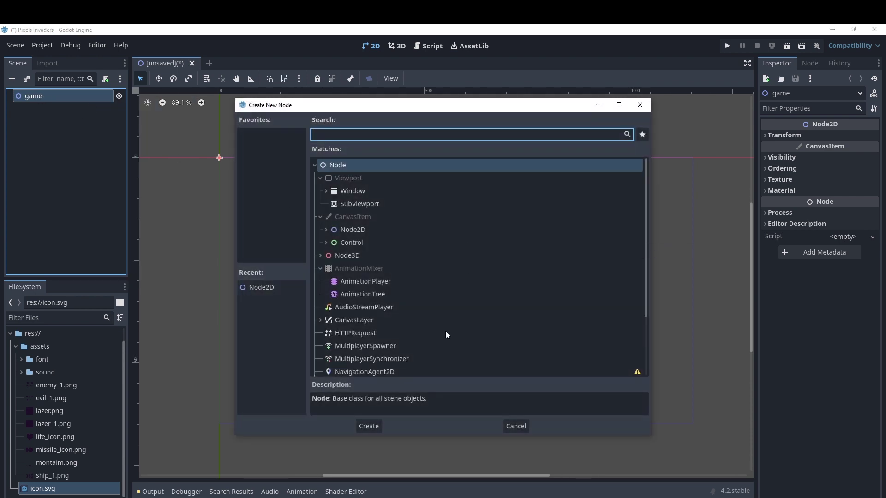
type("colo")
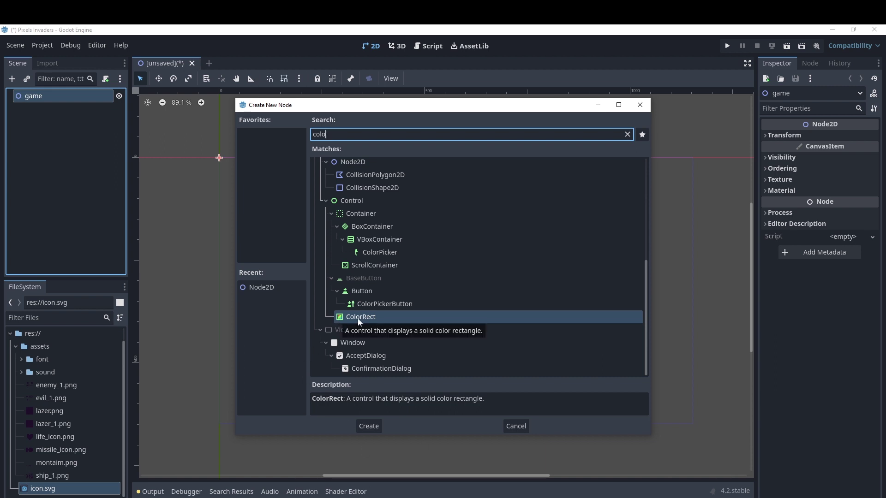
left_click(374, 430)
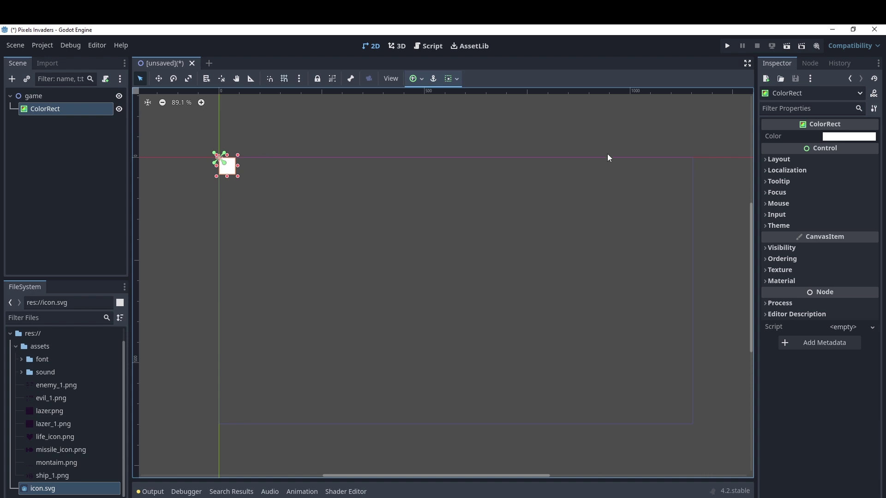
scroll(724, 388, "down", 1)
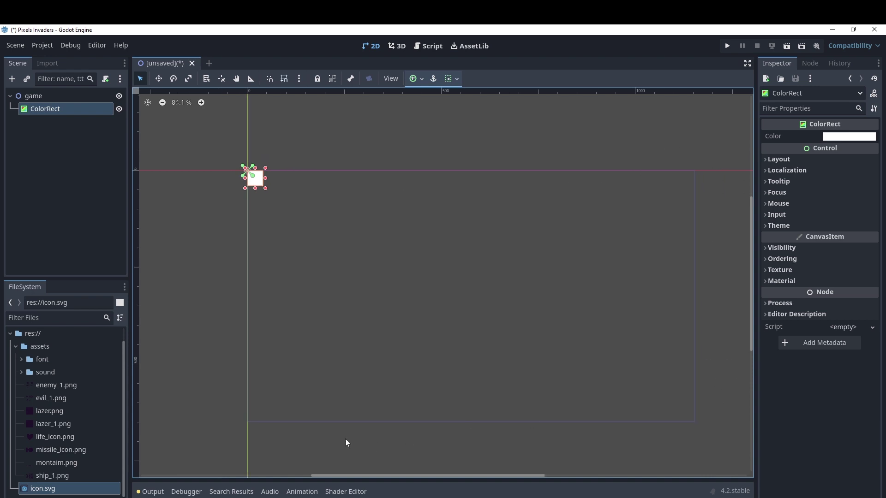
left_click(40, 45)
Step: Open Project Settings at Display > Window and start editing the viewport width
left_click(45, 57)
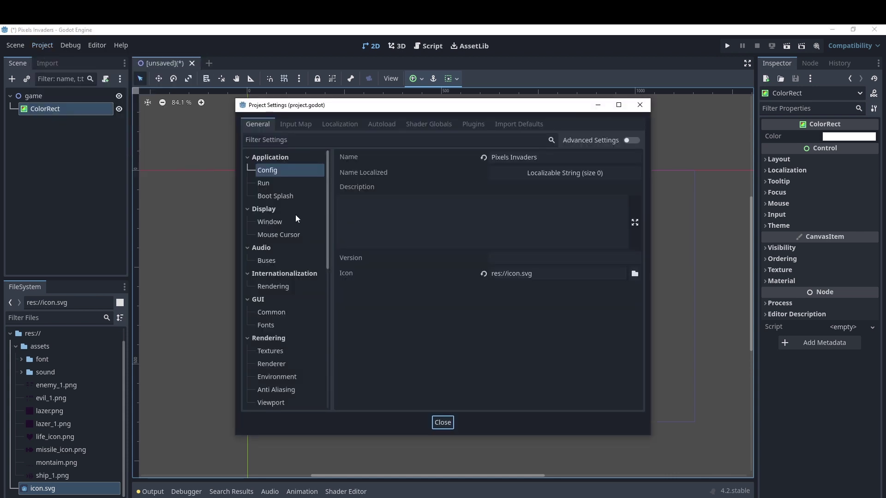
left_click(271, 209)
left_click(270, 209)
left_click(268, 223)
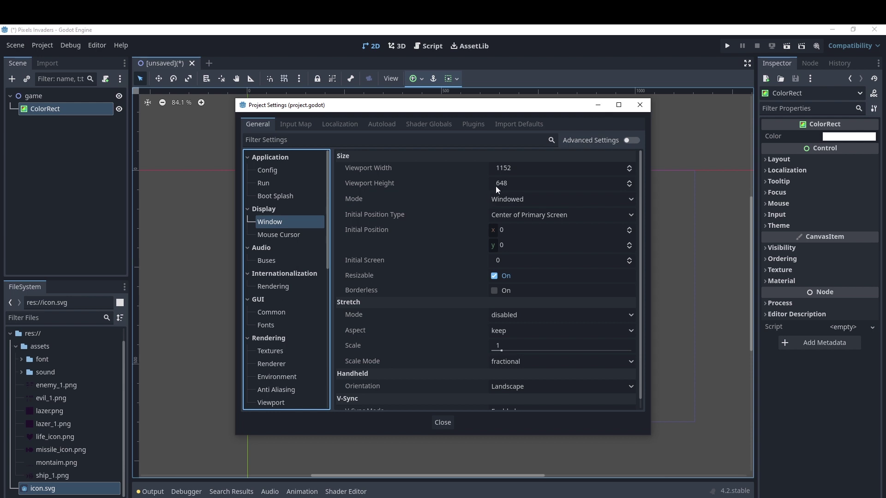
left_click(522, 169)
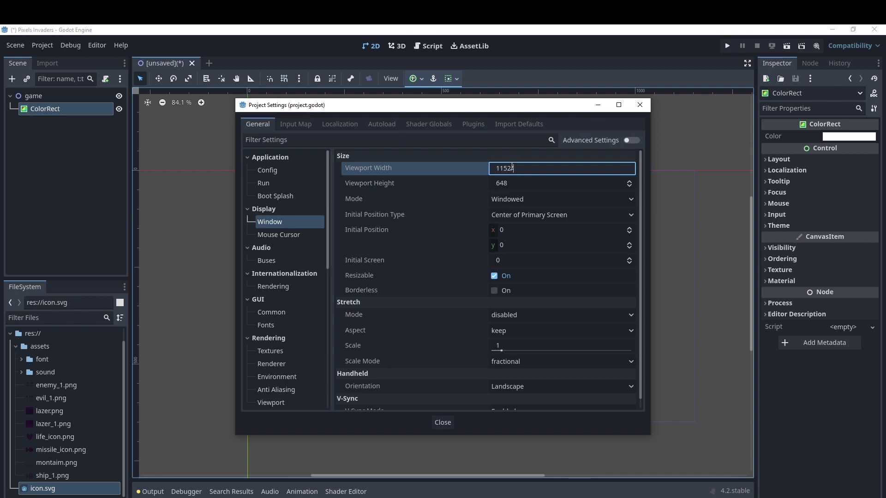
type("/4")
key("Return")
Step: Set the viewport width to 1152/4 (288) and height to 648/4 (162)
left_click(520, 183)
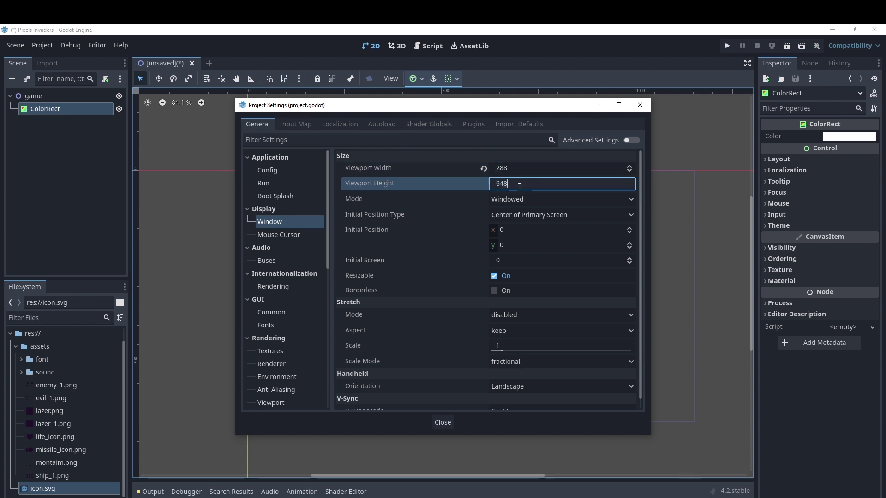
left_click(484, 170)
left_click(507, 168)
left_click(524, 169)
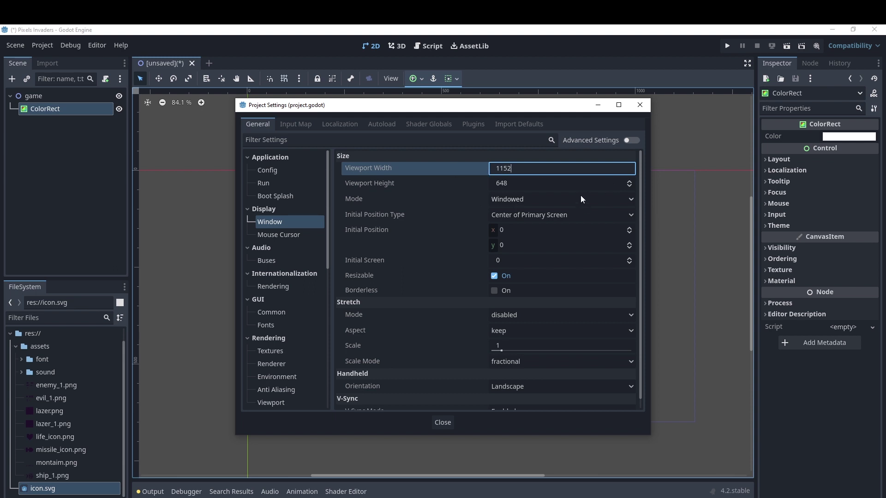
type("/")
type("4")
key("Return")
left_click(519, 184)
left_click(521, 184)
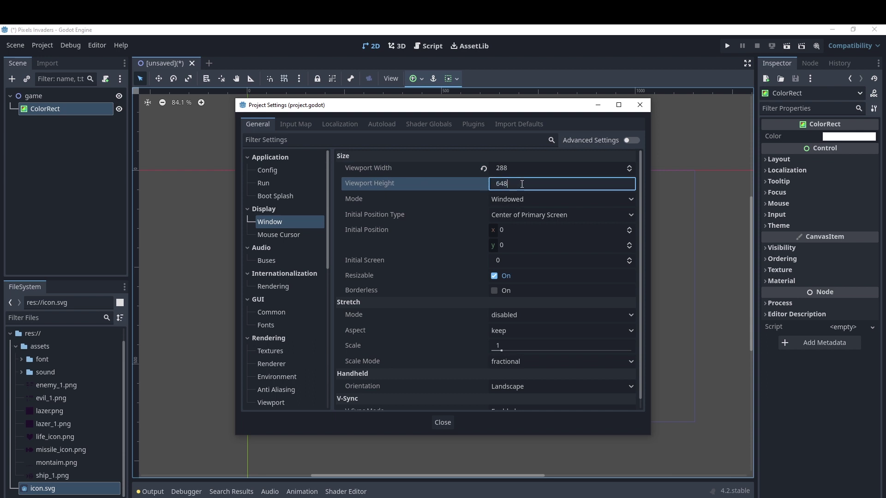
type("/4")
key("Return")
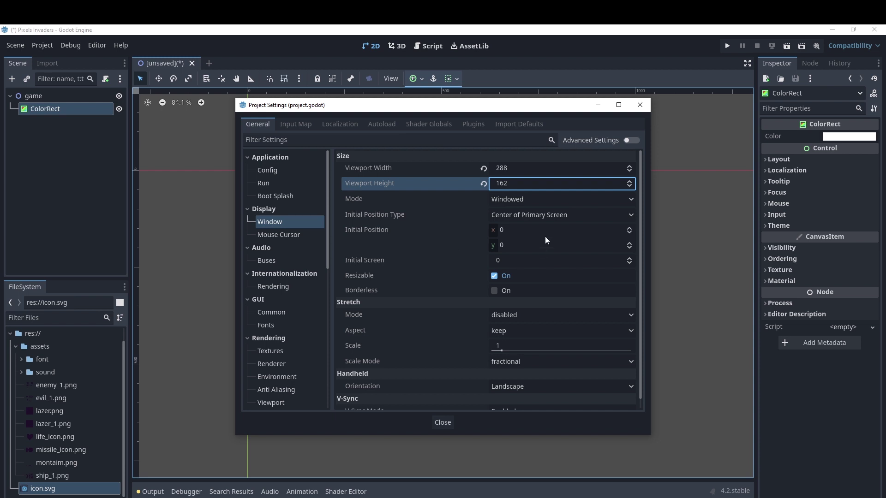
scroll(547, 238, "down", 1)
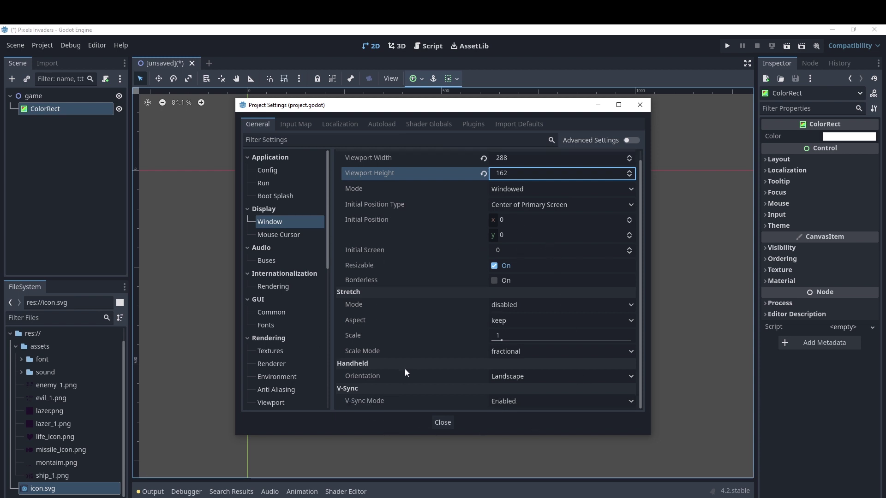
Step: Turn on Advanced Settings and look over the window width and height override settings
left_click(633, 140)
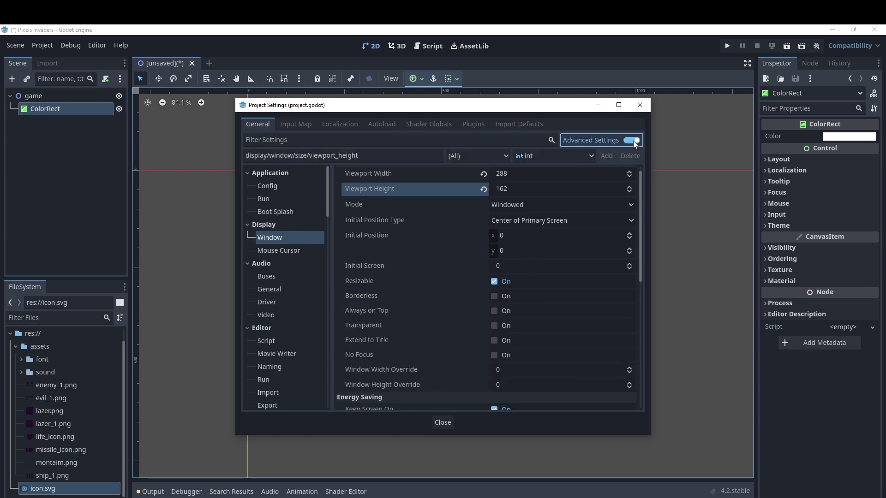
scroll(403, 314, "down", 2)
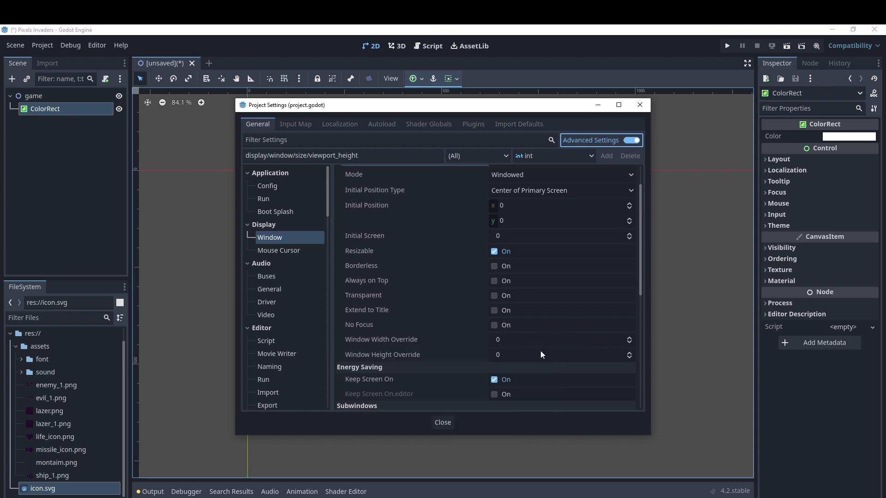
scroll(540, 350, "down", 4)
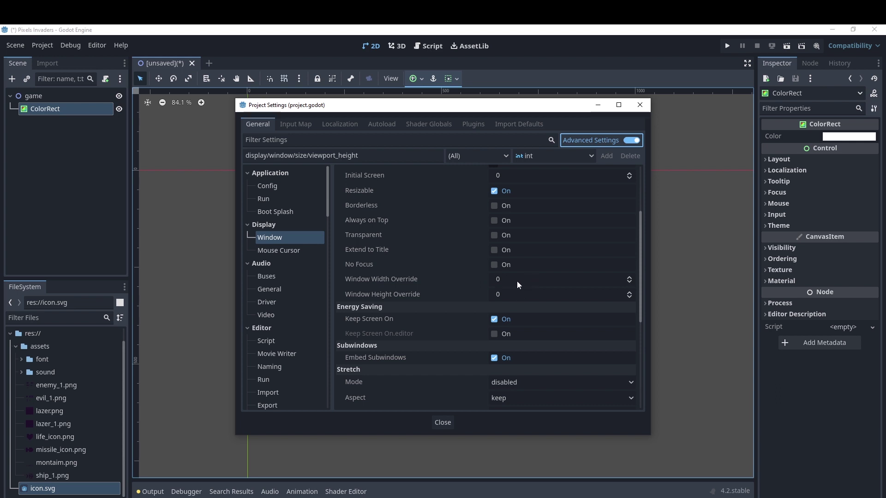
left_click(371, 281)
left_click(364, 292)
left_click(377, 283)
left_click(382, 294)
left_click(406, 277)
left_click(405, 296)
left_click(408, 282)
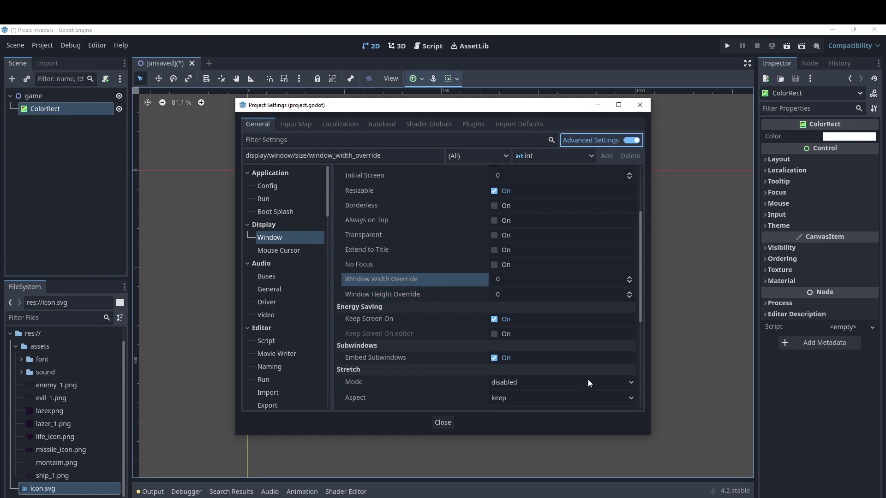
scroll(433, 308, "down", 3)
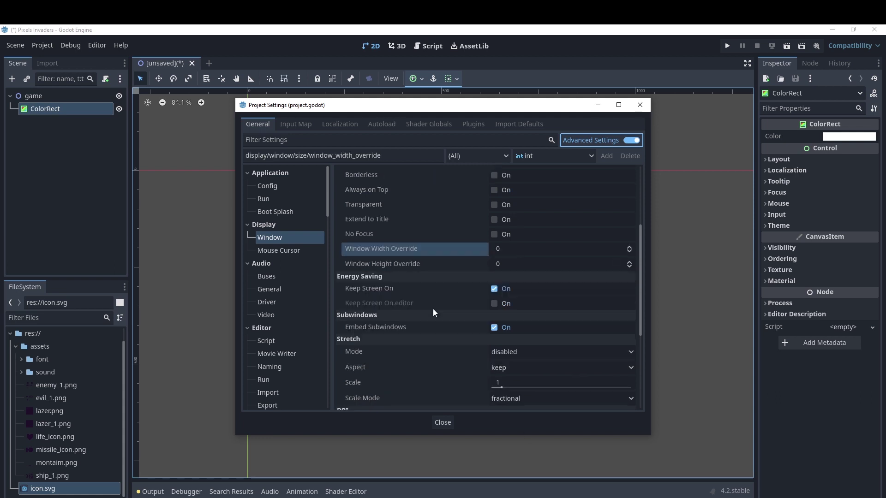
scroll(356, 332, "down", 2)
scroll(355, 317, "down", 4)
scroll(367, 358, "down", 1)
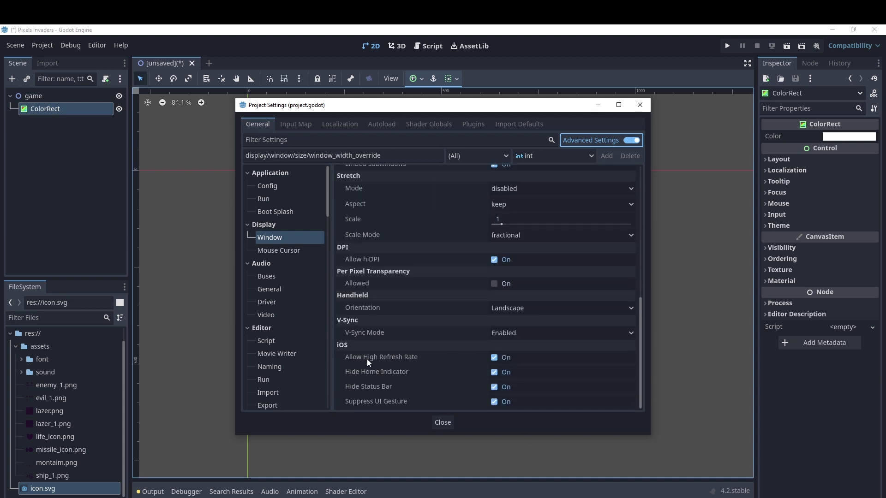
scroll(550, 349, "up", 3)
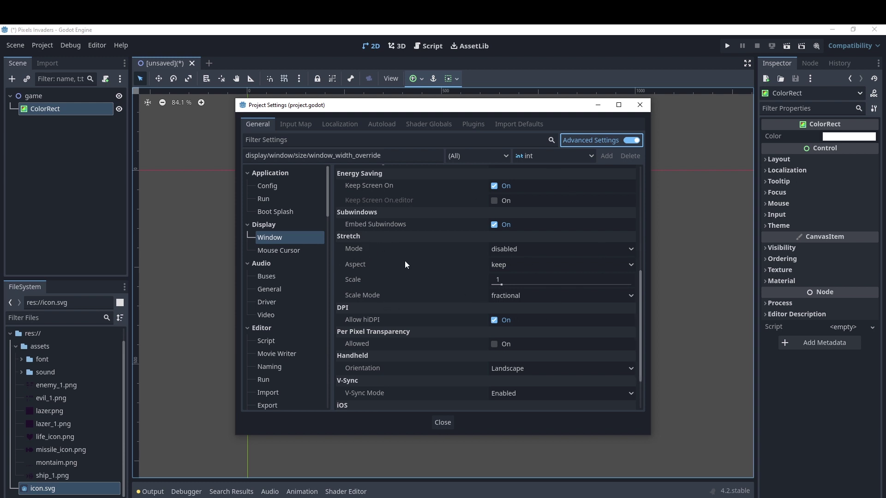
Step: Set the window stretch mode to canvas_items
left_click(530, 250)
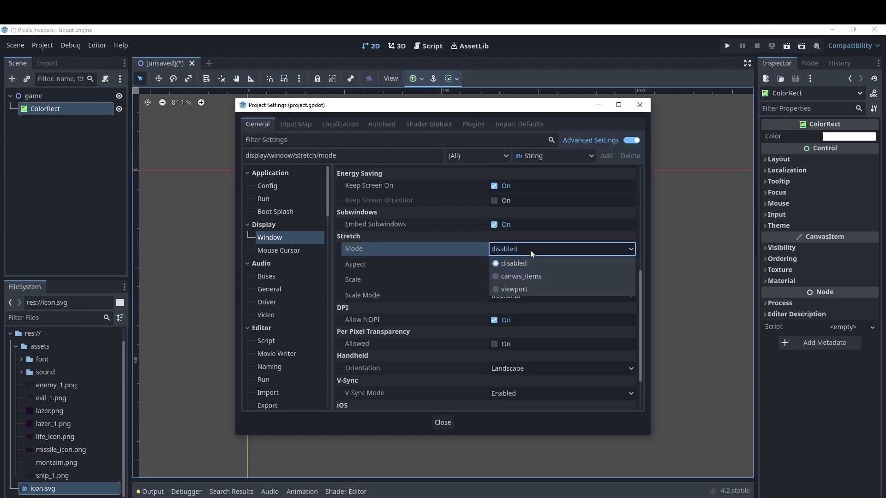
left_click(493, 278)
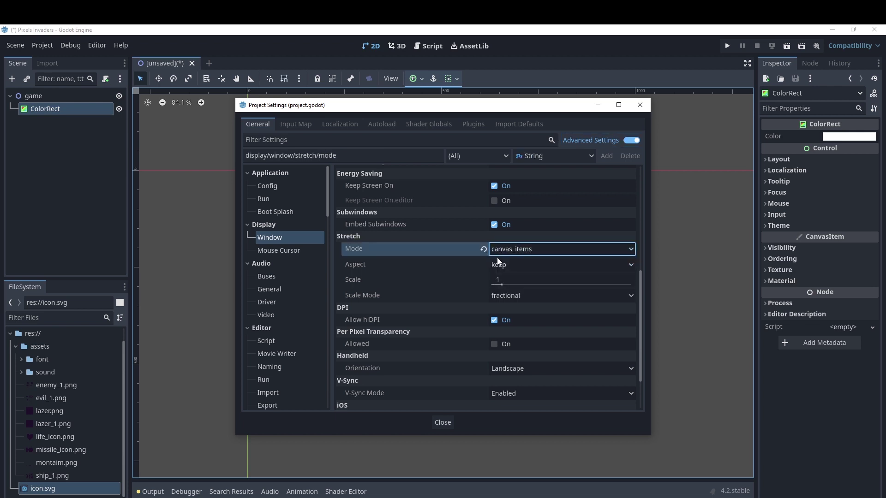
left_click(534, 249)
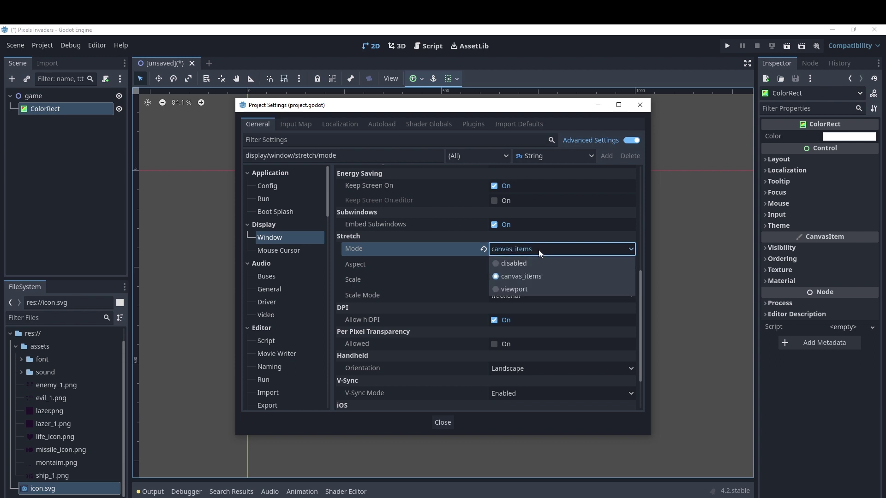
left_click(564, 248)
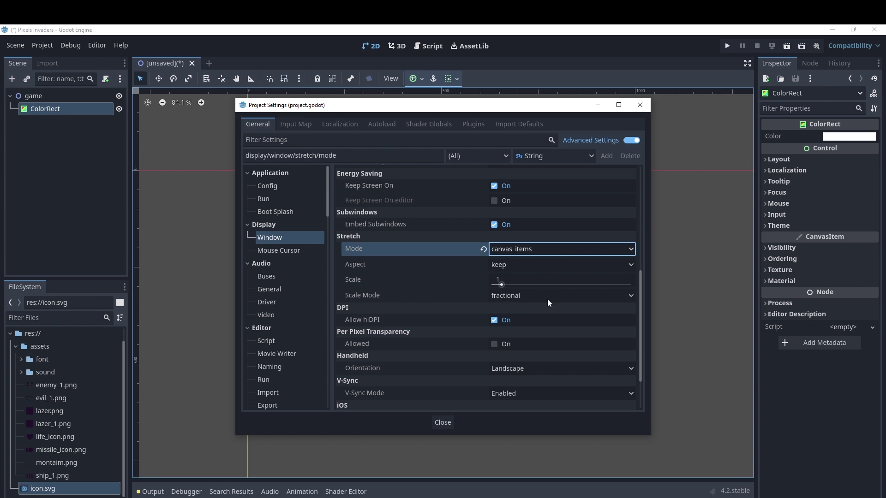
Step: Drag the ColorRect's right, bottom, left and top edges to fill the 288×162 viewport
left_click(444, 425)
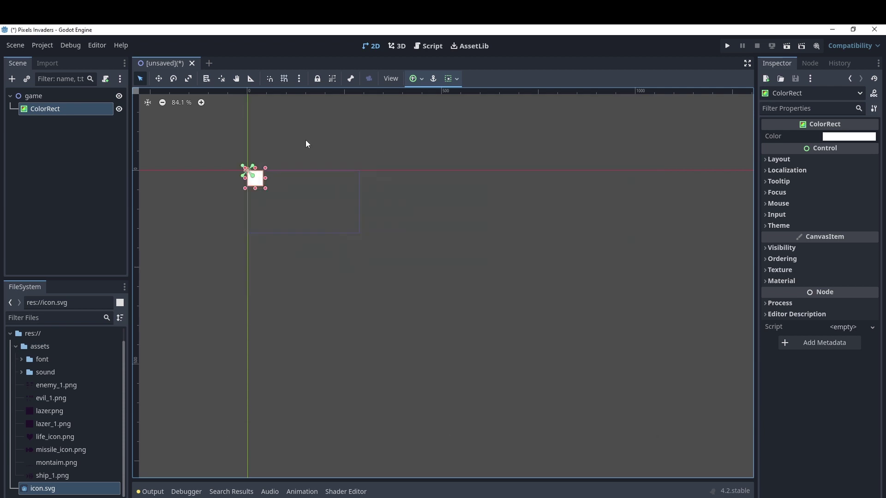
scroll(361, 213, "up", 1)
scroll(361, 213, "up", 1)
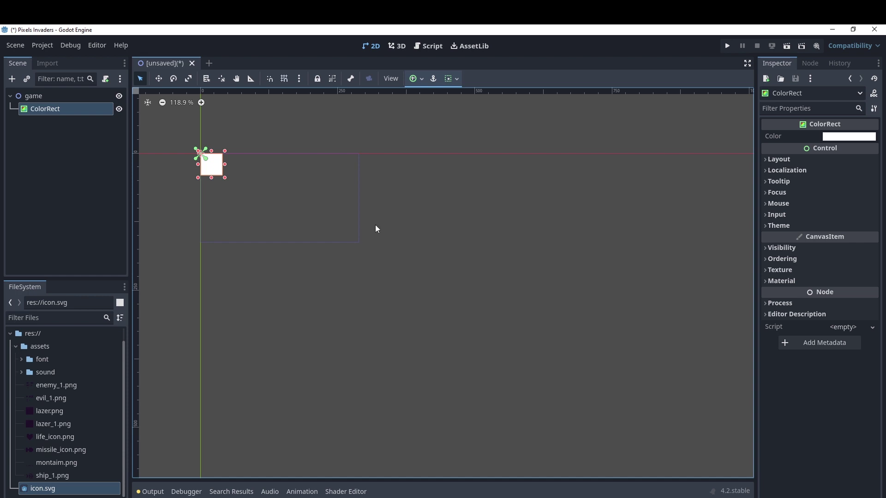
scroll(634, 441, "up", 1)
scroll(317, 246, "down", 1)
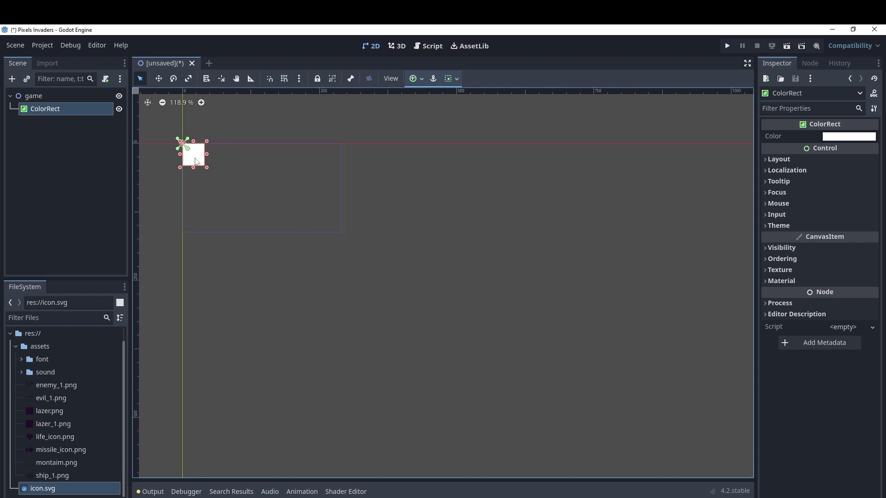
left_click_drag(206, 154, 344, 169)
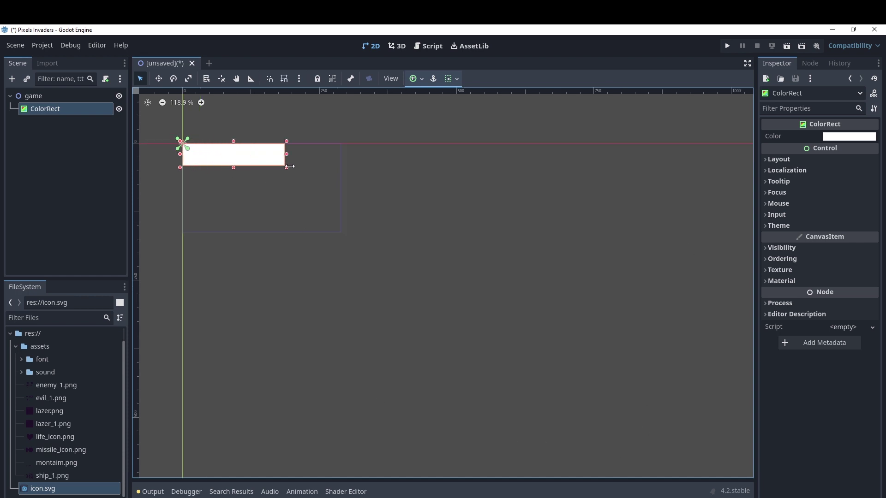
left_click_drag(261, 167, 256, 235)
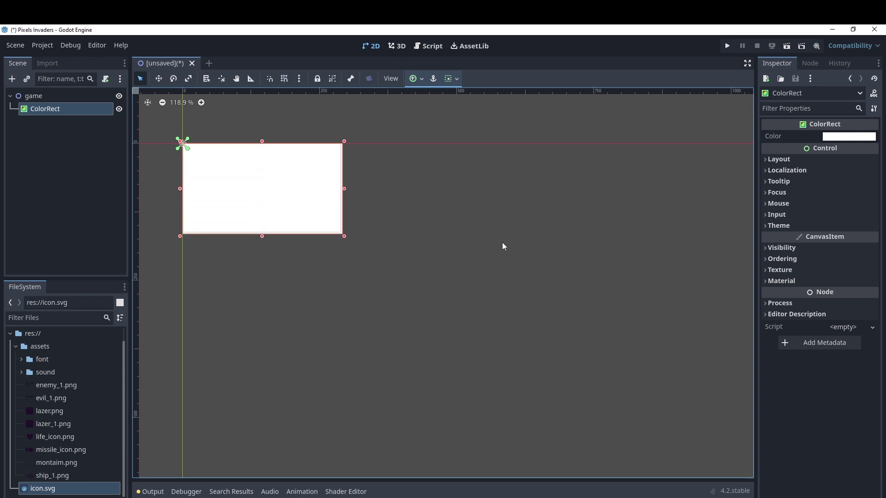
left_click_drag(180, 189, 181, 190)
left_click_drag(262, 141, 262, 138)
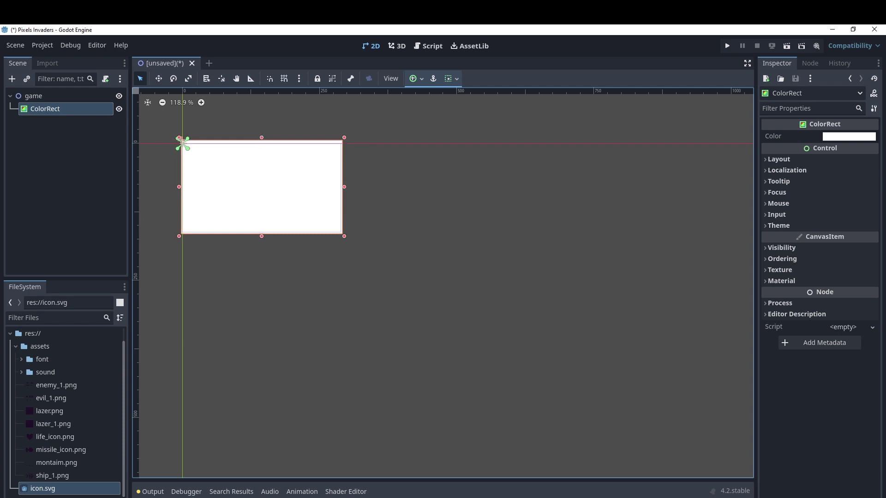
left_click(159, 497)
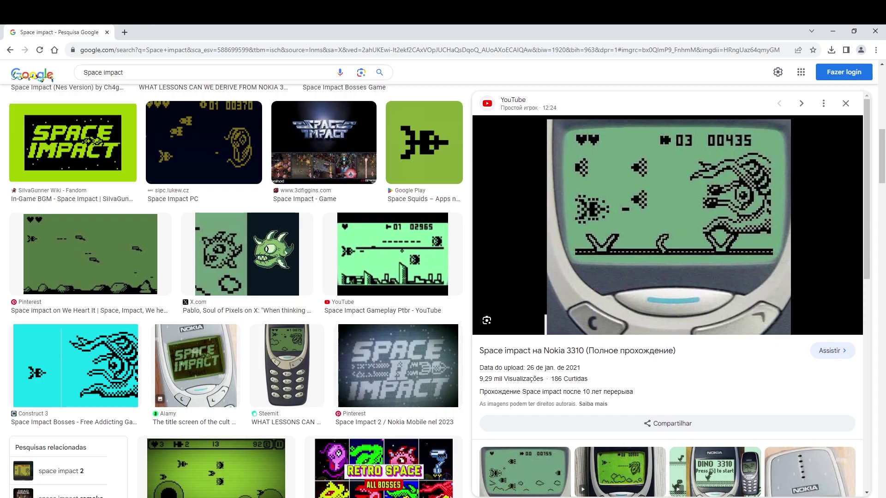
key("alt+Tab")
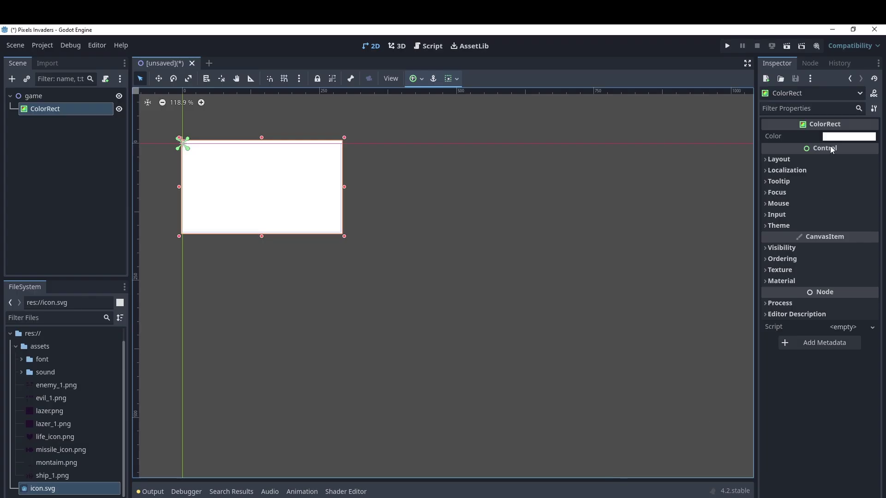
Step: Set the ColorRect's colour to green hex 74a681
left_click(831, 137)
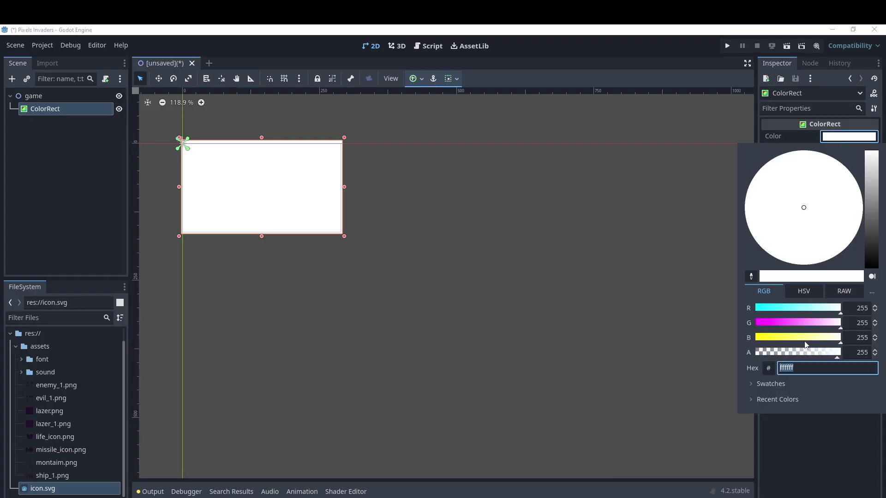
left_click(801, 372)
key("shift+Left")
key("shift+Left")
key("shift+Left")
key("shift+Left")
key("shift+Left")
key("shift+Left")
type("74a681")
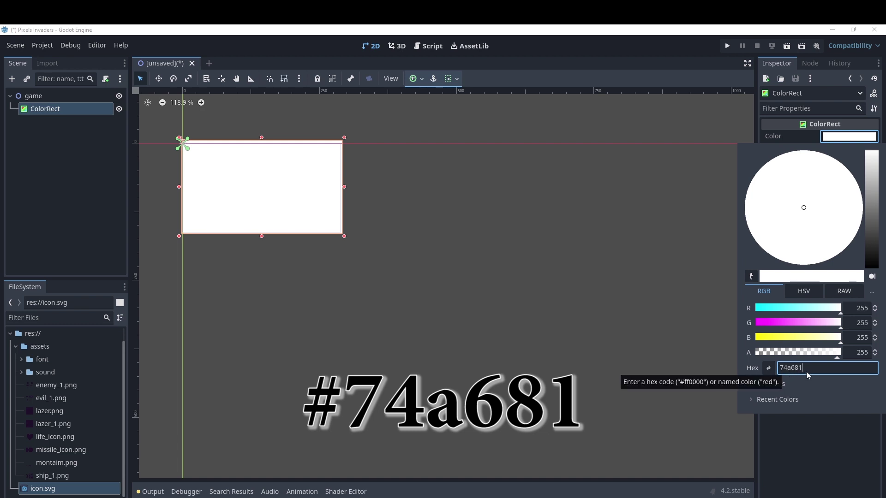
key("Return")
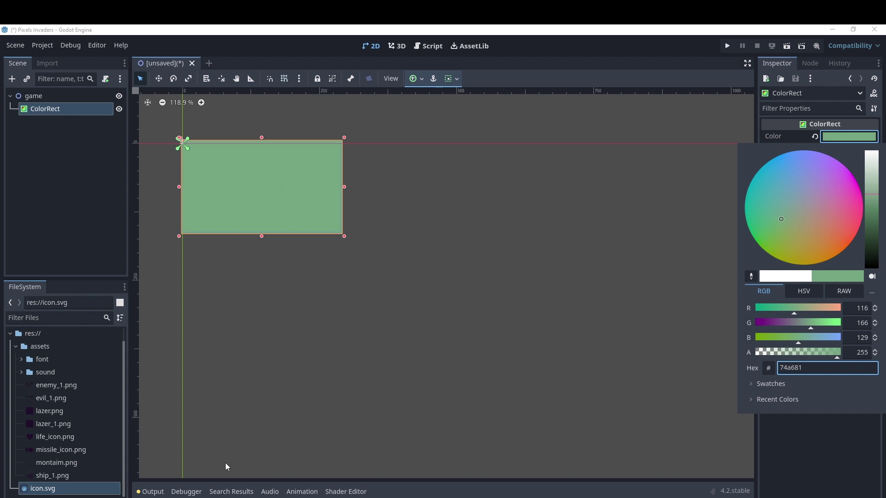
Step: Review the Space Impact reference images, then return to Godot
key("alt+Tab")
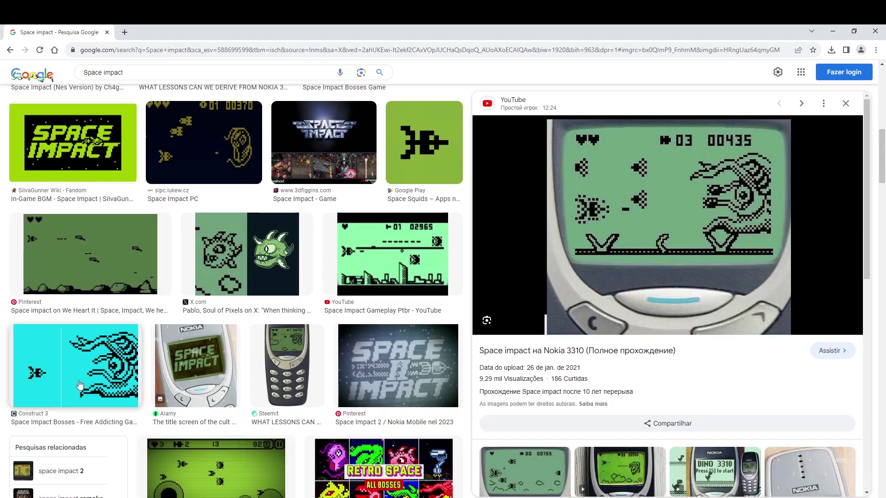
scroll(226, 222, "up", 5)
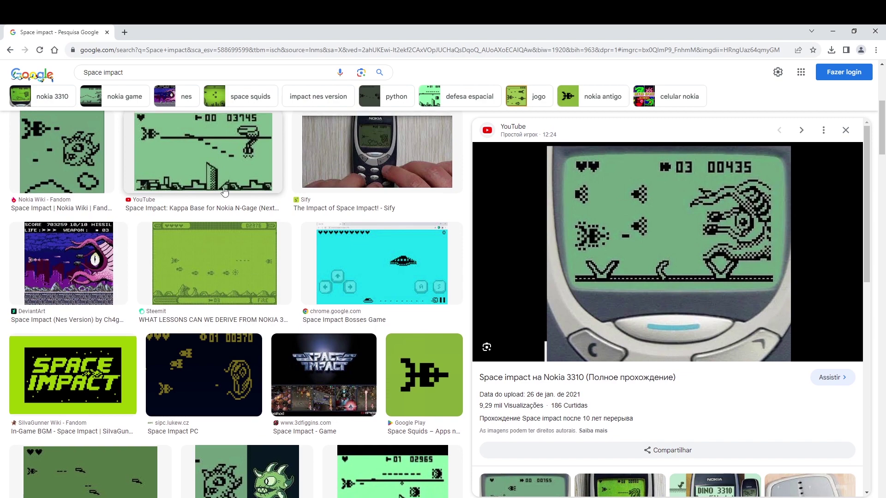
scroll(226, 221, "up", 3)
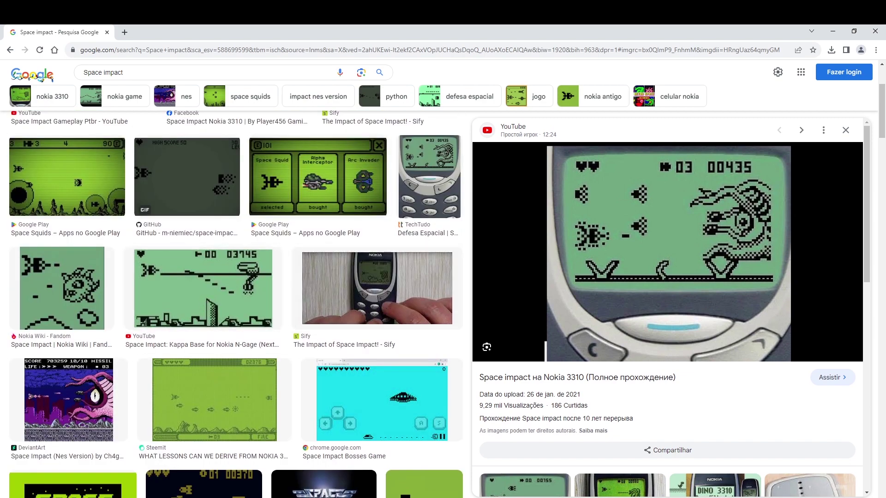
key("alt+Tab")
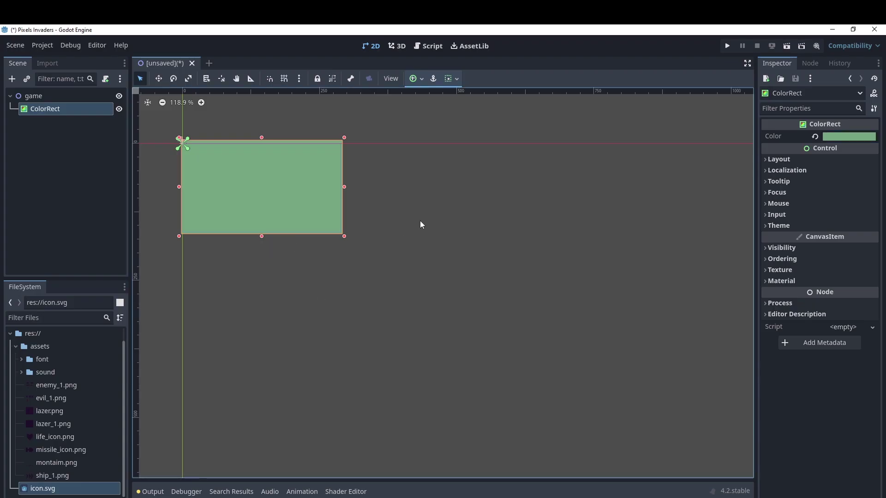
Step: Rename the ColorRect node to BackCollor
left_click(421, 225)
left_click(49, 109)
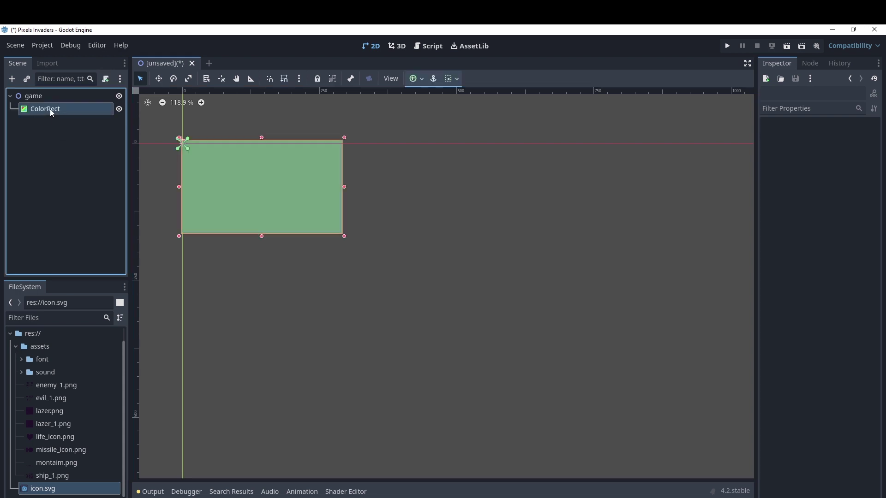
double_click(46, 111)
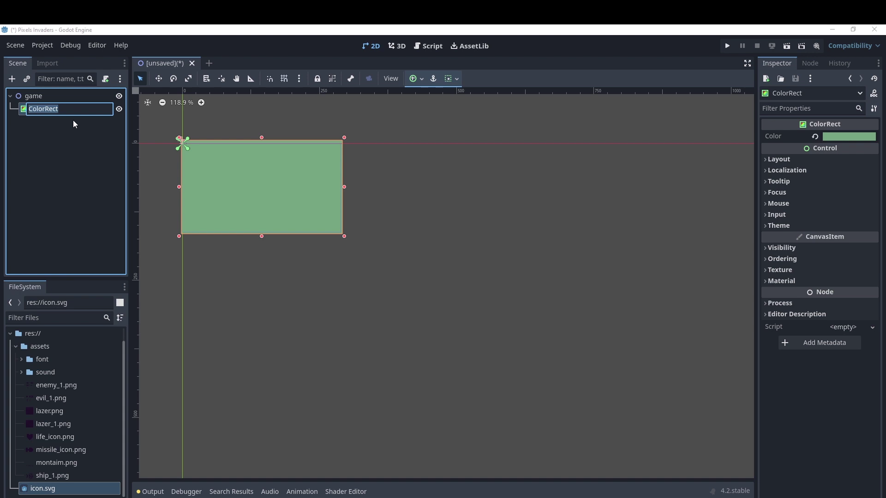
type("Ba")
type("ck")
key("Return")
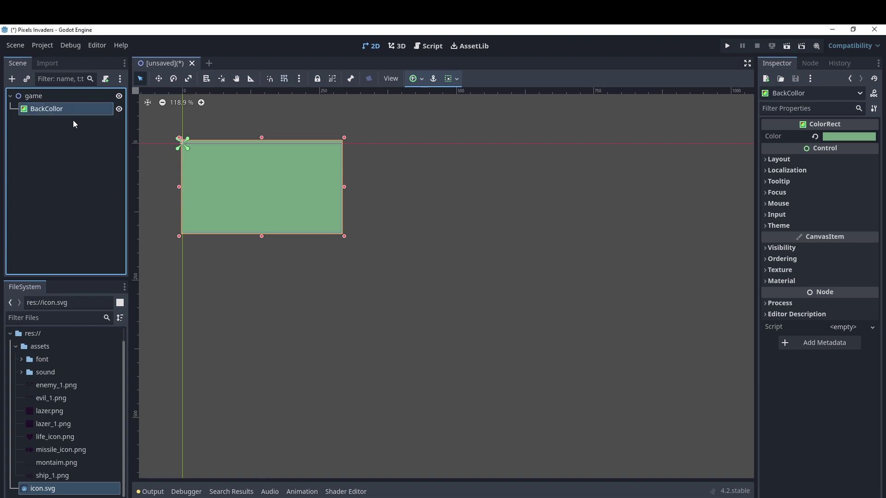
Step: Rename the root node from game to Game
left_click(30, 97)
left_click(29, 97)
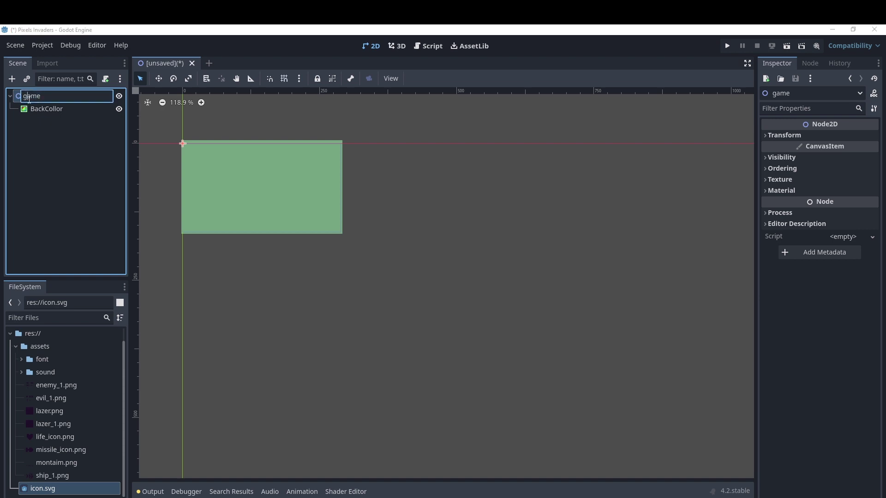
key("BackSpace")
type("G")
key("Return")
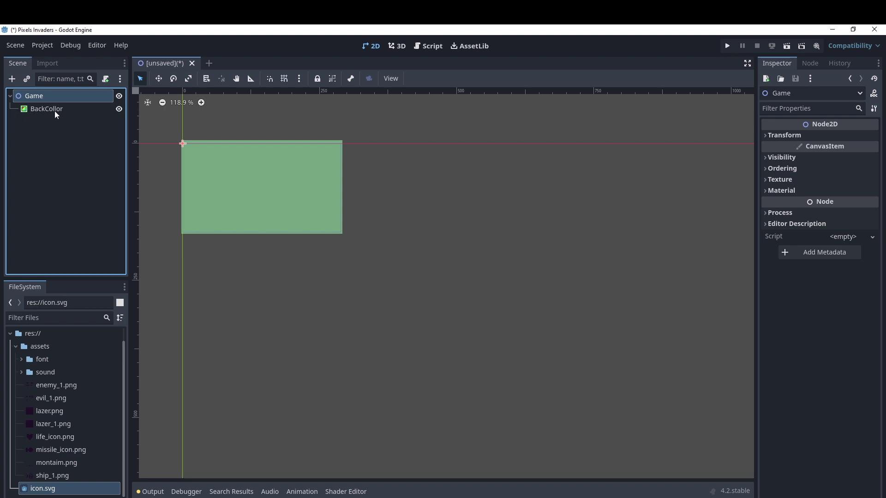
left_click(46, 109)
left_click(38, 95)
left_click(45, 95)
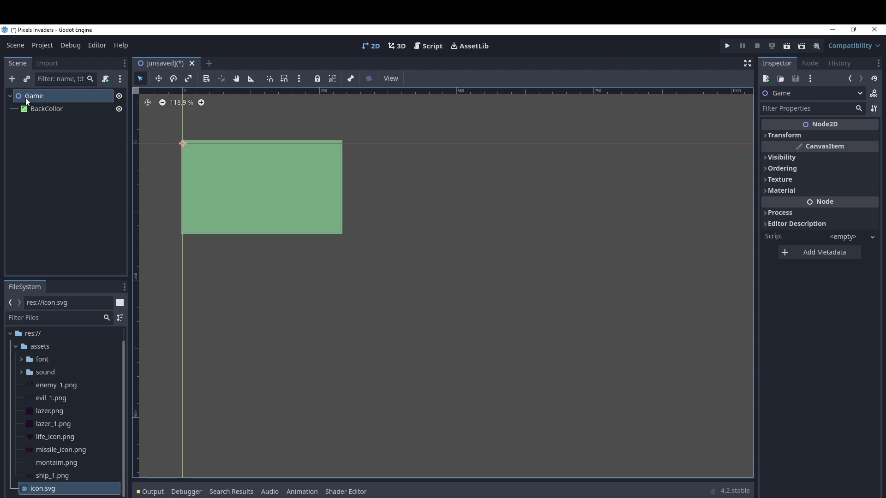
left_click(62, 112)
left_click(48, 100)
Step: Add a Node2D child under Game and name it Ship
right_click(48, 100)
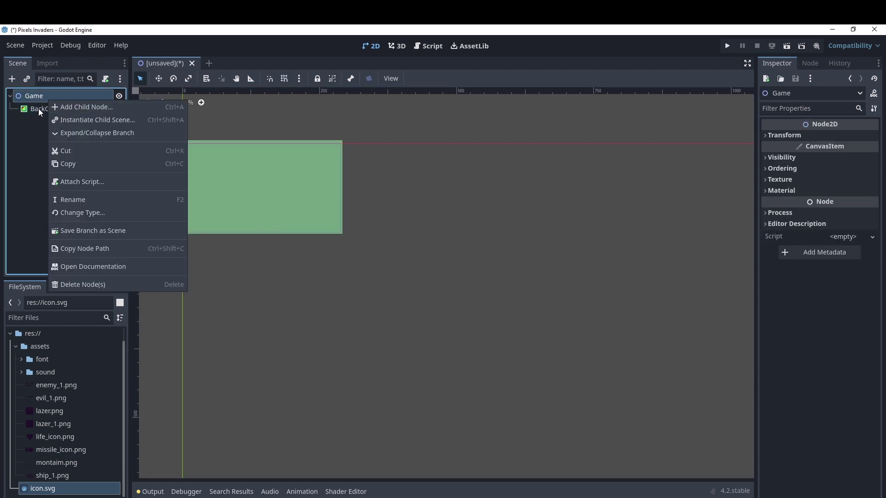
left_click(38, 108)
left_click(34, 95, "ctrl")
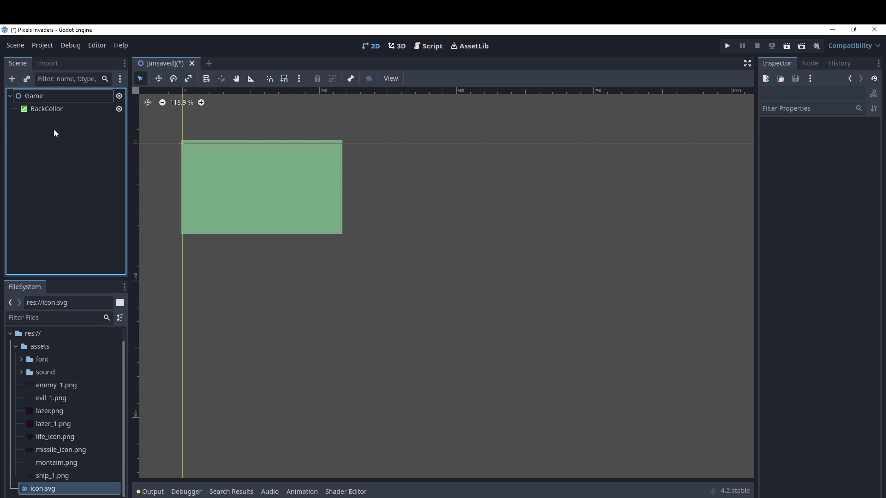
left_click(48, 96)
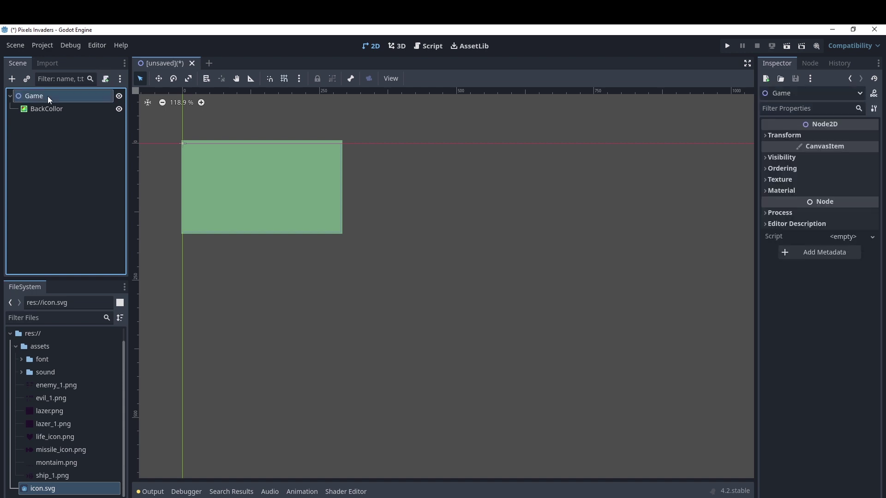
left_click(12, 79)
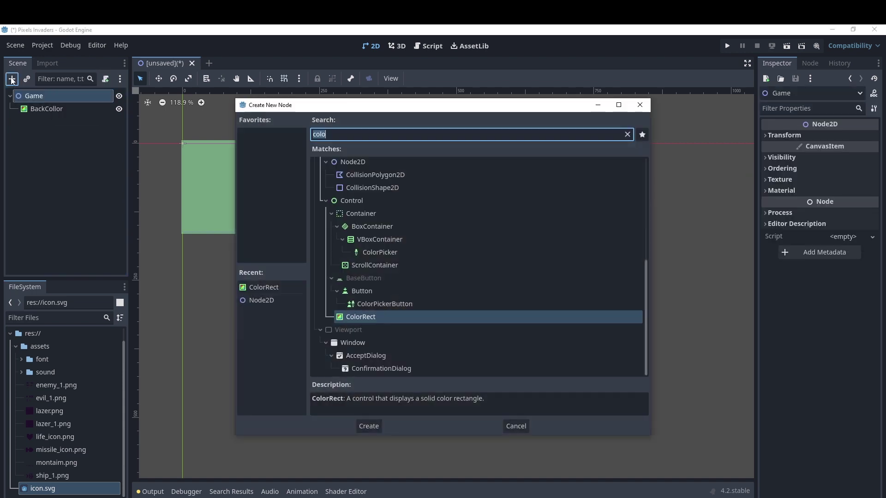
left_click(272, 300)
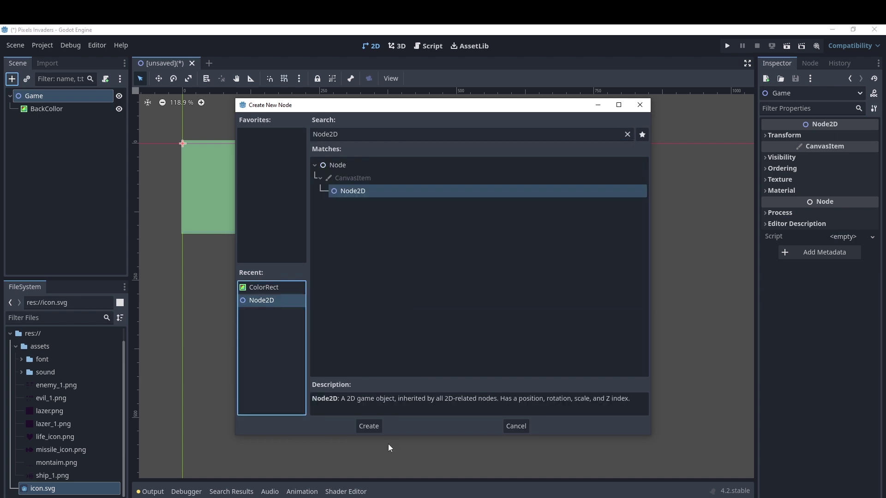
left_click(372, 426)
double_click(48, 122)
type("Ship")
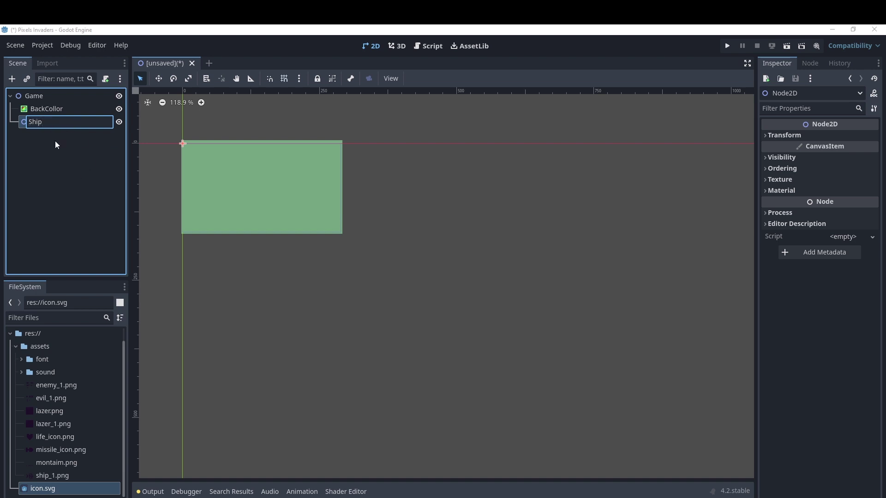
key("Return")
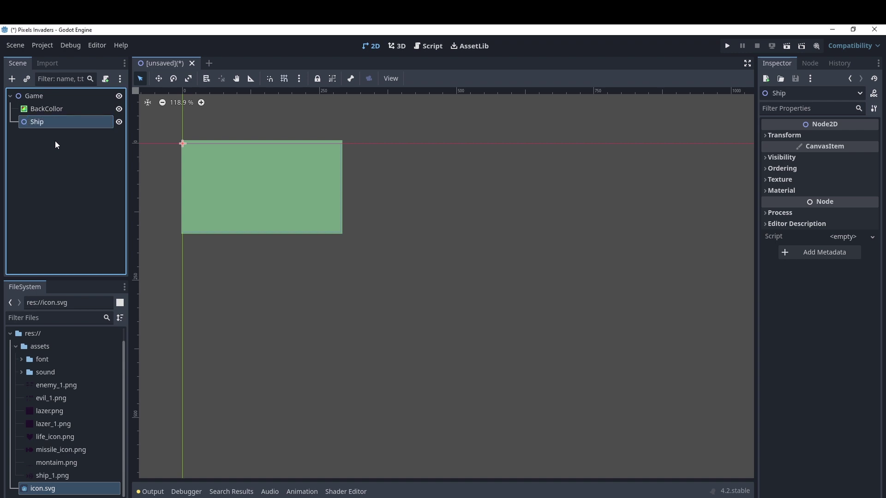
Step: Add a Sprite2D child node under Ship
right_click(41, 122)
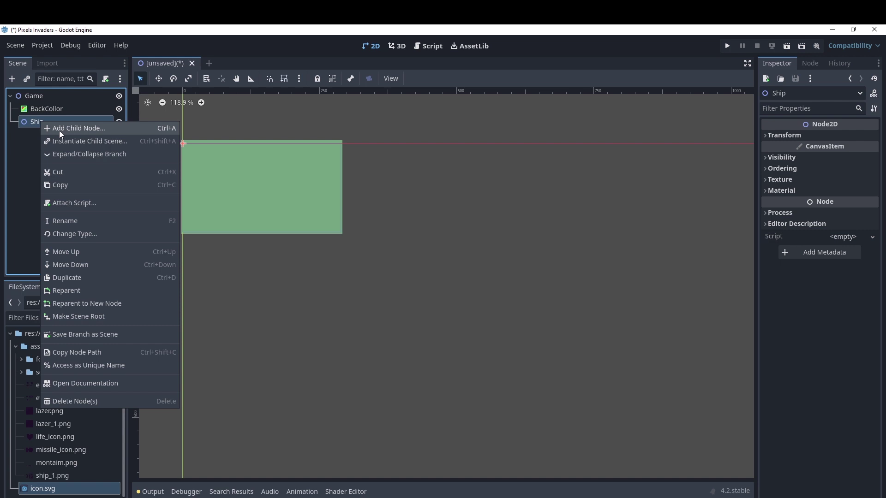
left_click(23, 153)
left_click(29, 126)
left_click(51, 137)
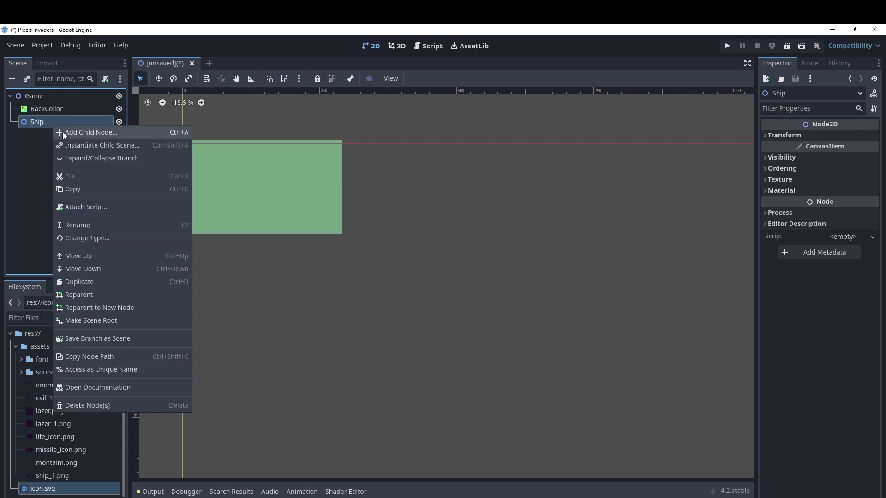
left_click(63, 132)
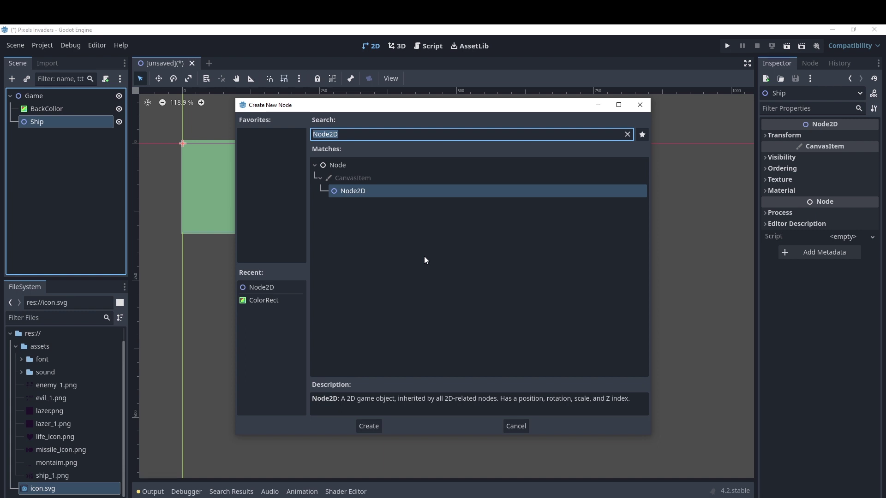
type("spri")
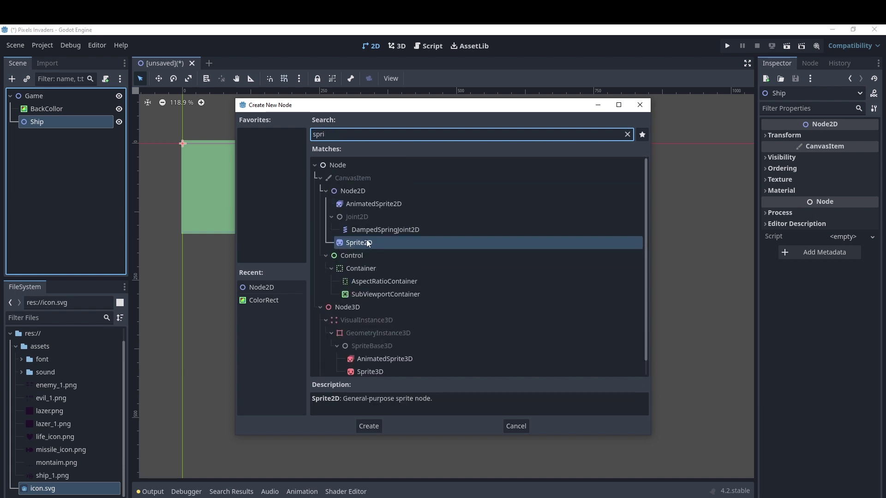
left_click(357, 248)
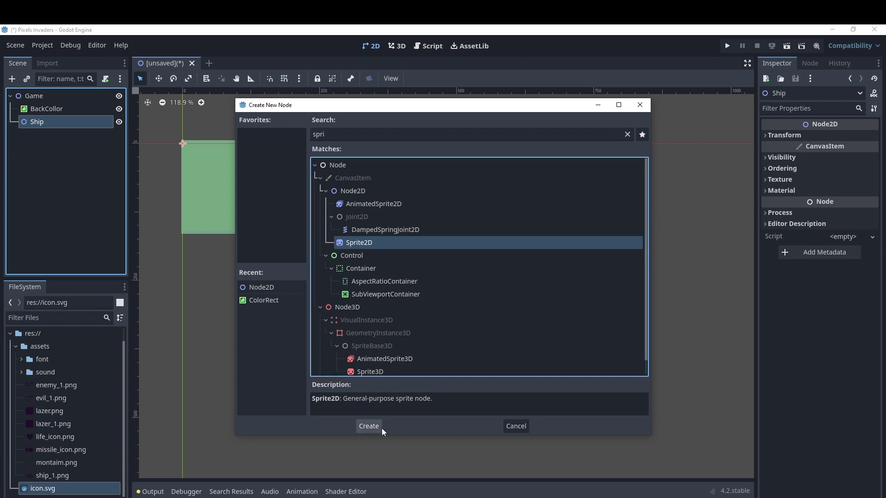
left_click(381, 428)
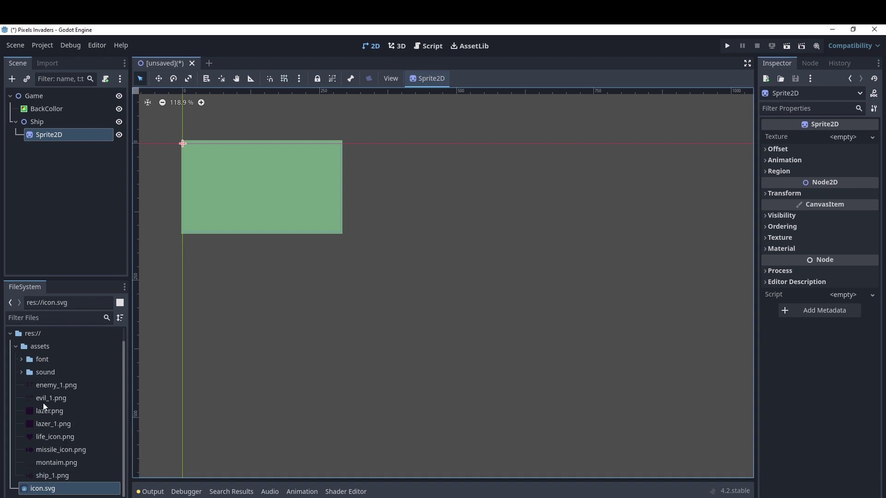
Step: Assign ship_1.png as the Sprite2D's texture and expand its Animation settings
left_click(50, 476)
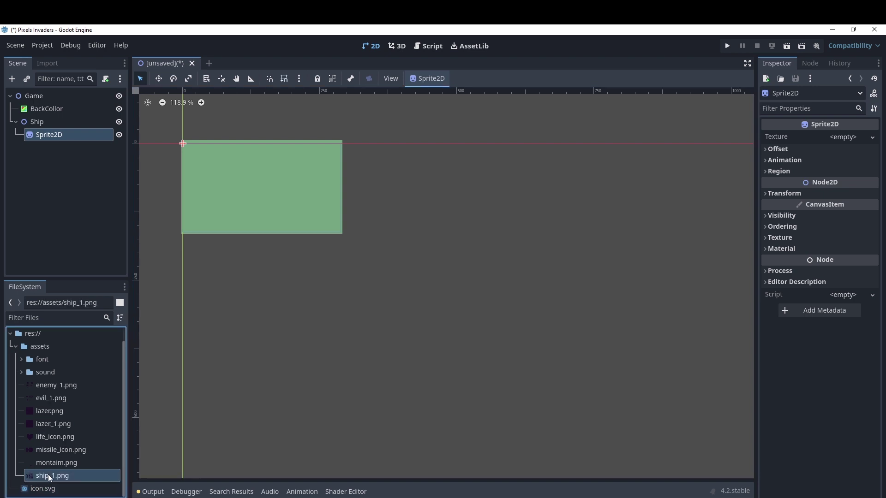
left_click_drag(51, 476, 858, 141)
scroll(202, 159, "up", 4)
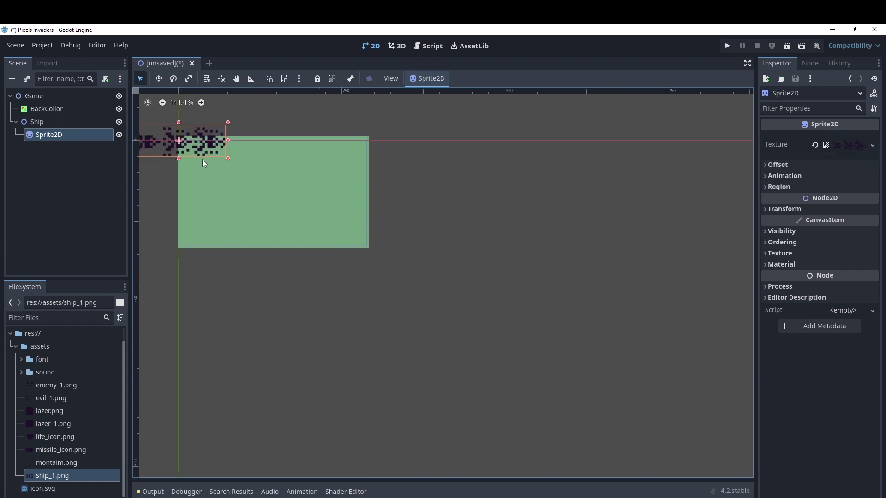
mouse_move(524, 476)
left_mouse_down()
mouse_move(498, 477)
mouse_move(315, 135)
left_mouse_up()
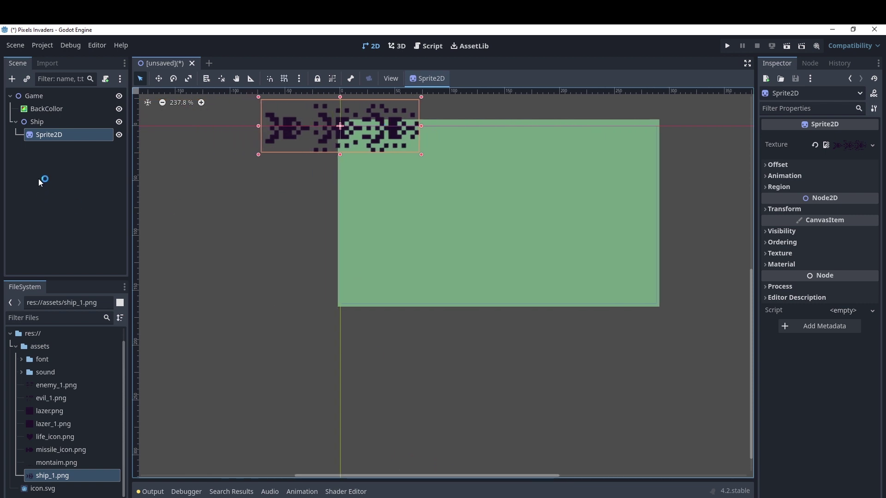
left_click(764, 176)
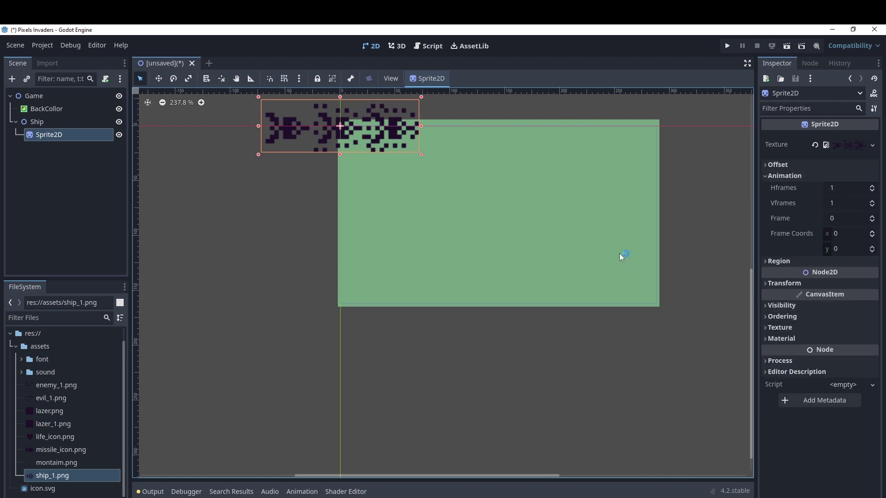
Step: Split the ship sprite sheet into 3 horizontal frames (Hframes 3)
left_click(873, 186)
left_click(872, 186)
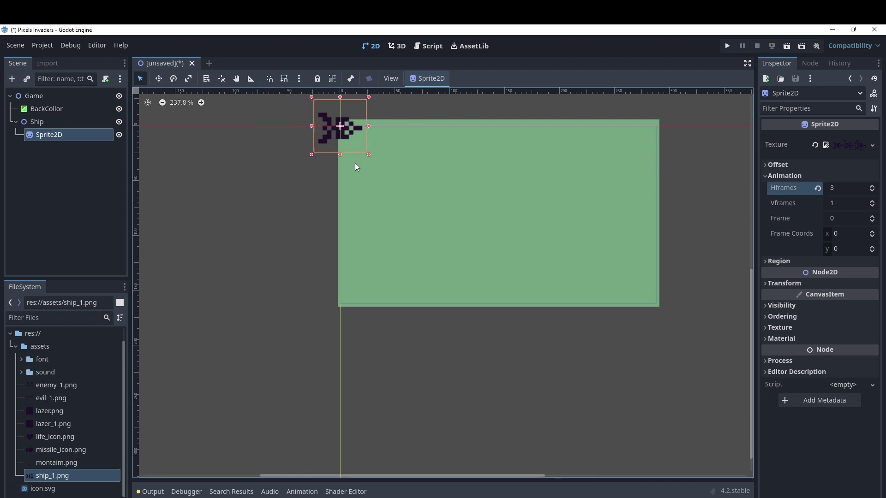
scroll(361, 126, "up", 3)
scroll(351, 138, "up", 3)
scroll(337, 159, "up", 3)
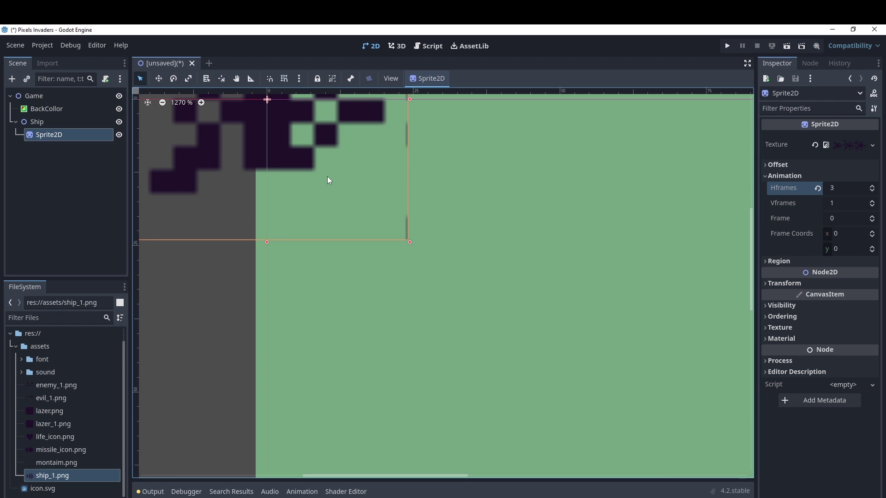
scroll(328, 179, "up", 2)
scroll(316, 169, "up", 1)
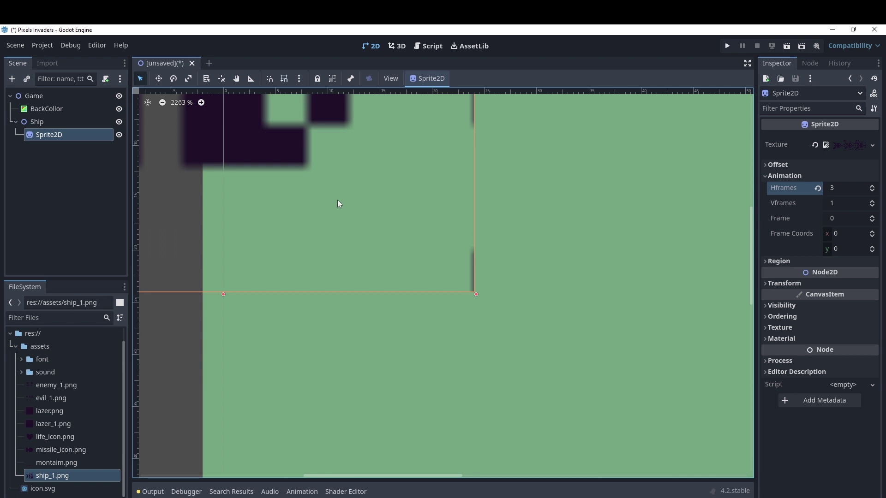
scroll(337, 200, "down", 2)
scroll(337, 200, "down", 2)
scroll(336, 200, "down", 2)
scroll(336, 200, "down", 1)
scroll(337, 201, "down", 2)
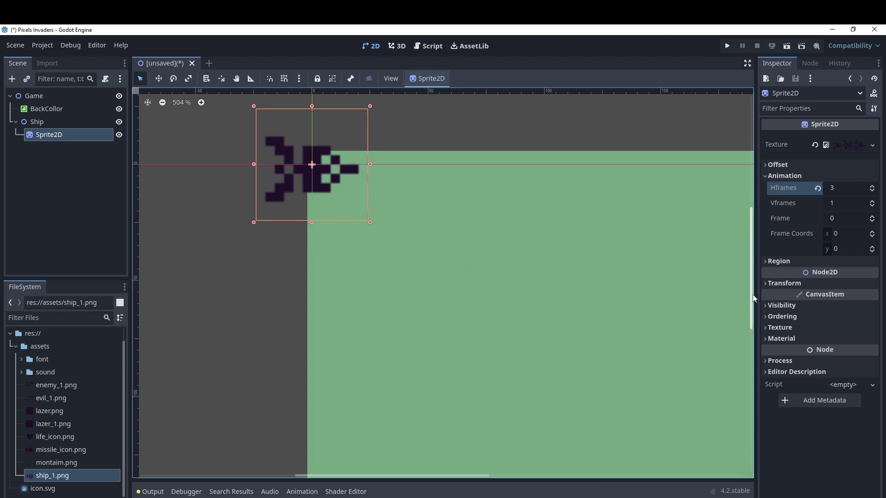
Step: Set the sprite's CanvasItem texture filter to Nearest, then select the Ship node
left_click(763, 340)
left_click(762, 339)
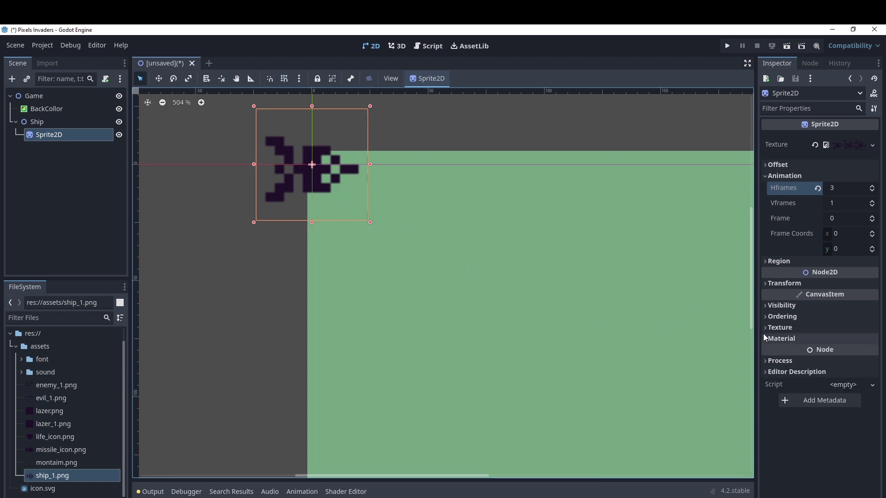
left_click(764, 329)
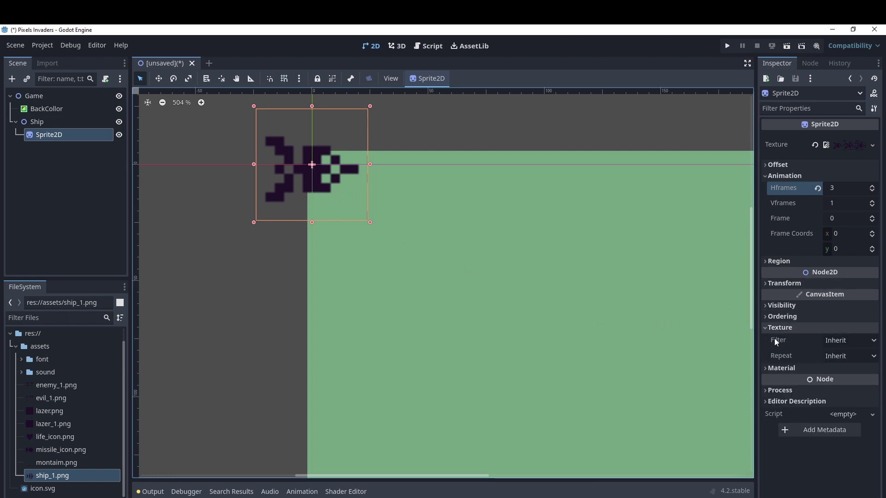
left_click(837, 345)
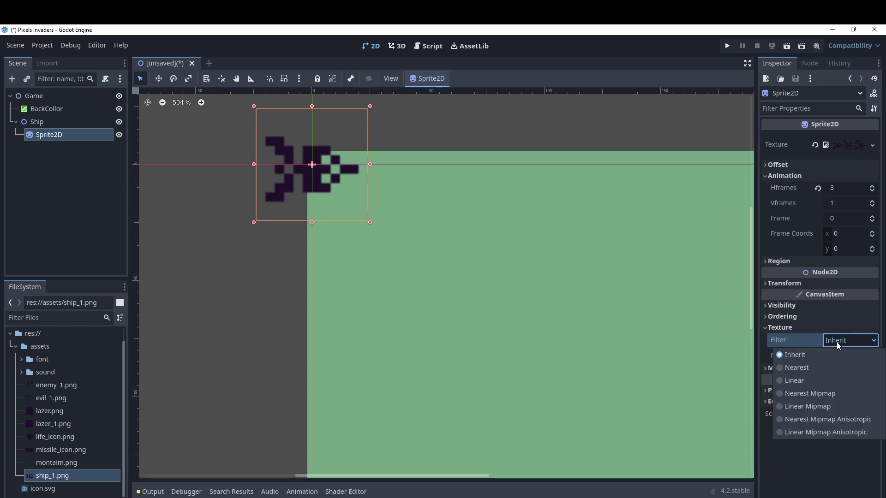
left_click(803, 369)
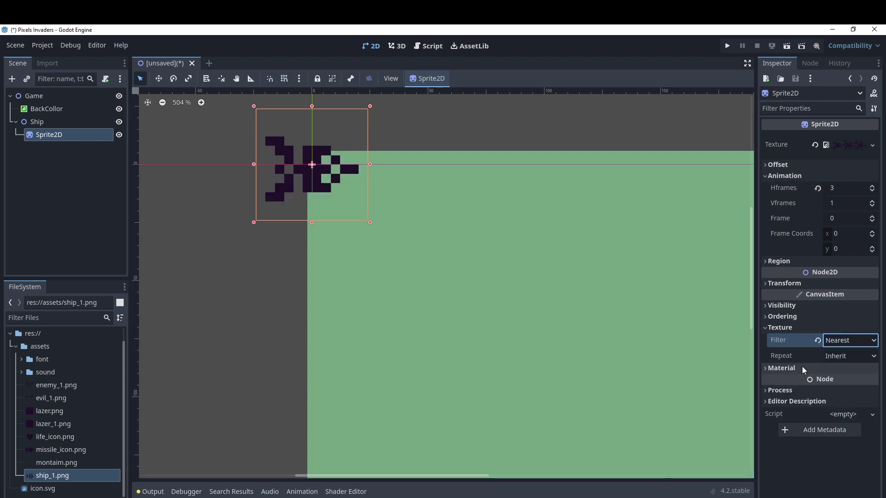
scroll(346, 186, "up", 3)
scroll(352, 196, "up", 2)
scroll(353, 197, "up", 2)
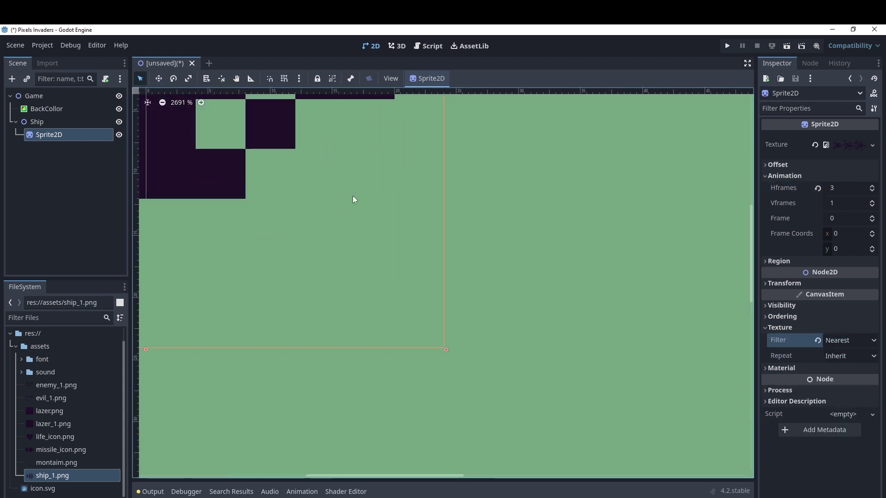
scroll(306, 181, "down", 1)
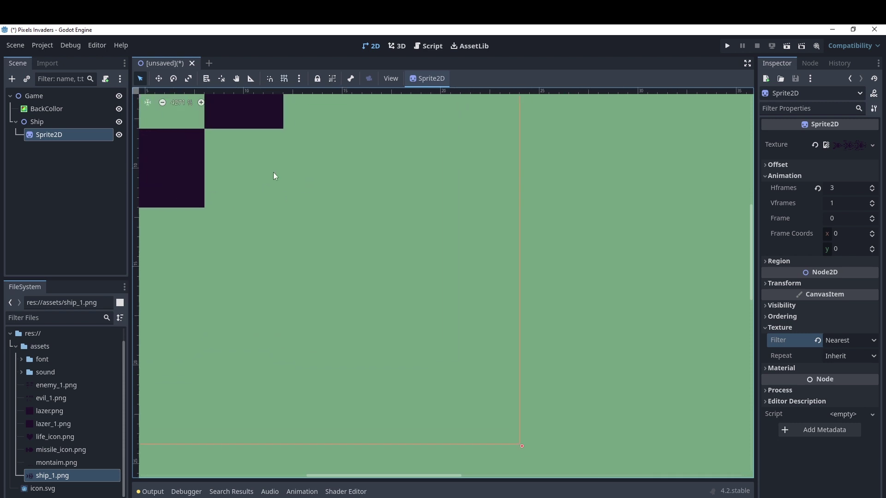
scroll(277, 189, "down", 1)
scroll(282, 208, "down", 2)
scroll(284, 209, "down", 2)
scroll(286, 208, "down", 2)
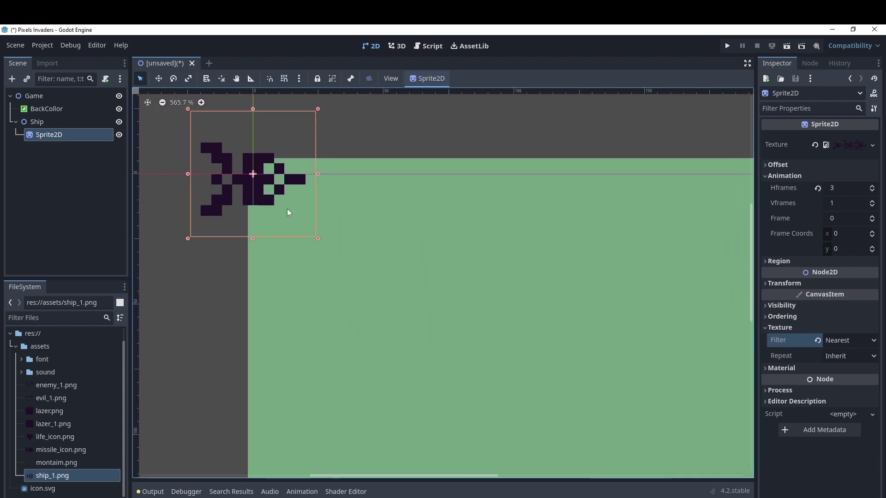
scroll(288, 211, "down", 1)
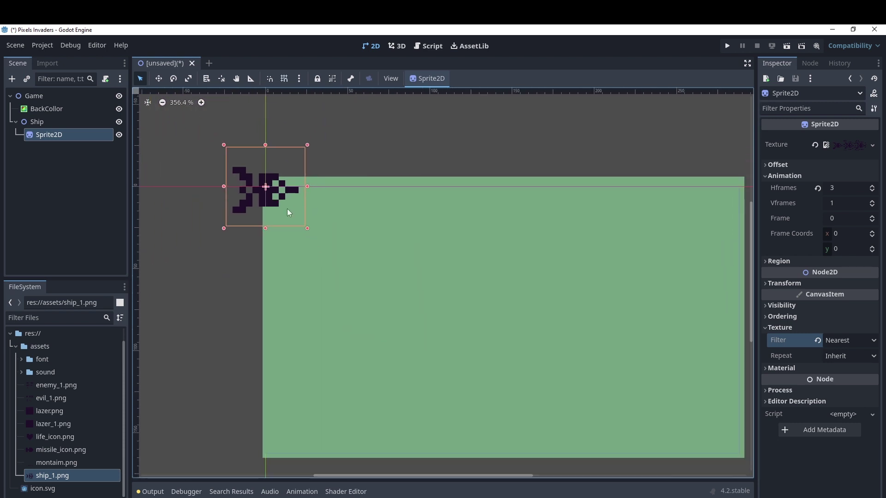
left_click(39, 119)
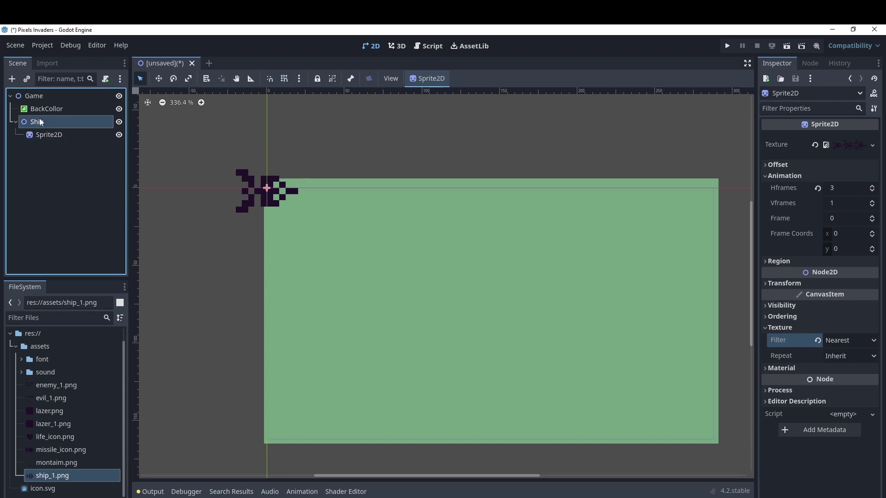
scroll(334, 226, "down", 2)
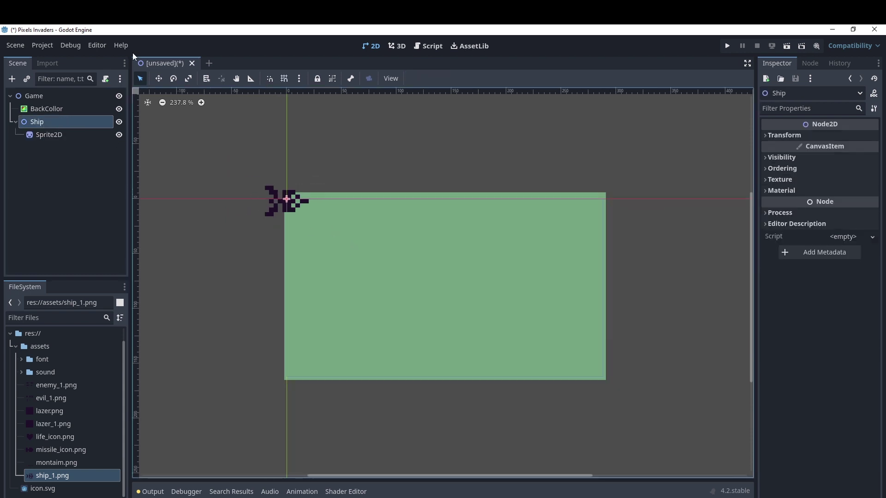
Step: Drag the ship to the left edge, midway down the green background, then select Game
left_click(158, 78)
mouse_move(302, 201)
left_mouse_down()
mouse_move(343, 200)
mouse_move(330, 300)
left_mouse_up()
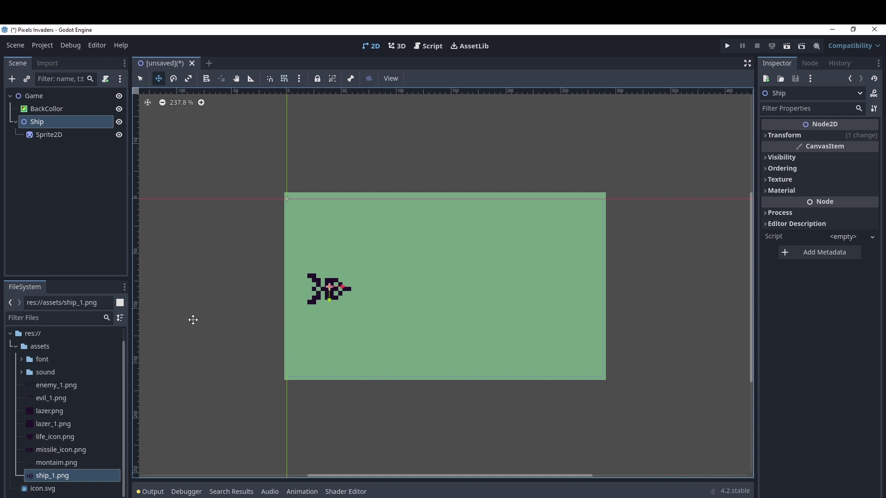
left_click(16, 122)
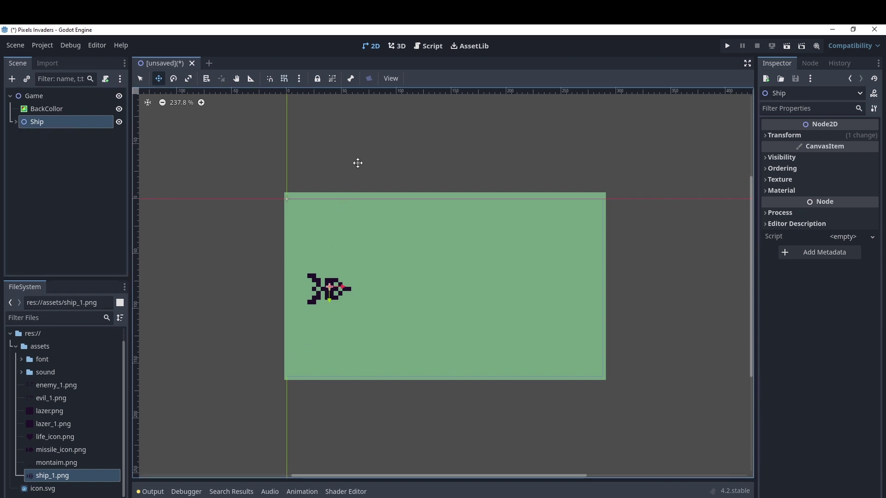
left_click(140, 78)
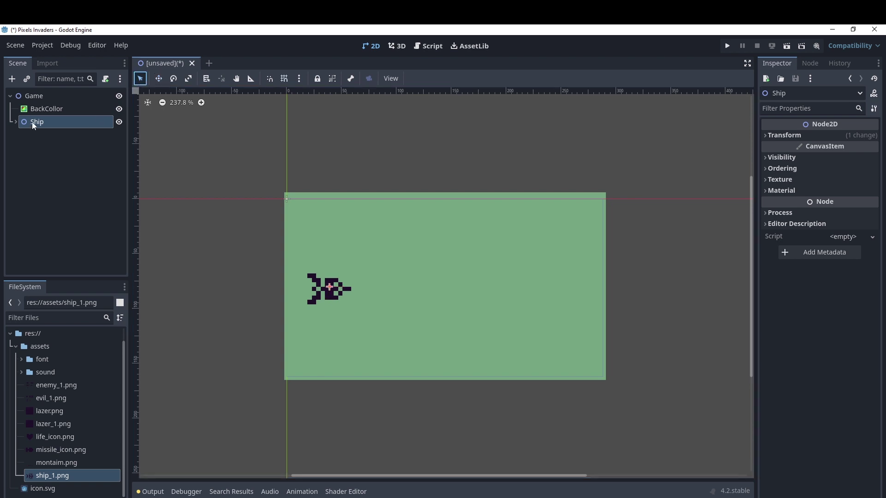
left_click(38, 96)
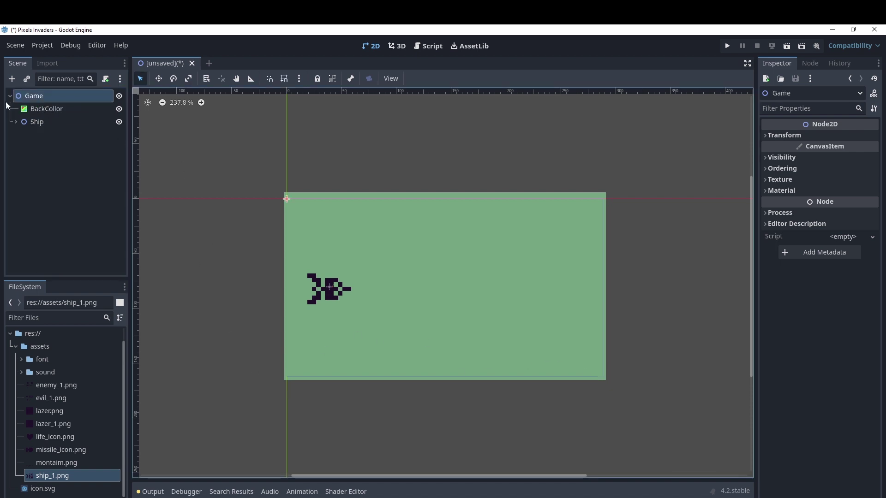
Step: Add a TextureRect child under Game and rename it Montaim
left_click(12, 79)
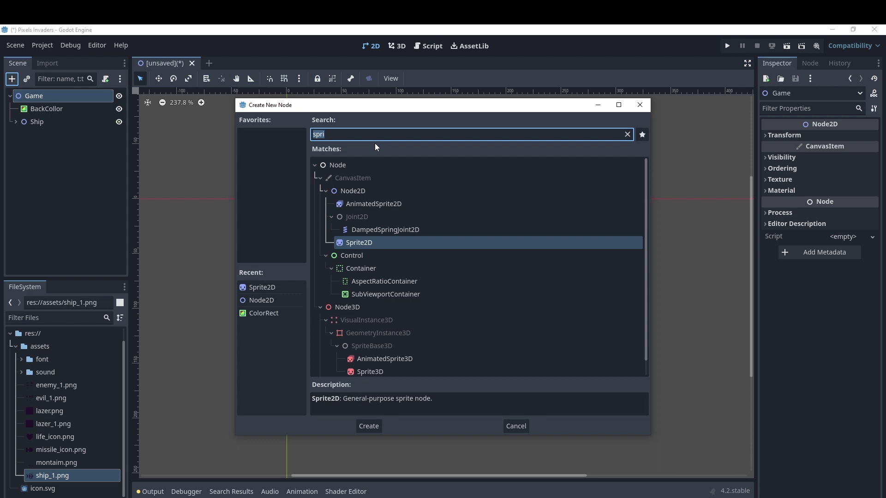
type("te")
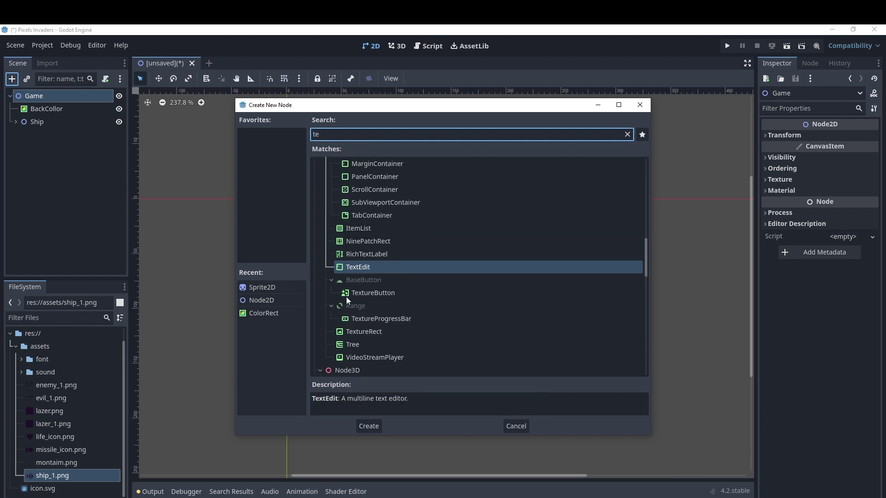
type("xt")
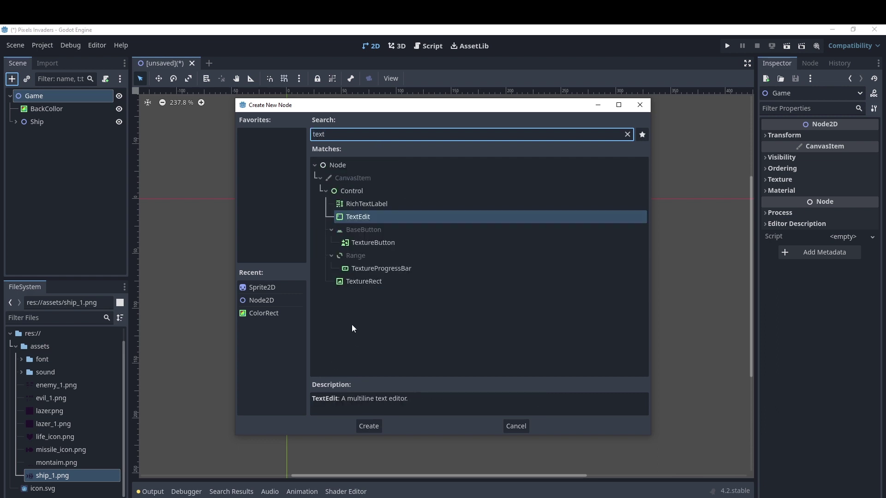
left_click(359, 283)
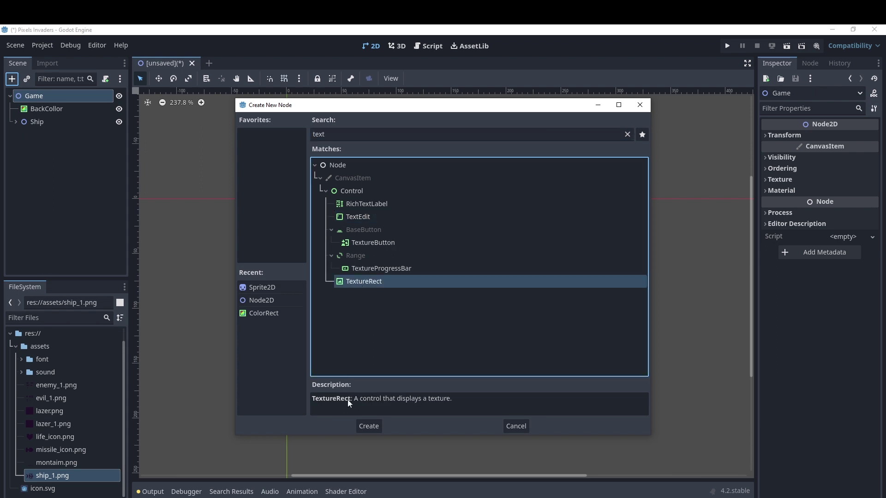
left_click(368, 426)
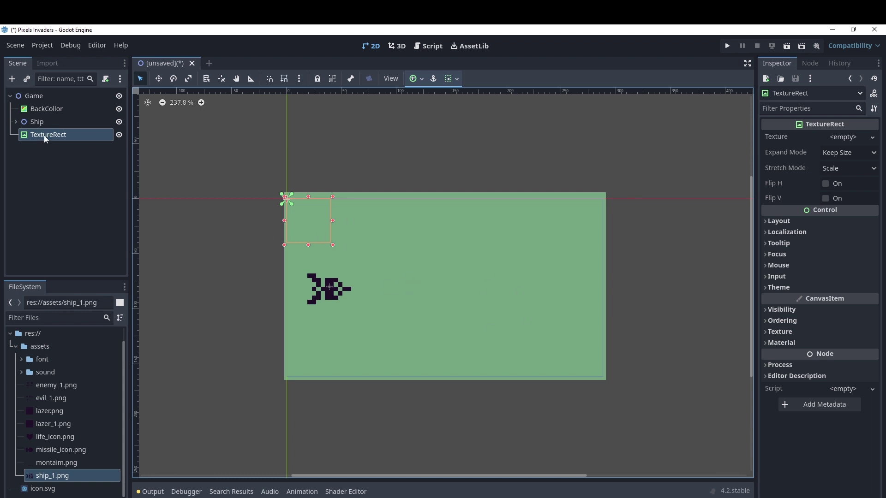
left_click(59, 135)
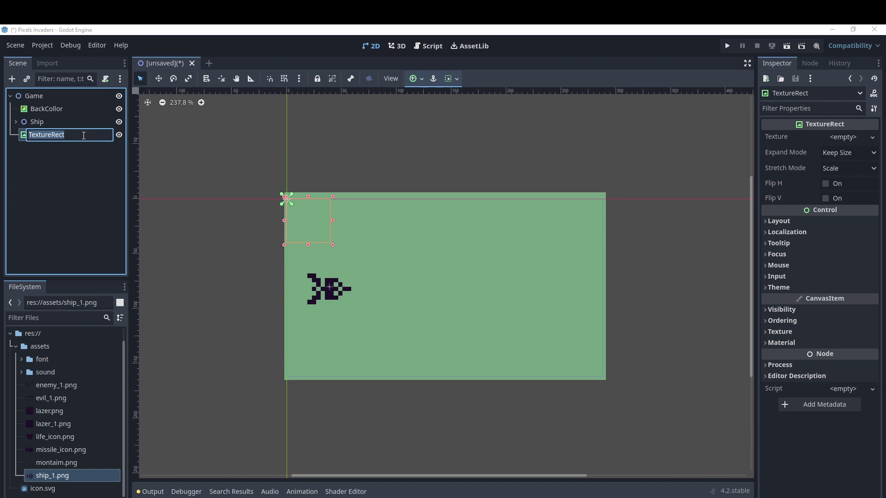
type("Mont")
type("ains")
type("m")
key("Return")
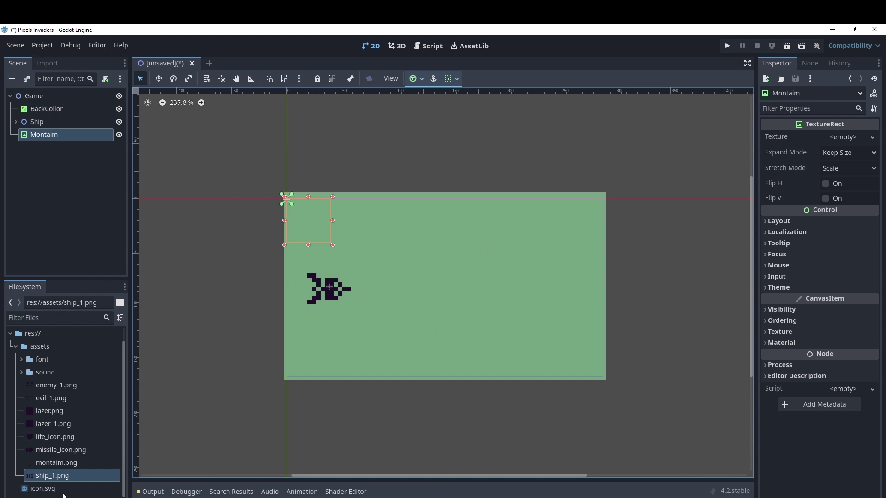
Step: Load montaim.png from res://assets as the Montaim node's texture
left_click(58, 465)
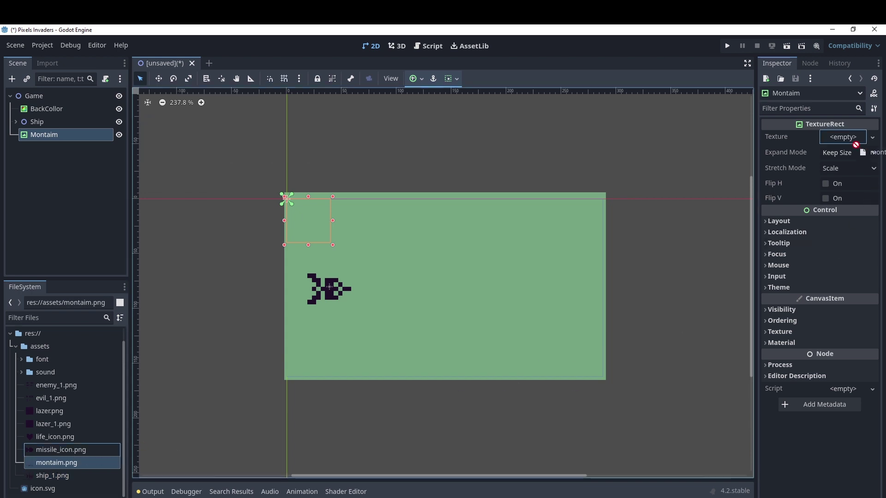
left_click_drag(47, 462, 848, 140)
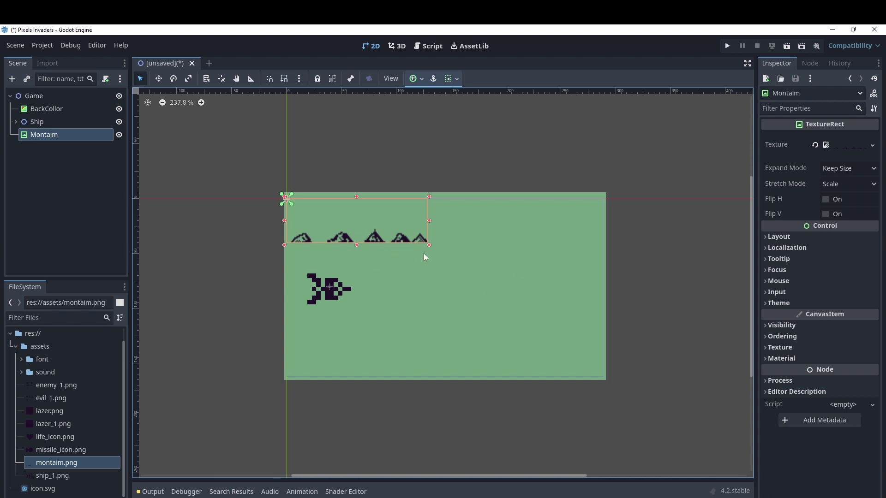
left_click(814, 145)
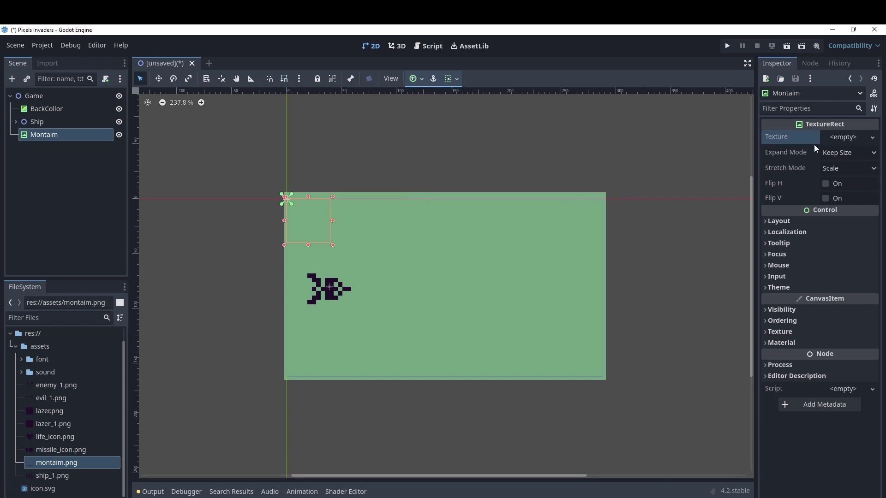
left_click(874, 138)
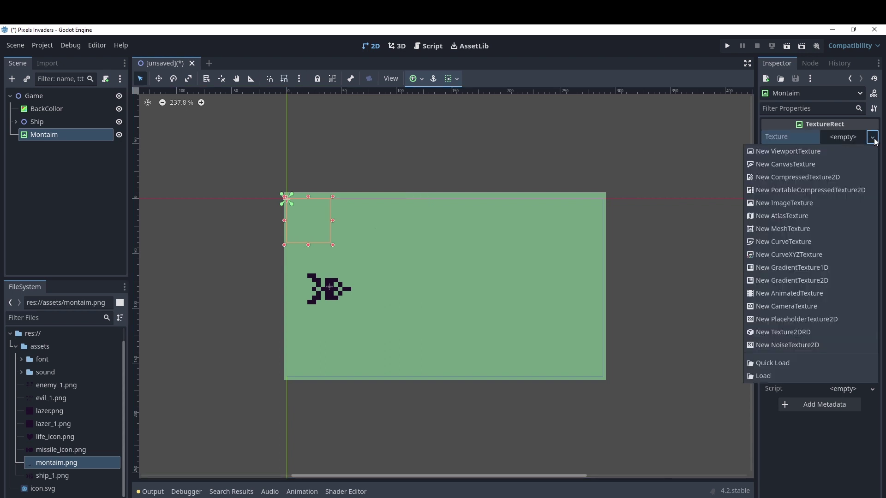
left_click(848, 137)
left_click(842, 138)
left_click(799, 138)
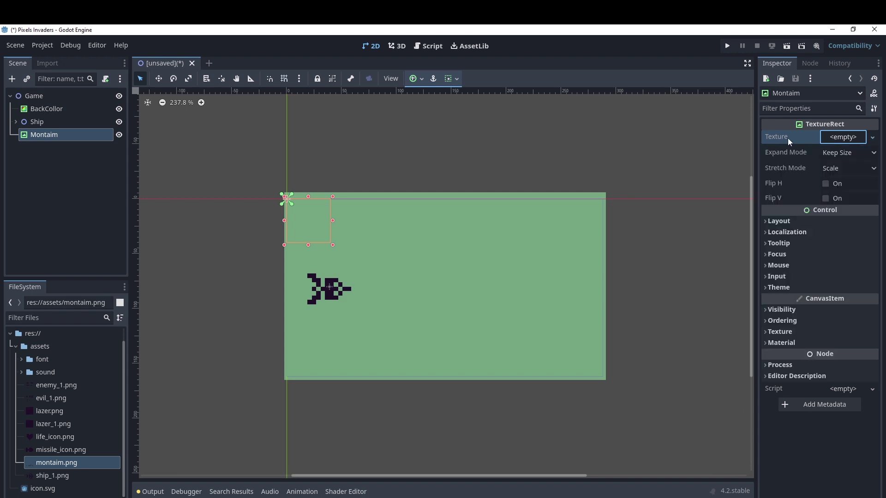
left_click(872, 137)
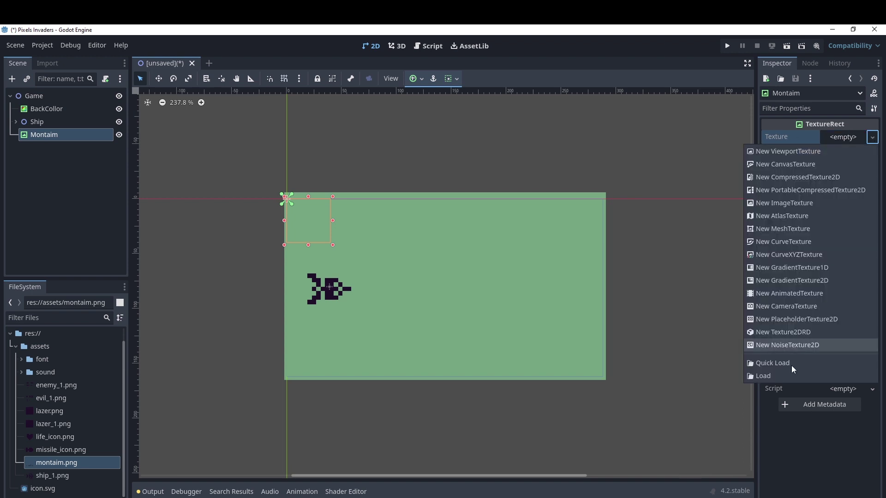
left_click(785, 376)
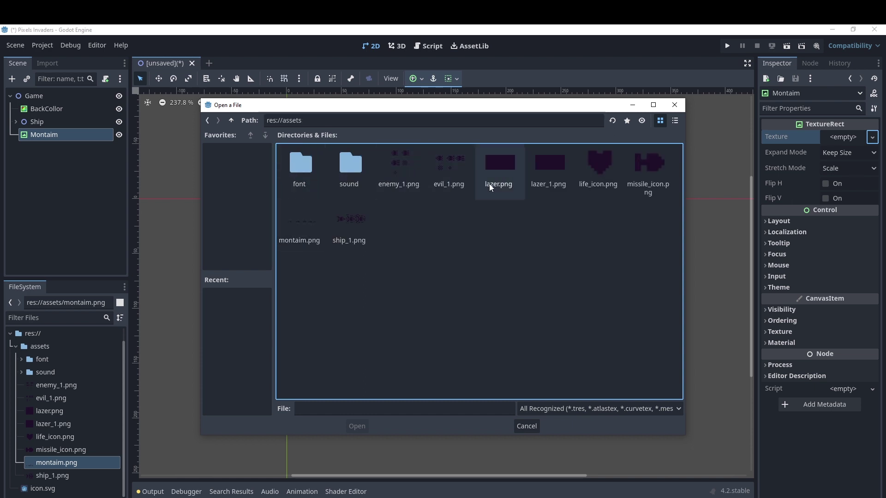
left_click(284, 226)
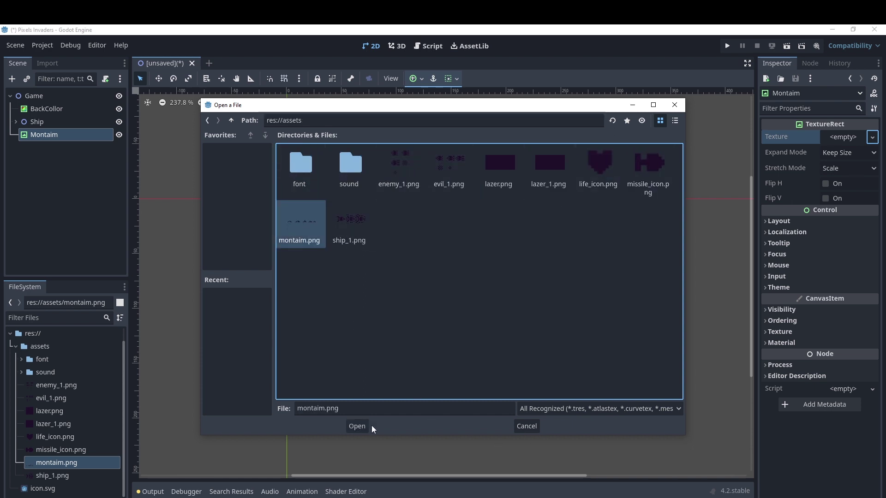
left_click(367, 426)
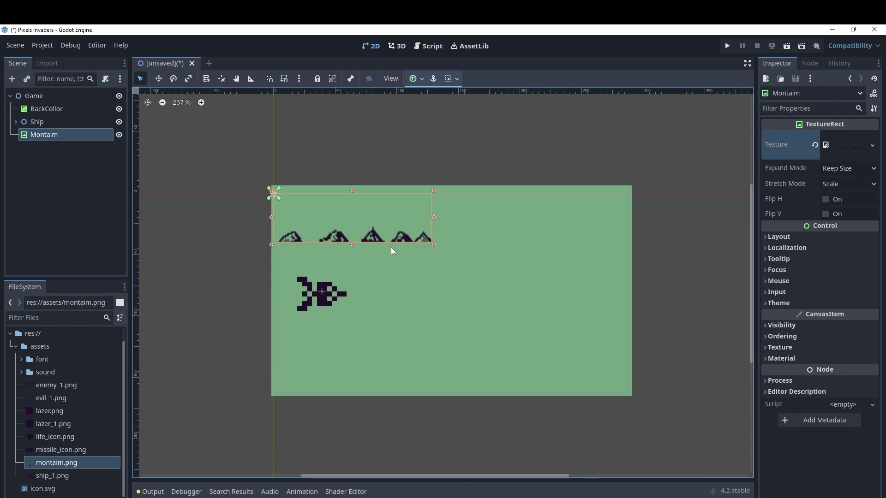
scroll(391, 248, "up", 5)
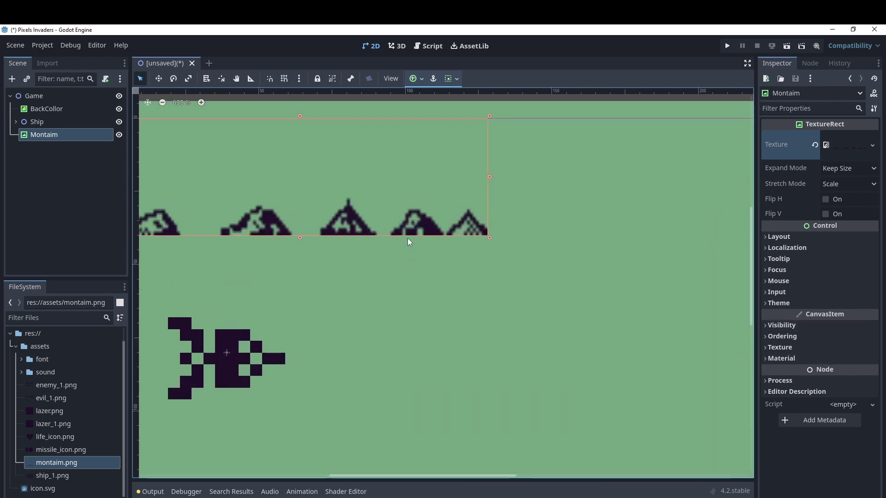
left_click(766, 347)
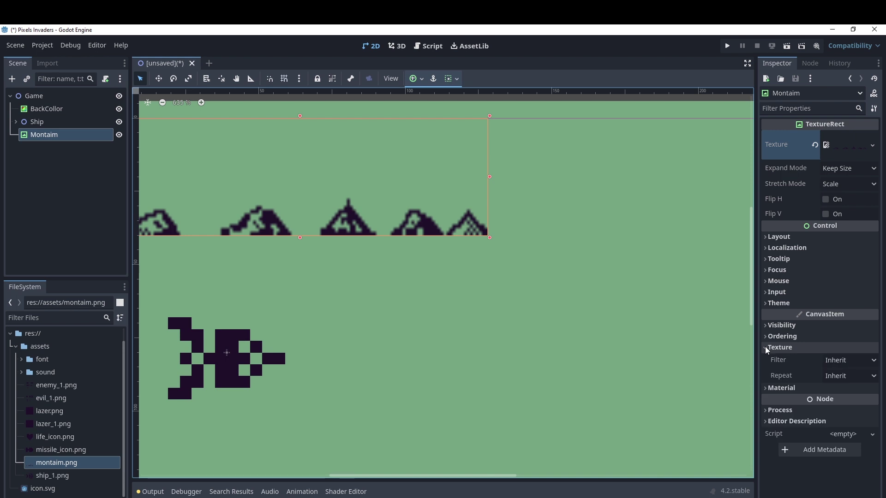
left_click(776, 349)
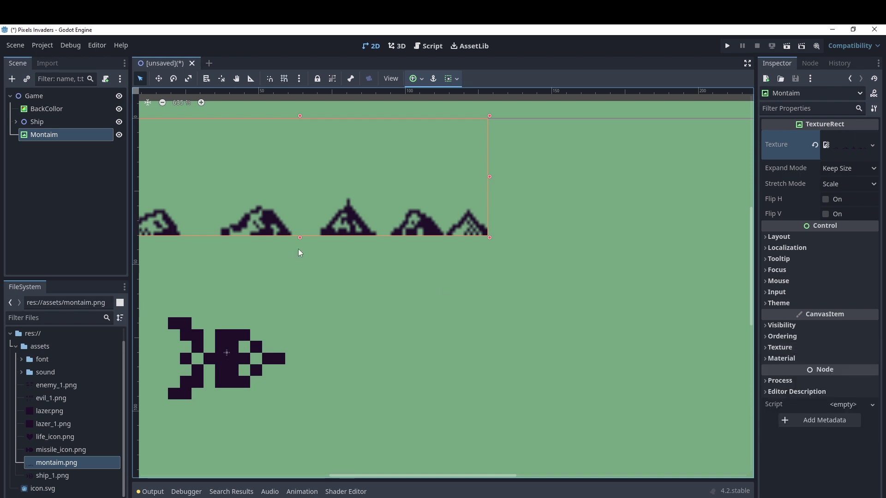
scroll(353, 214, "down", 3)
scroll(295, 203, "down", 3)
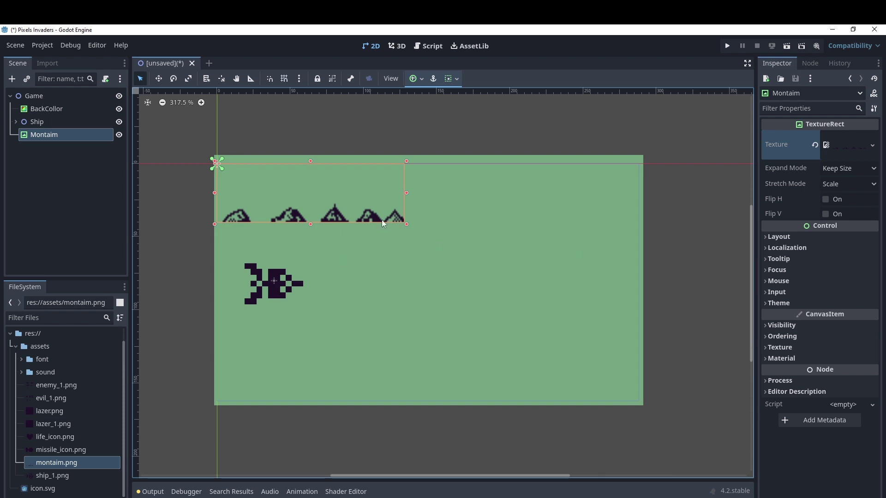
Step: In Project Settings, set Rendering > Textures > Default Texture Filter to Nearest
left_click(41, 45)
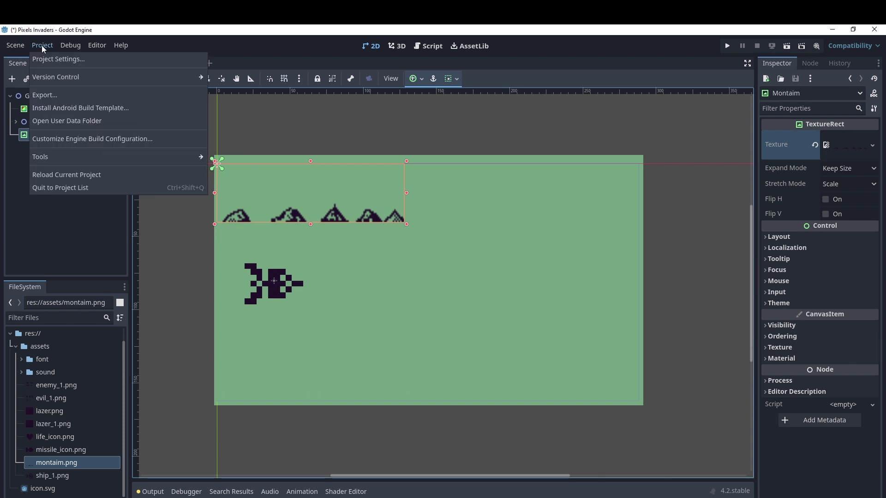
left_click(51, 57)
left_click(270, 173)
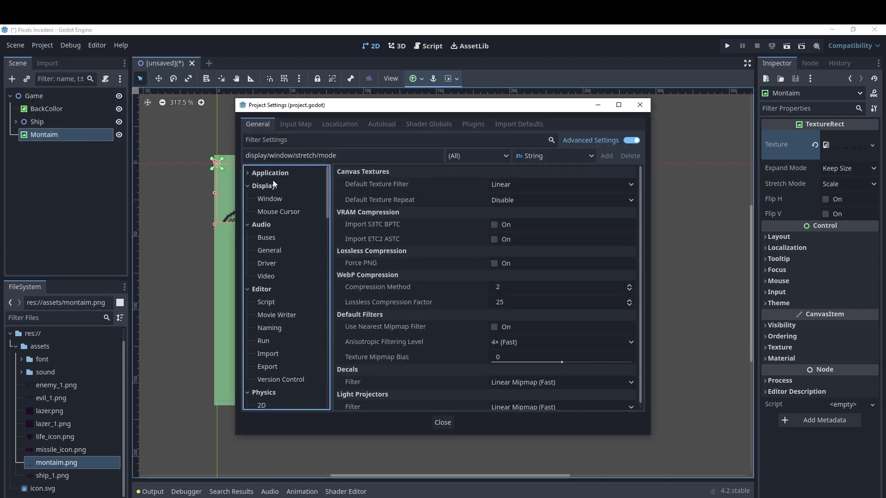
left_click(266, 199)
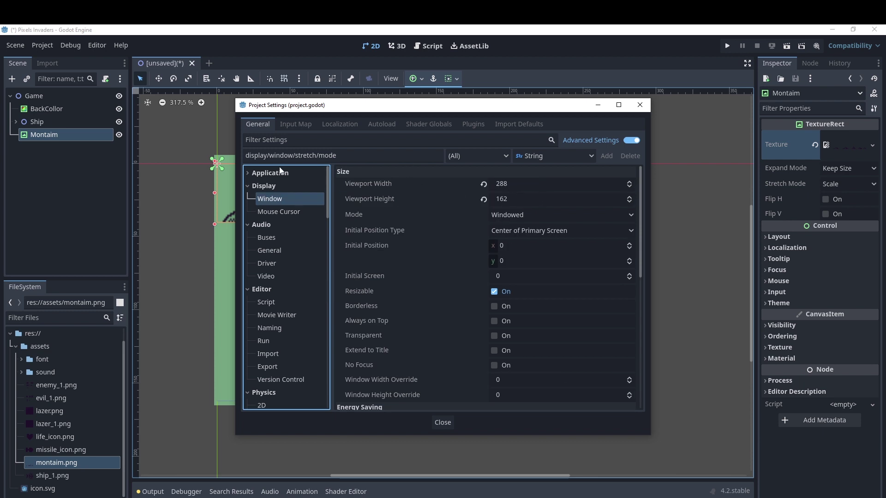
scroll(291, 277, "down", 1)
scroll(291, 276, "down", 4)
scroll(290, 282, "down", 2)
scroll(289, 288, "up", 1)
scroll(289, 342, "down", 2)
scroll(289, 342, "down", 1)
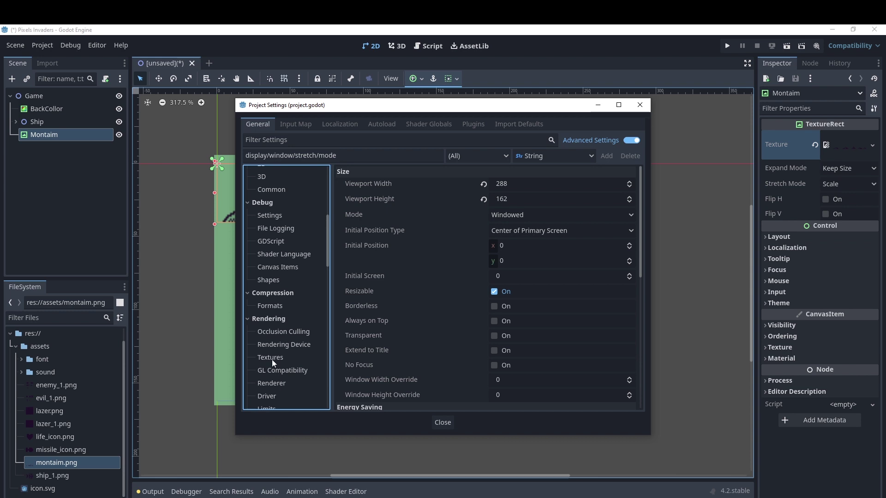
left_click(273, 358)
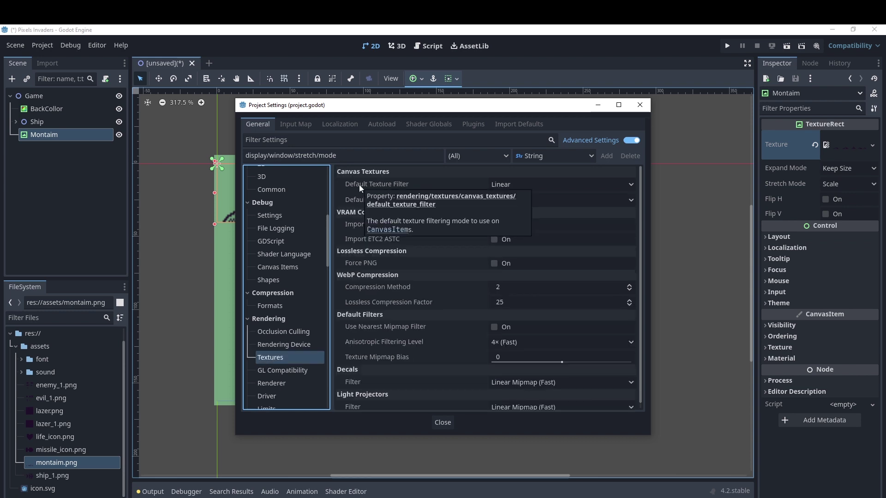
left_click(510, 187)
left_click(510, 198)
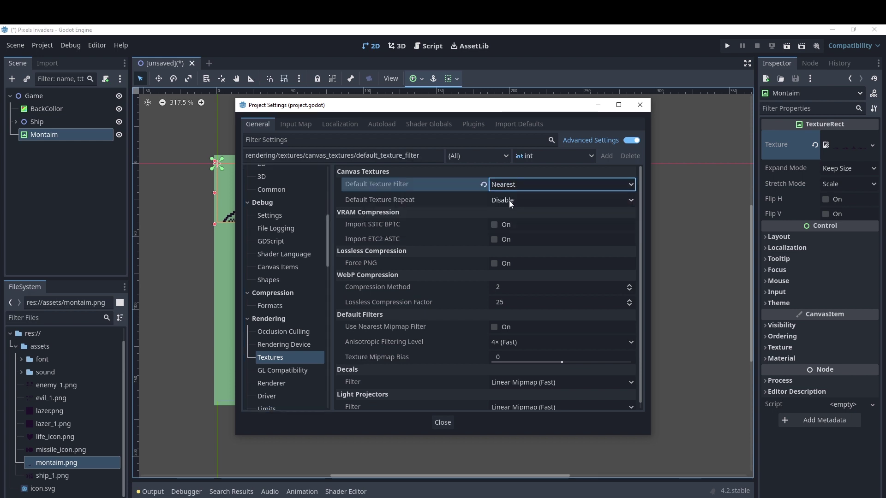
left_click(439, 423)
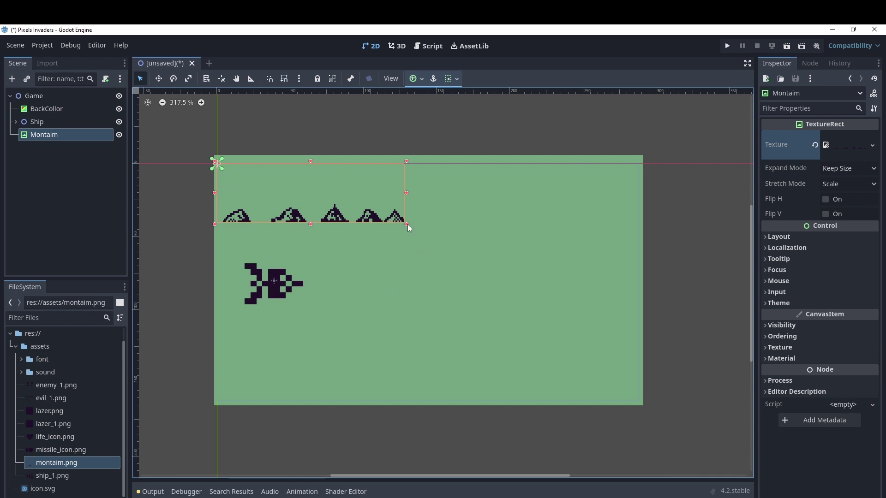
Step: Stretch the Montaim mountain strip across the full width and nudge it to the bottom
left_click_drag(406, 224, 540, 281)
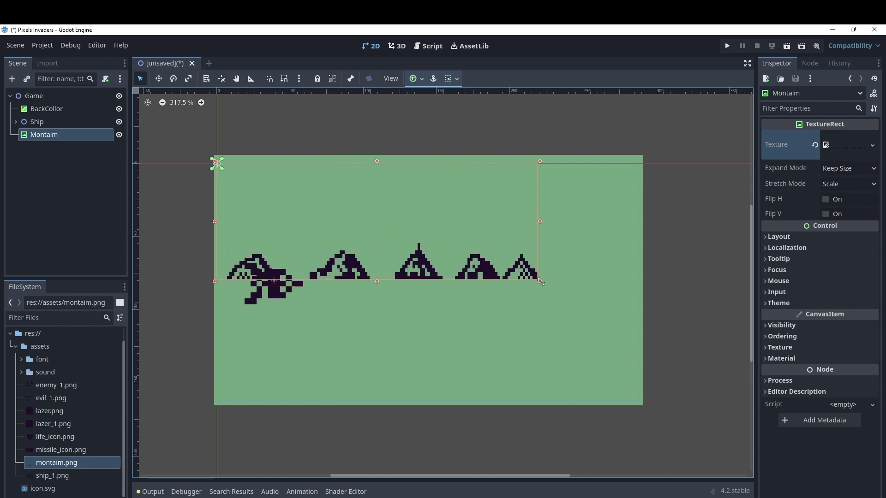
left_click_drag(540, 281, 641, 298)
left_click_drag(554, 295, 552, 293)
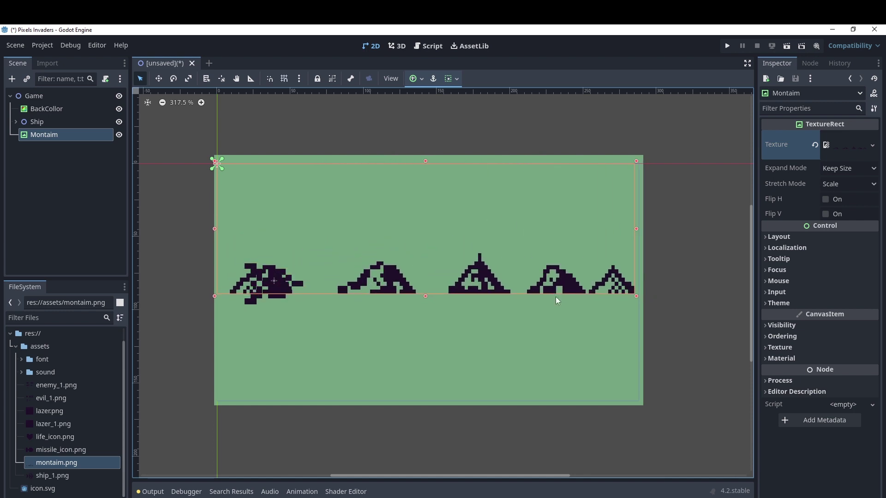
key("Down")
key("Down")
key("Down")
key("Down")
key("Down")
key("Down")
key("Down")
key("Down")
key("Down")
key("Down")
key("Down")
key("Down")
key("Down")
key("Down")
key("Down")
key("Down")
key("Down")
key("Down")
key("Down")
key("Down")
key("Down")
key("Down")
key("Down")
key("Down")
key("Down")
key("Down")
key("Down")
key("Down")
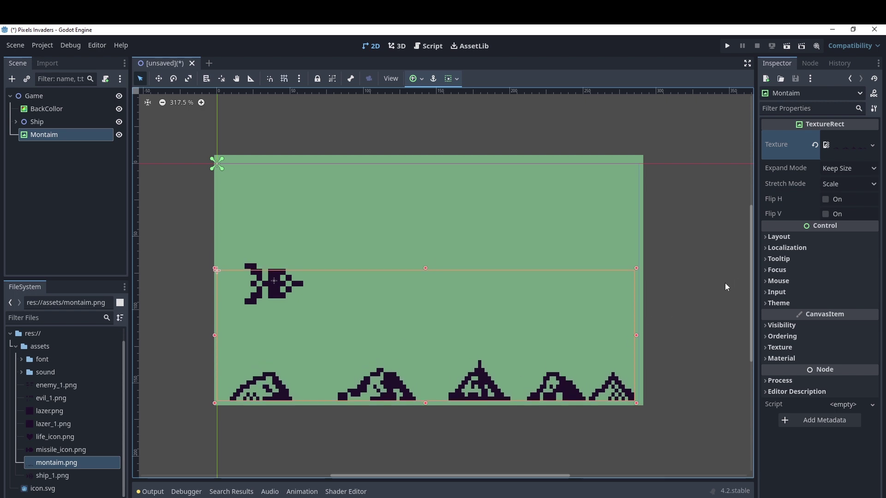
left_click(733, 306)
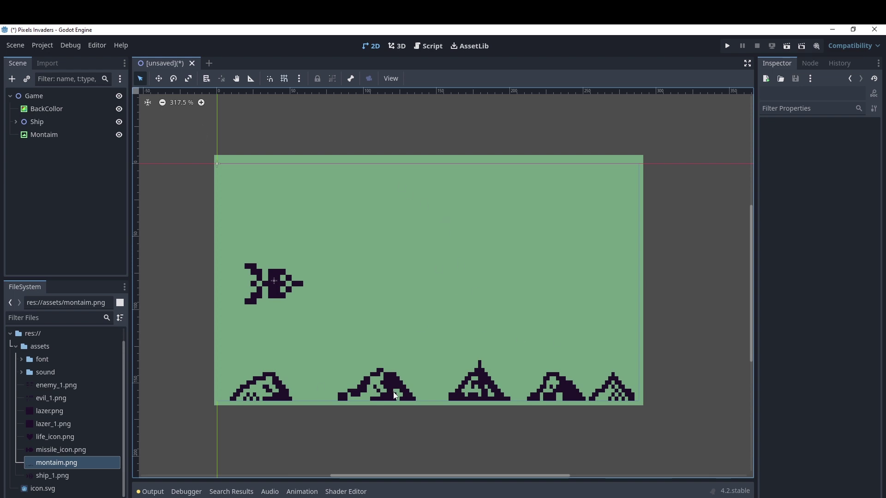
Step: Run the scene, saving it as game.tscn in a new res://scenes folder
left_click(794, 47)
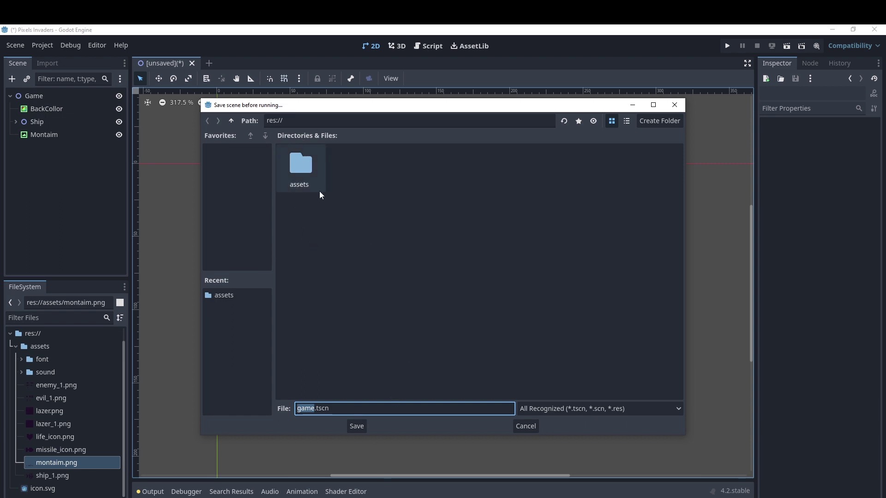
left_click(647, 121)
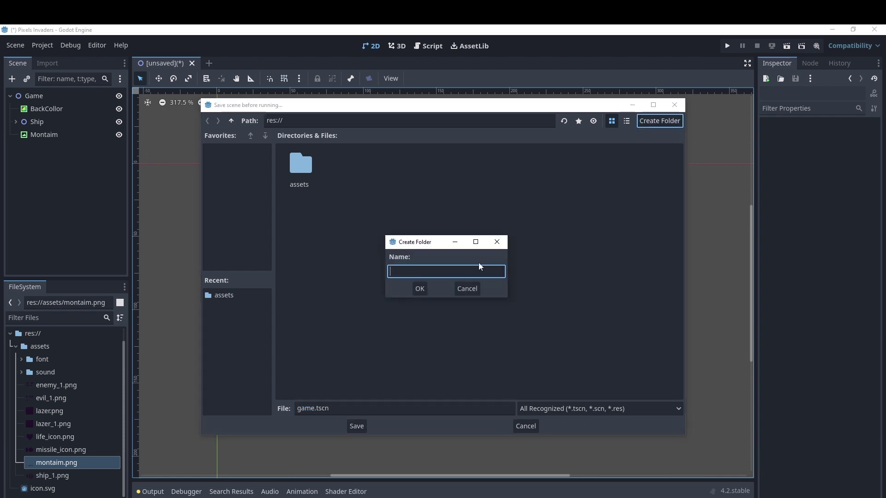
type("scenes")
left_click(416, 286)
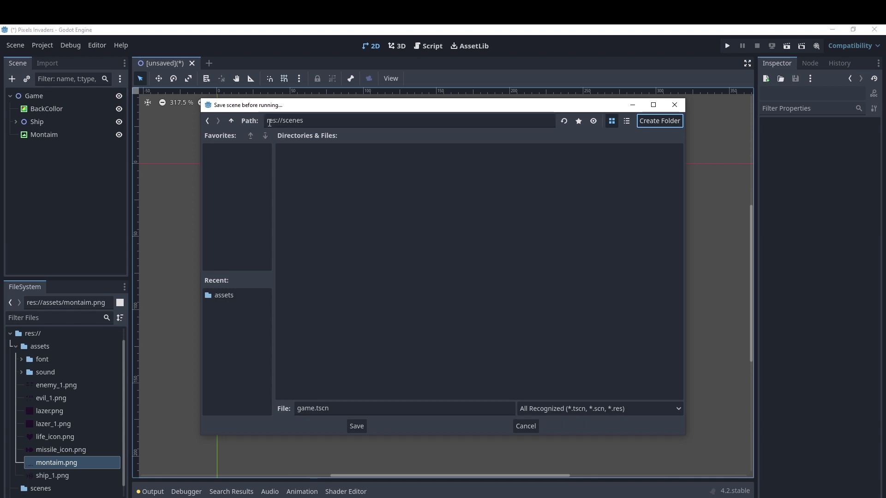
left_click(322, 122)
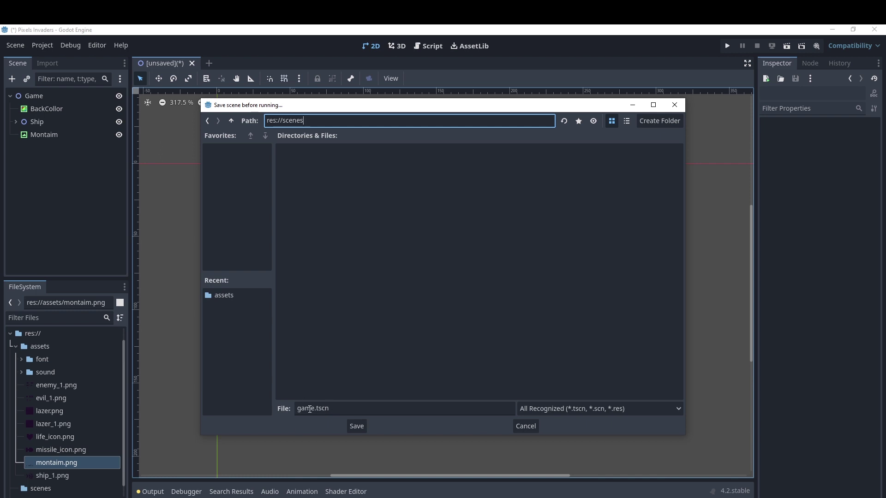
left_click(362, 426)
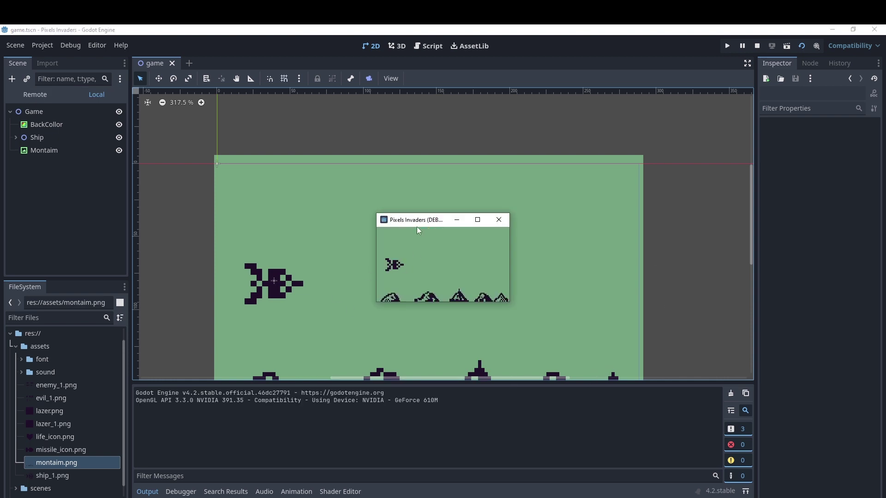
Step: Move the running game window aside and close it to stop debugging
left_click_drag(417, 226, 391, 204)
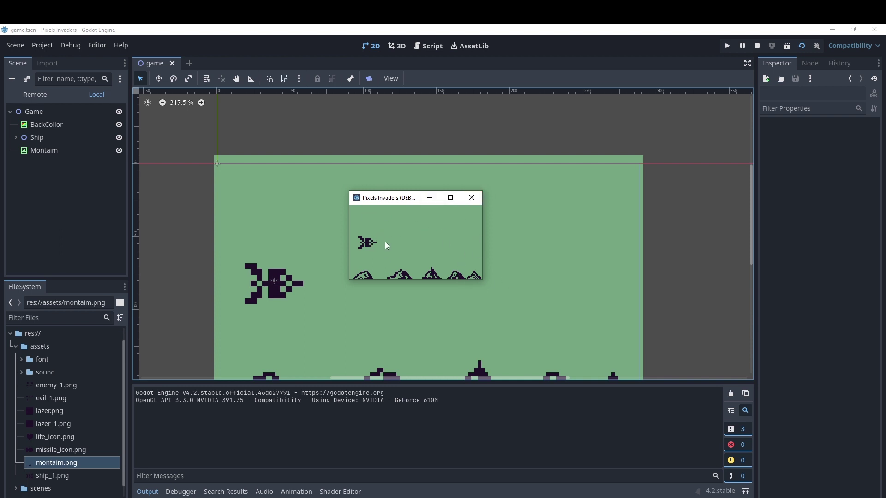
left_click(476, 200)
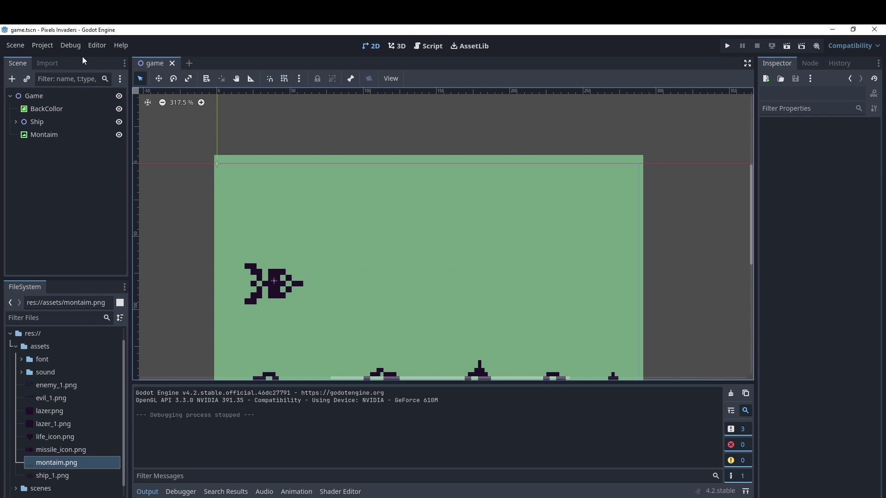
left_click(46, 44)
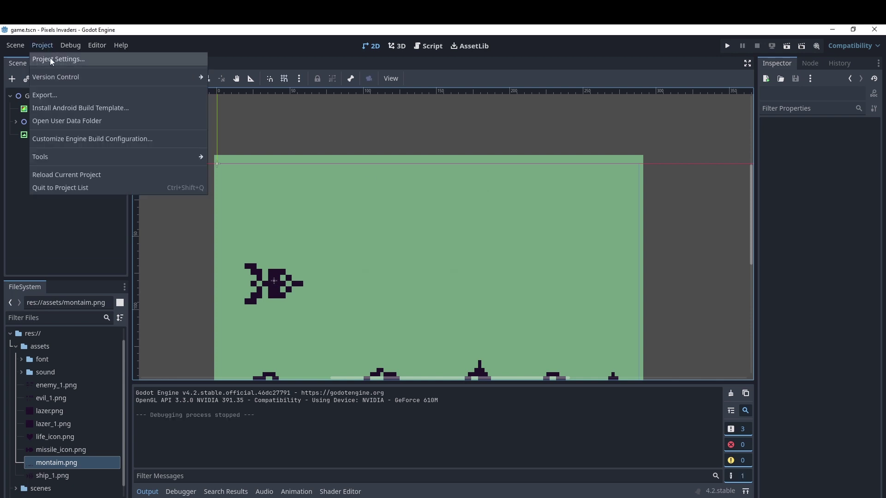
Step: Open Project Settings and show the Display > Window size settings
left_click(50, 58)
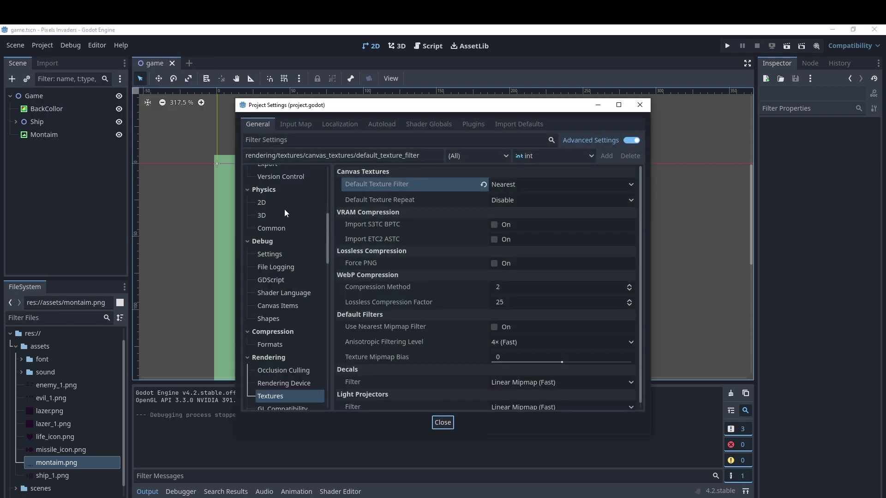
scroll(284, 213, "up", 2)
scroll(281, 244, "up", 2)
scroll(282, 276, "up", 2)
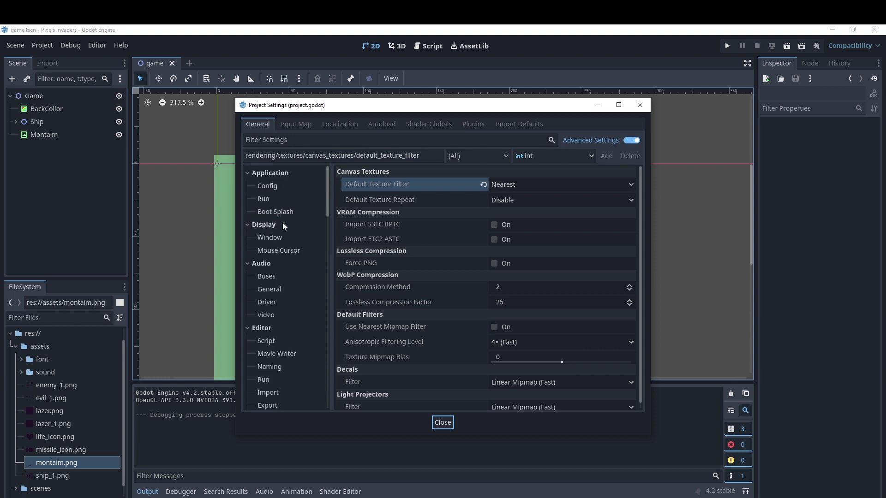
left_click(267, 240)
left_click(269, 228)
left_click(270, 227)
left_click(270, 233)
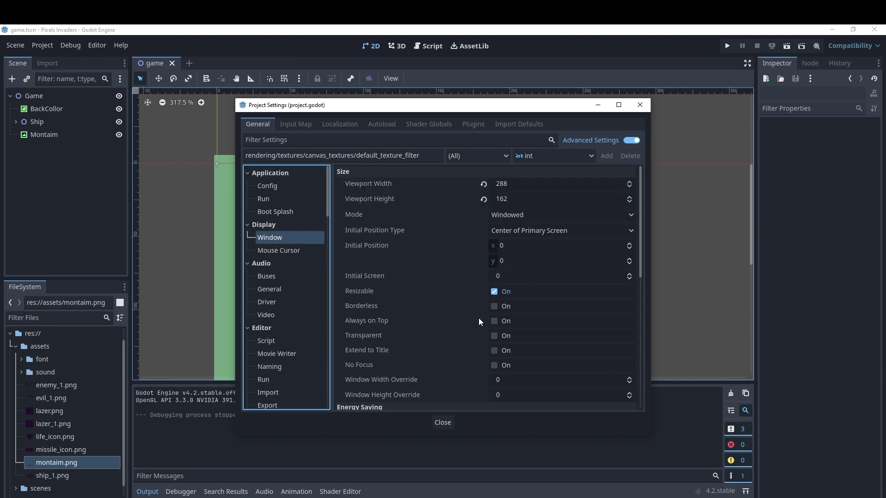
scroll(479, 319, "down", 1)
scroll(547, 349, "up", 1)
Step: Check the viewport width and set Window Width Override to 1152 (288*4)
left_click(511, 184)
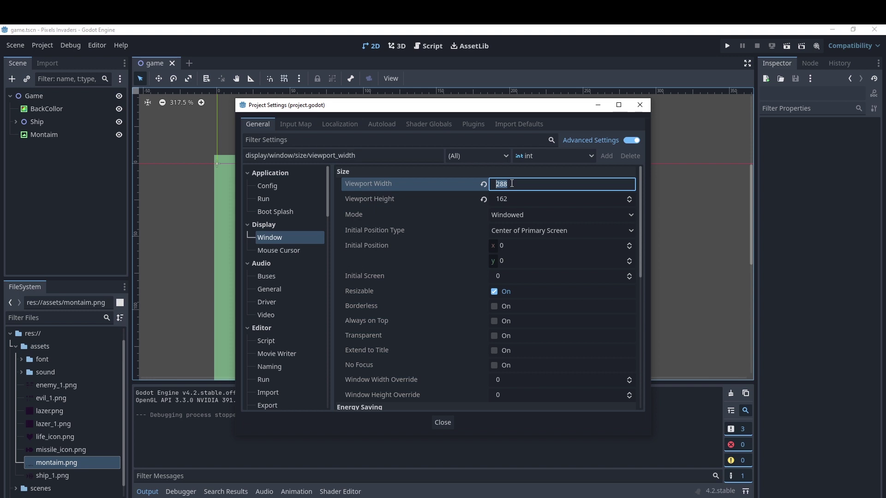
scroll(524, 234, "down", 5)
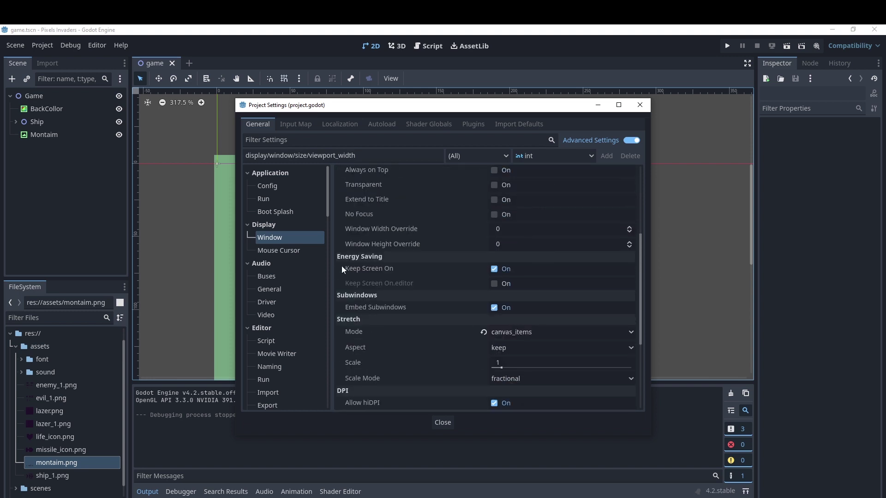
scroll(470, 286, "up", 1)
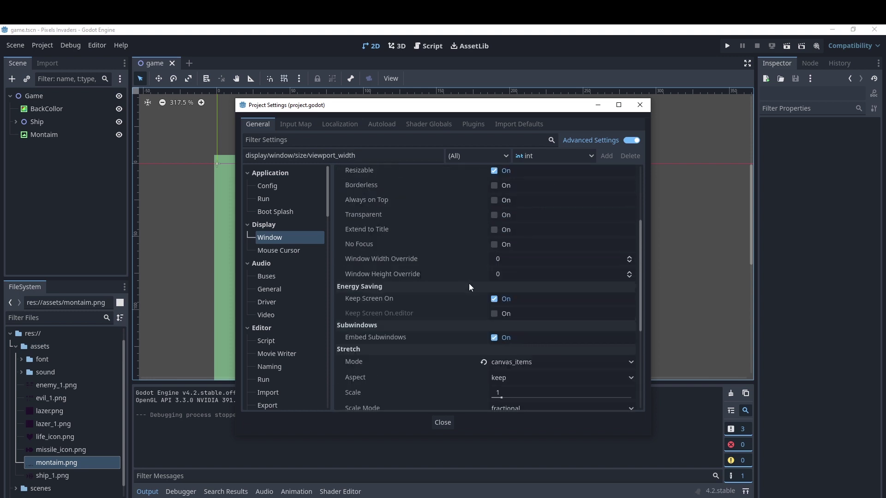
left_click(496, 262)
type("288")
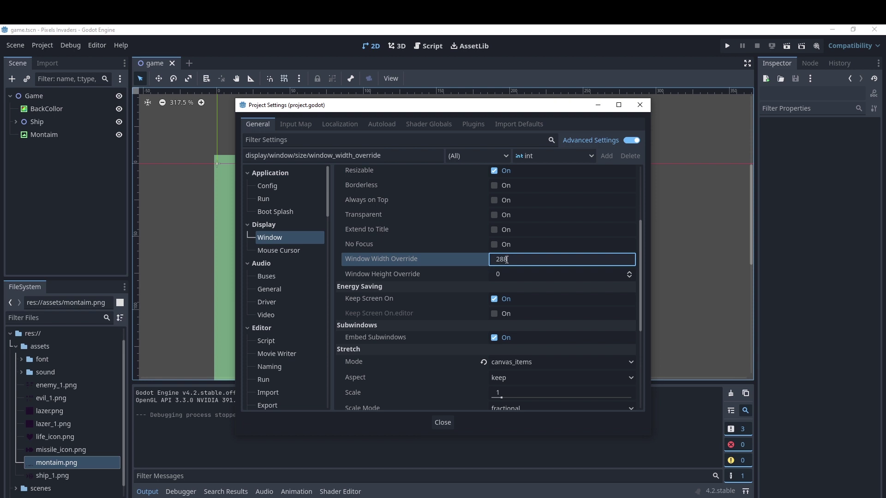
type("4")
key("Return")
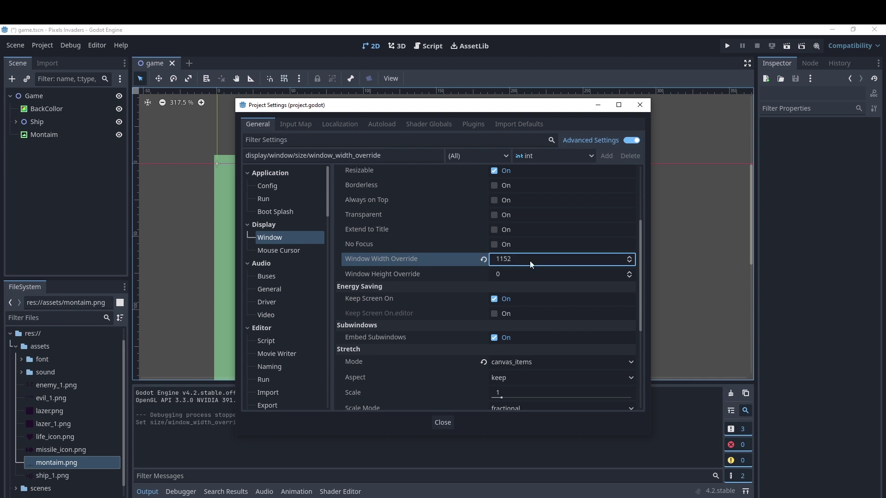
Step: Set Window Height Override to 648 (162*4), turn off Advanced Settings, and close Project Settings
scroll(531, 261, "up", 1)
scroll(531, 261, "up", 3)
left_click(517, 203)
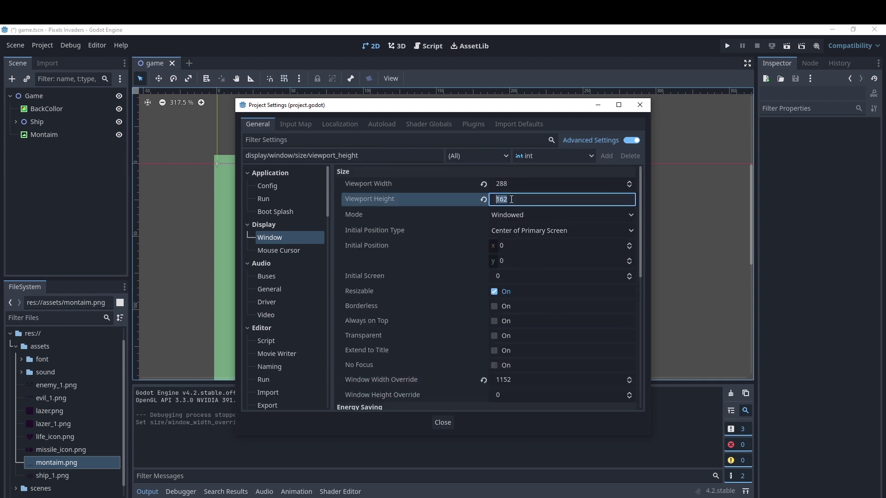
scroll(533, 269, "down", 4)
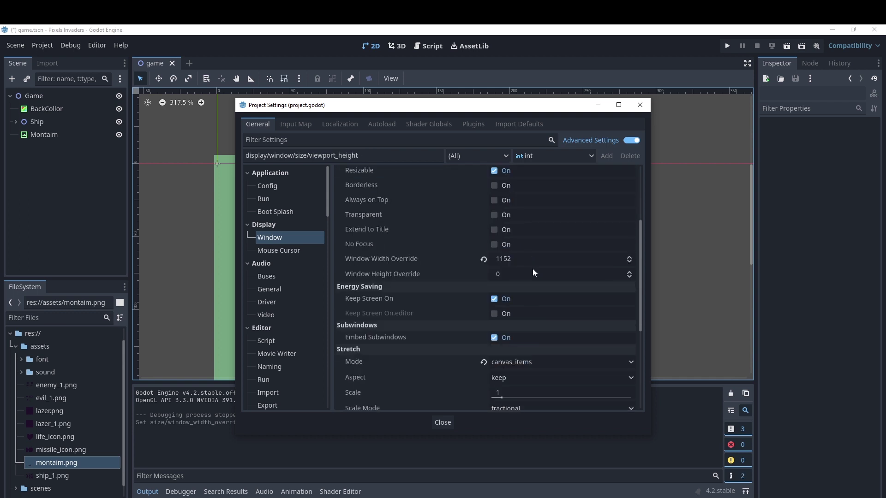
scroll(514, 291, "down", 2)
left_click(524, 215)
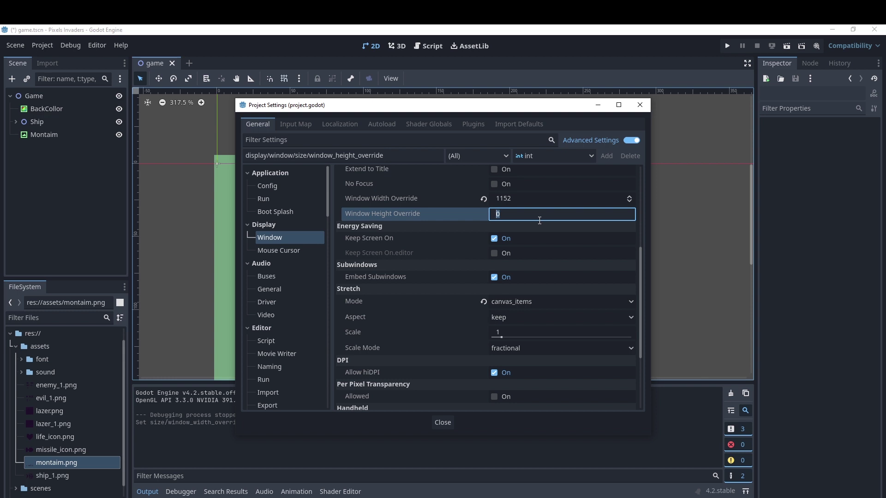
type("162")
type("*")
type("4")
key("Return")
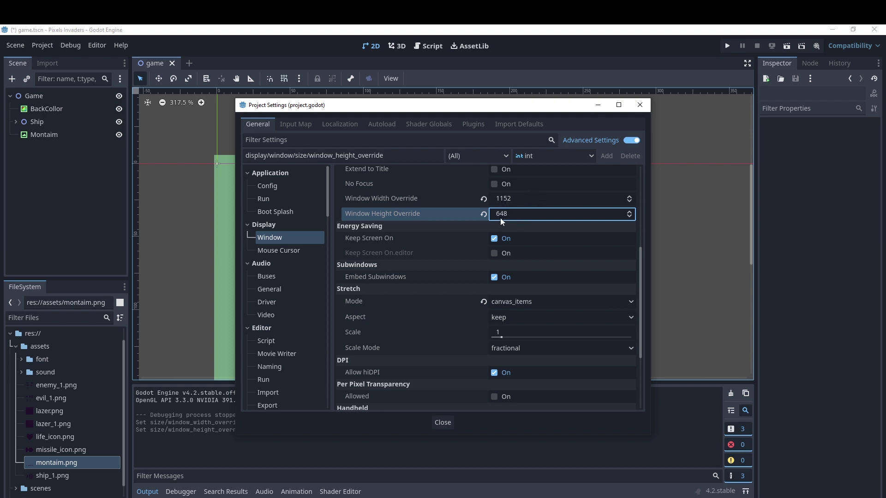
left_click(631, 141)
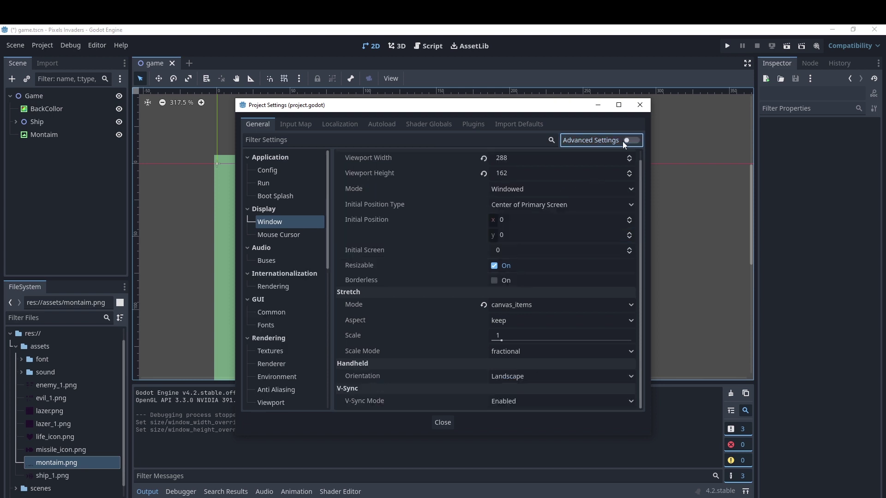
left_click(446, 421)
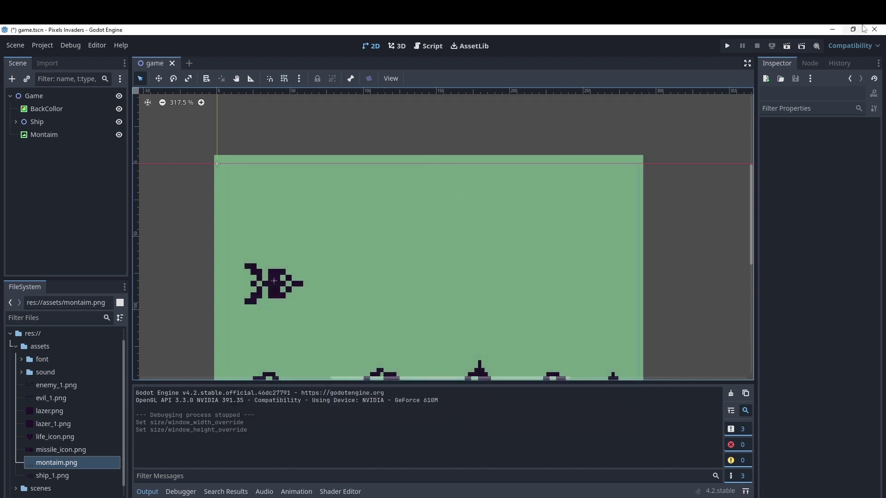
Step: Save and run the scene, shrink the game window to check letterboxing, then close it
left_click(786, 46)
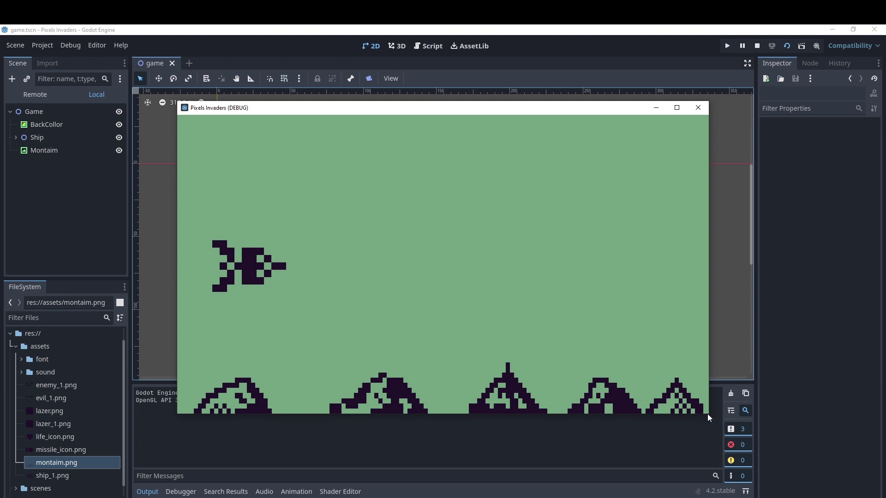
mouse_move(708, 414)
left_mouse_down()
mouse_move(586, 331)
mouse_move(717, 432)
mouse_move(567, 396)
mouse_move(784, 442)
mouse_move(560, 330)
mouse_move(815, 484)
mouse_move(527, 329)
mouse_move(767, 435)
mouse_move(538, 368)
mouse_move(651, 399)
left_mouse_up()
left_click(641, 107)
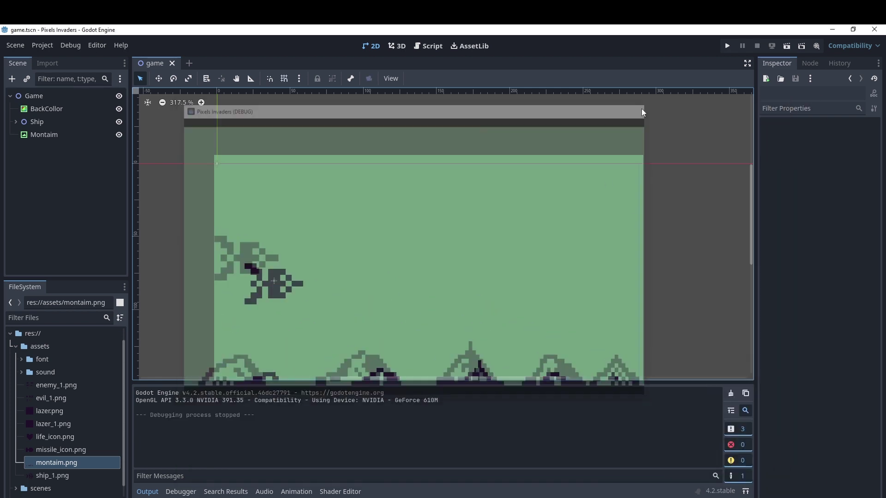
scroll(370, 275, "down", 1)
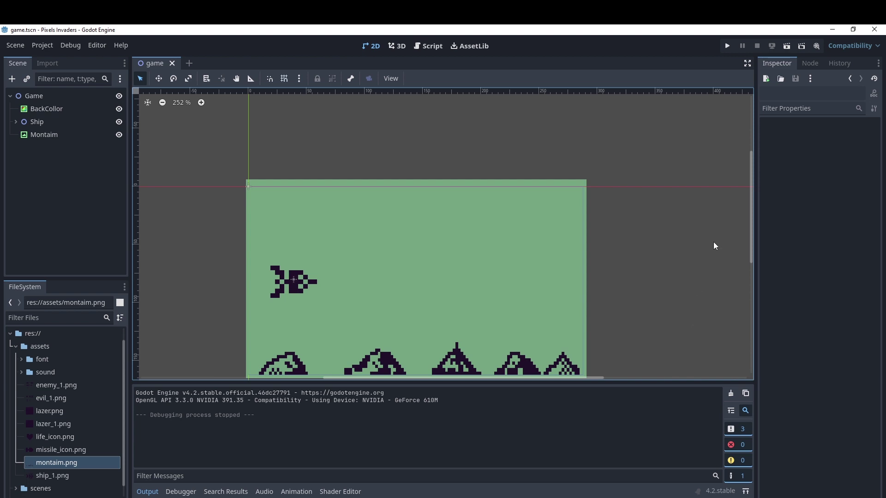
left_click_drag(752, 220, 751, 243)
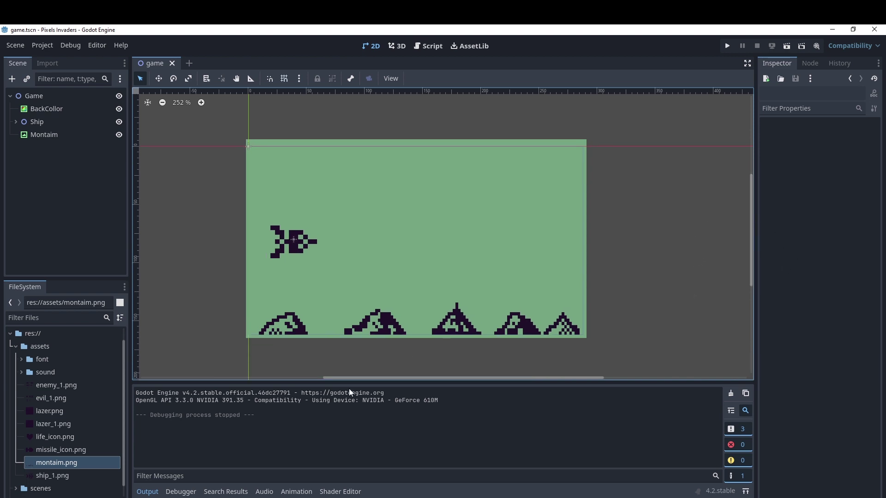